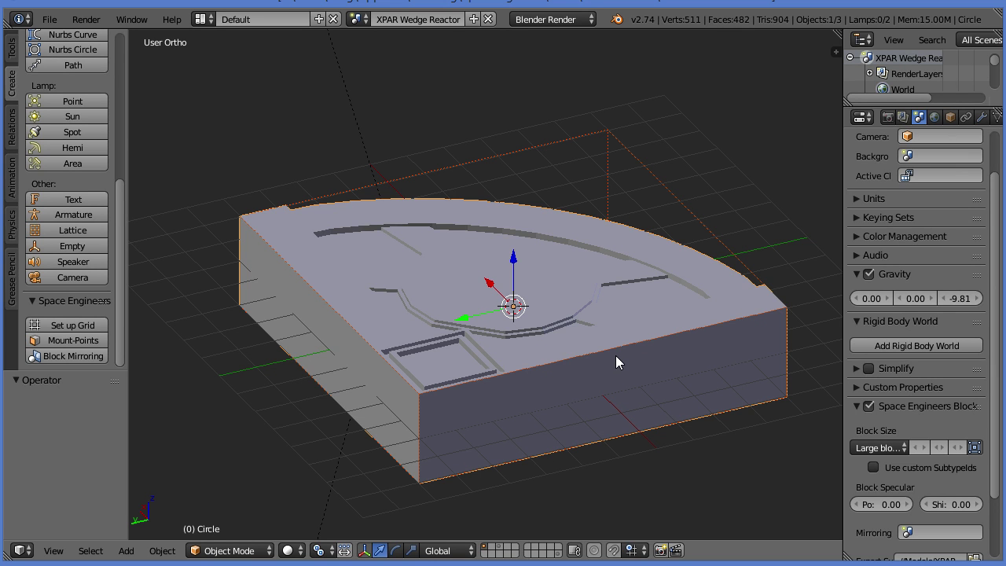
Review the Location Markers section of the se-blender documentation in the browser, especially the detector_terminal_1 and detector_conveyor_1 naming examples
{"action": "left_click_drag", "start_coordinate": [1005, 565], "coordinate": [921, 99]}
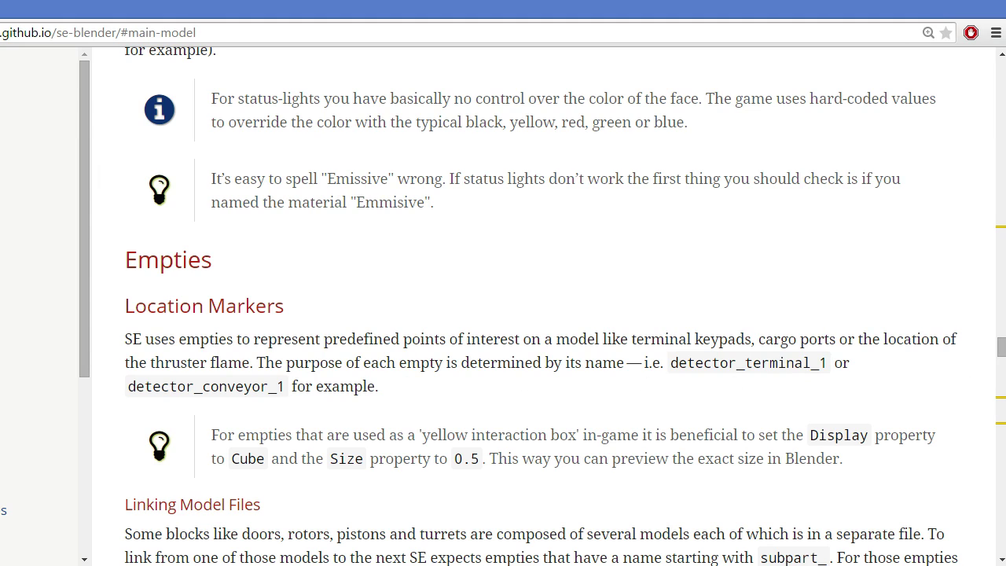
{"action": "left_click_drag", "start_coordinate": [679, 363], "coordinate": [831, 367]}
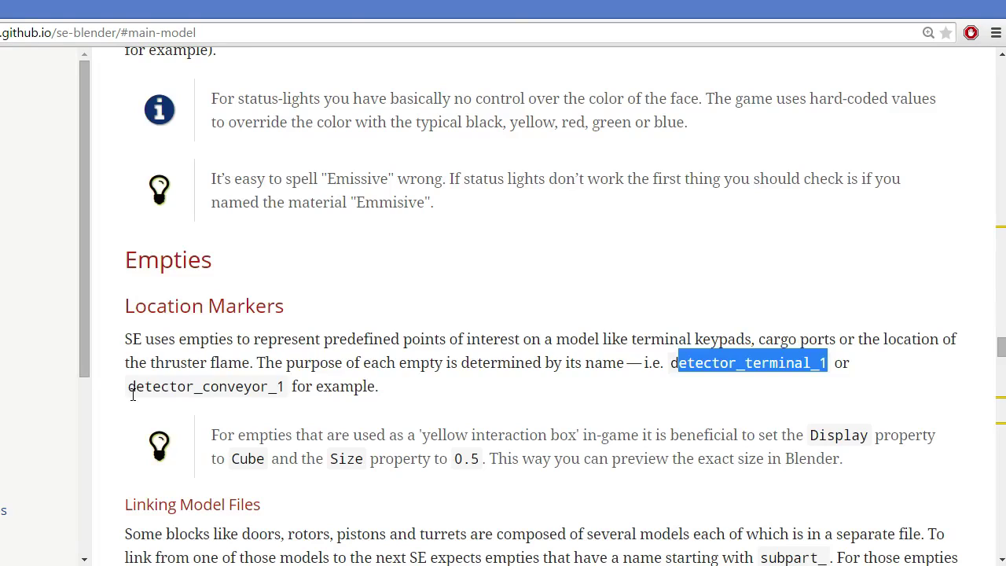
{"action": "left_click_drag", "start_coordinate": [133, 393], "coordinate": [284, 389]}
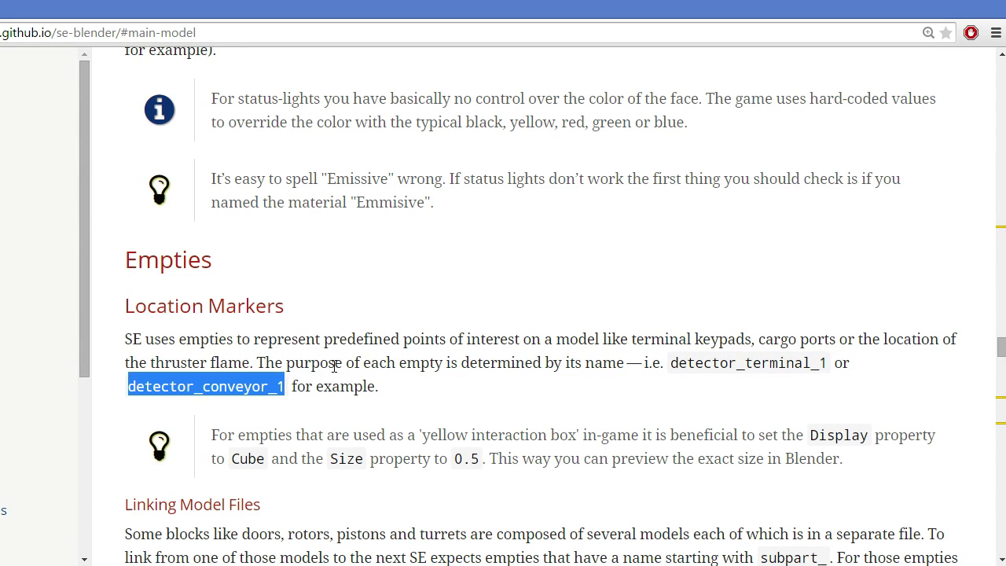
{"action": "left_click", "coordinate": [833, 365]}
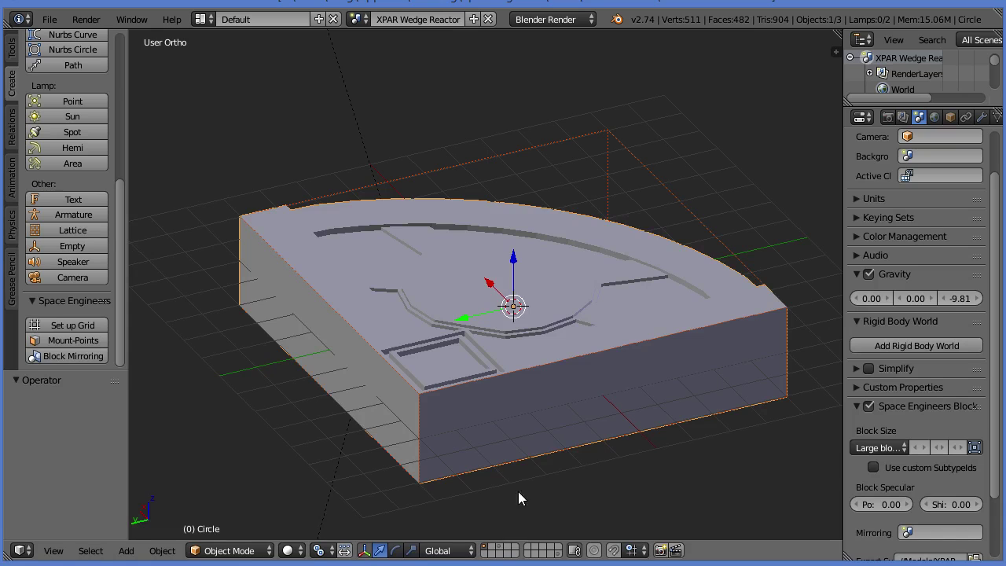
Add a Plain Axes empty at the origin of the wedge reactor block
{"action": "middle_click_drag", "start_coordinate": [449, 408], "coordinate": [444, 436]}
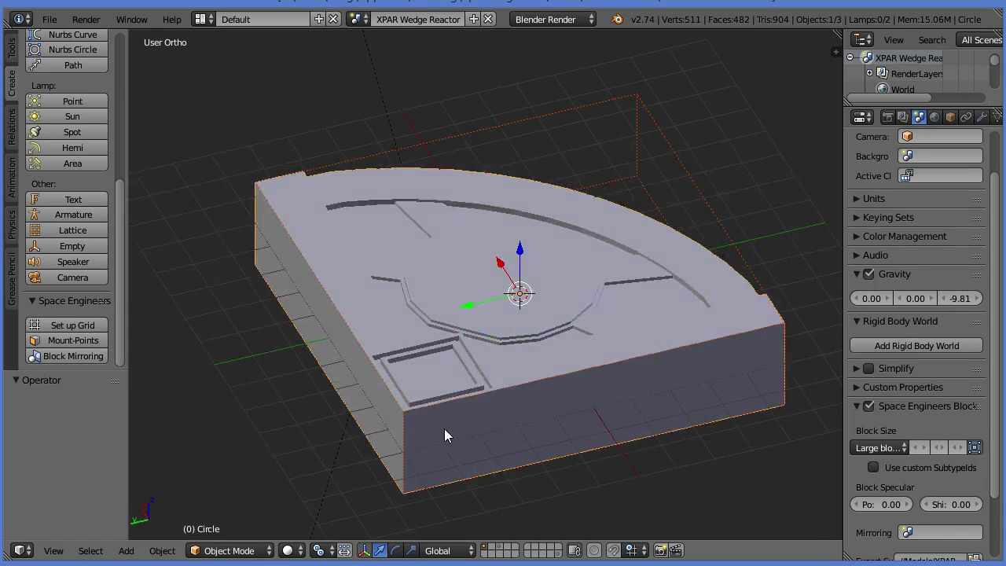
{"action": "key", "text": "KP_7"}
{"action": "scroll", "coordinate": [539, 401], "scroll_direction": "down", "scroll_amount": 2}
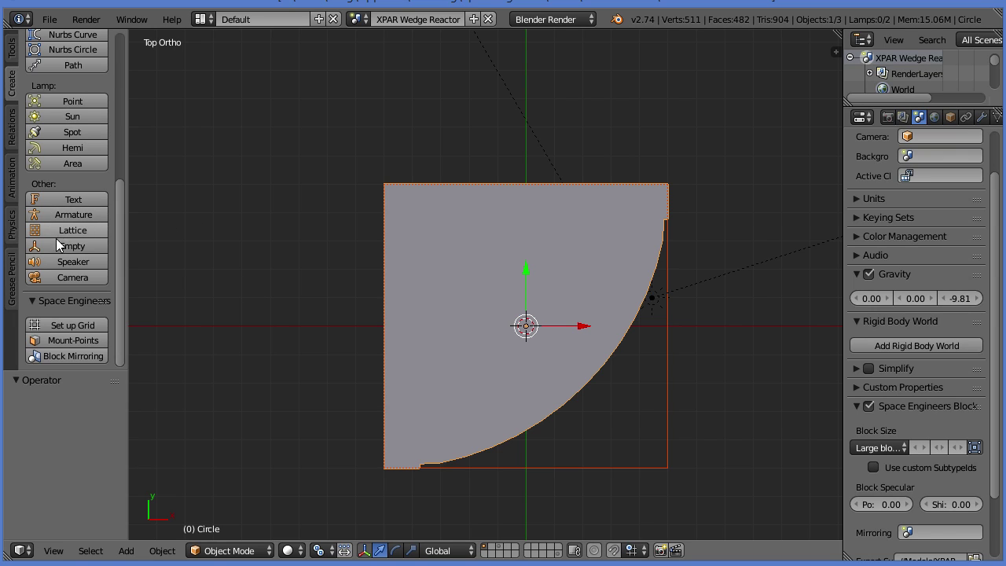
{"action": "scroll", "coordinate": [45, 131], "scroll_direction": "up", "scroll_amount": 2}
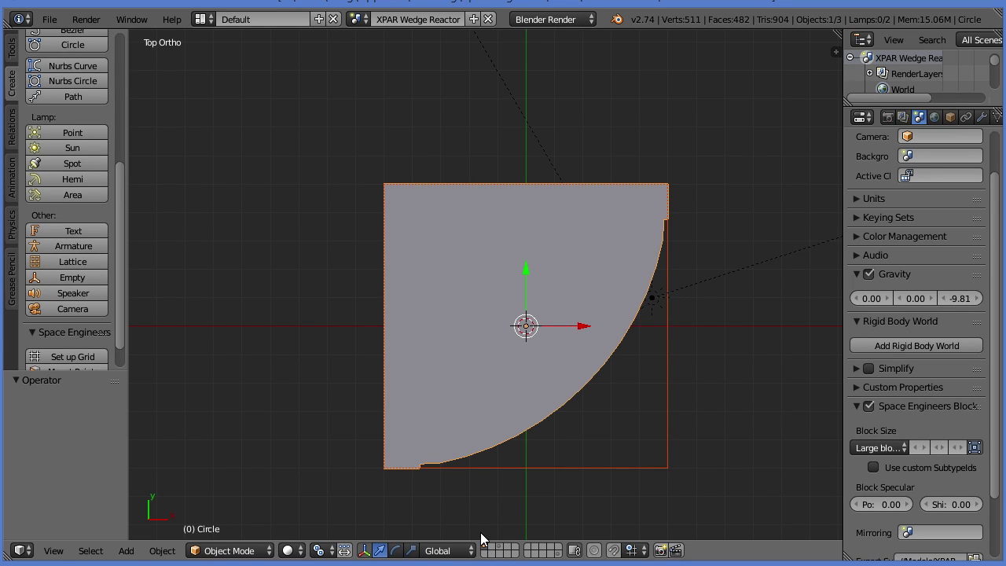
{"action": "left_click", "coordinate": [83, 281]}
{"action": "middle_click_drag", "start_coordinate": [643, 358], "coordinate": [531, 227]}
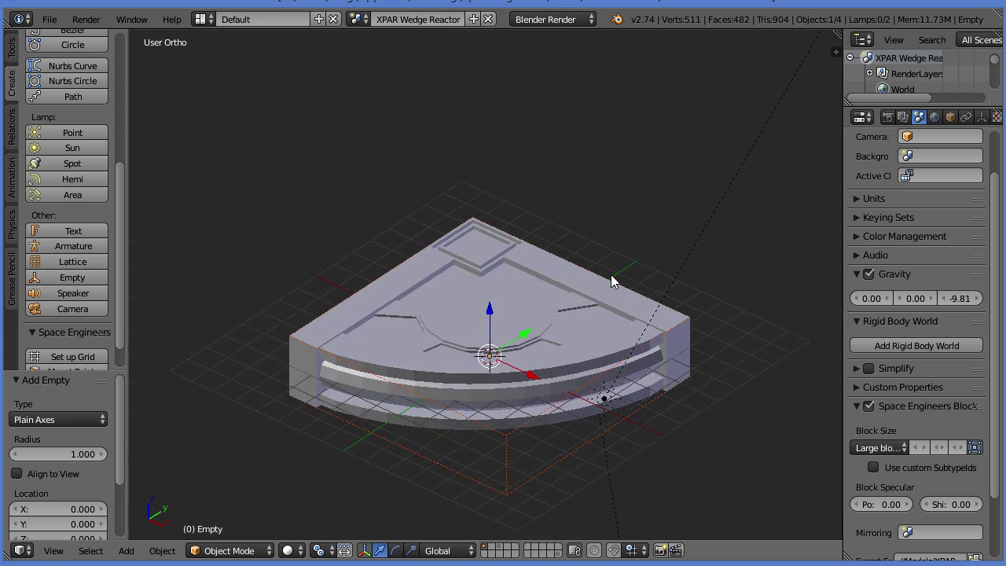
Turn on the Box bounds display for the new empty in its object properties
{"action": "left_click", "coordinate": [951, 117]}
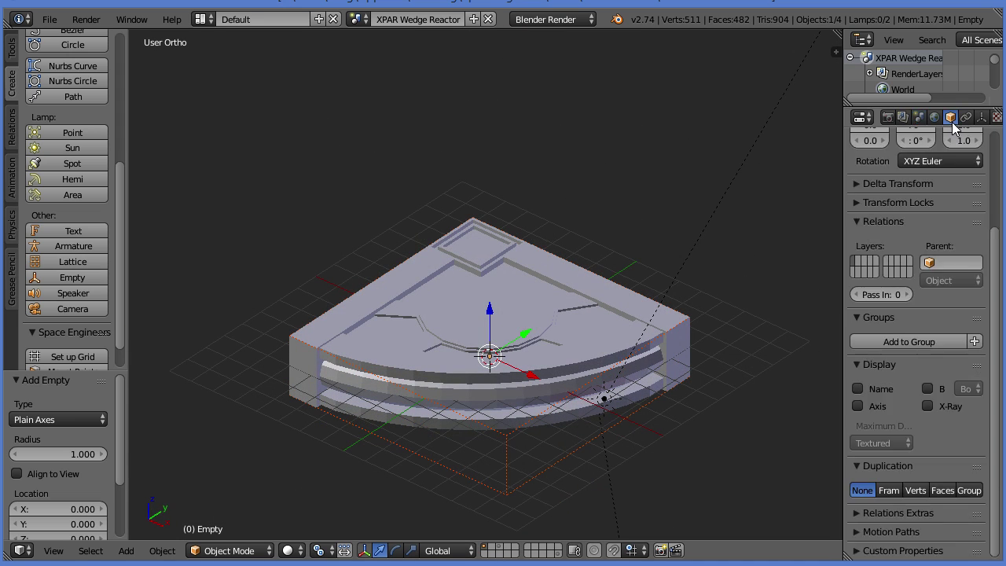
{"action": "left_click", "coordinate": [929, 389]}
{"action": "middle_click_drag", "start_coordinate": [503, 408], "coordinate": [484, 423]}
Copy the name detector_conveyor_1 from the documentation in the browser and rename the empty in Blender with it
{"action": "scroll", "coordinate": [934, 195], "scroll_direction": "up", "scroll_amount": 4}
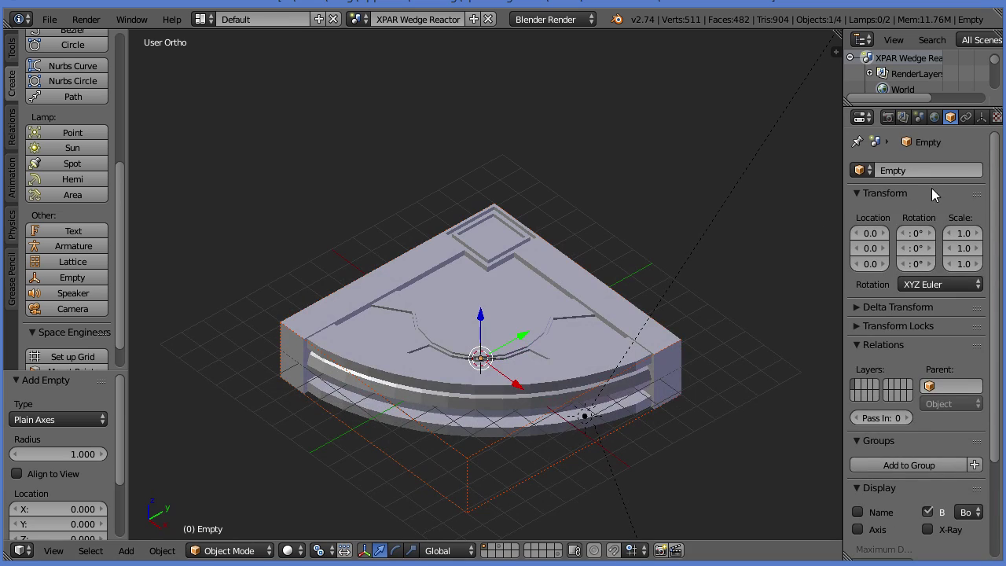
{"action": "left_click", "coordinate": [927, 170]}
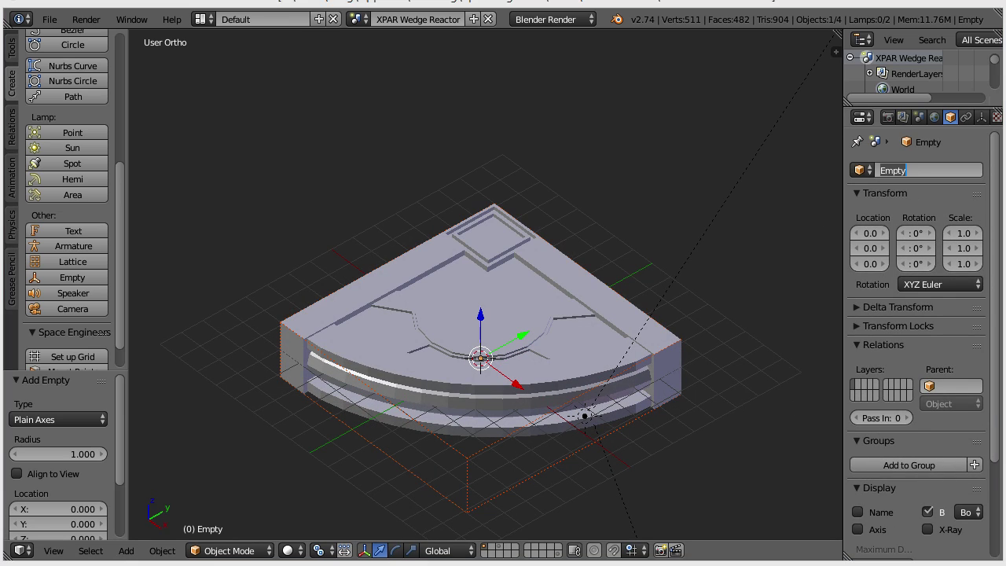
{"action": "key", "text": "alt+Tab"}
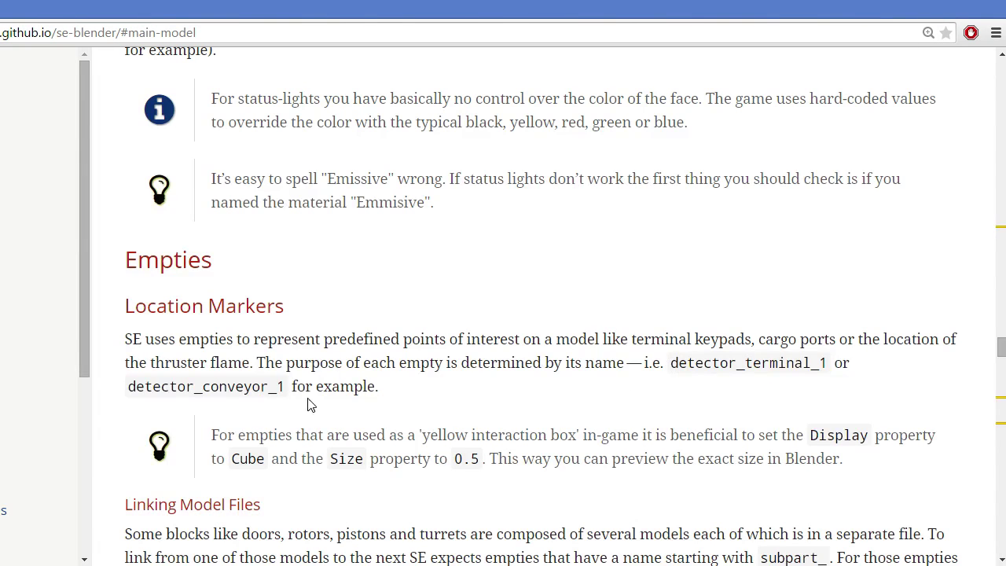
{"action": "left_click_drag", "start_coordinate": [285, 386], "coordinate": [124, 385]}
{"action": "key", "text": "ctrl+c"}
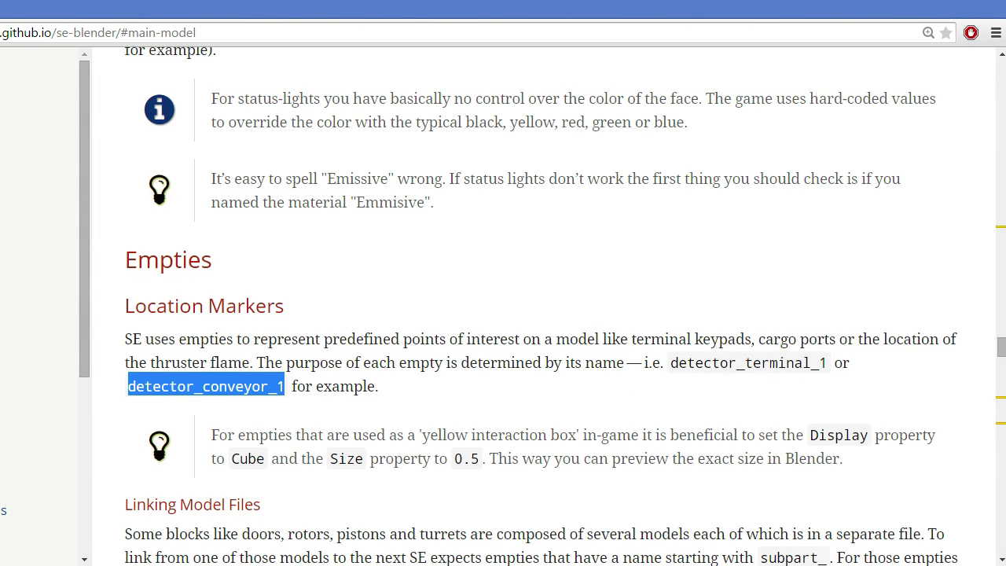
{"action": "key", "text": "alt+Tab"}
{"action": "left_click", "coordinate": [946, 171]}
{"action": "key", "text": "ctrl+v"}
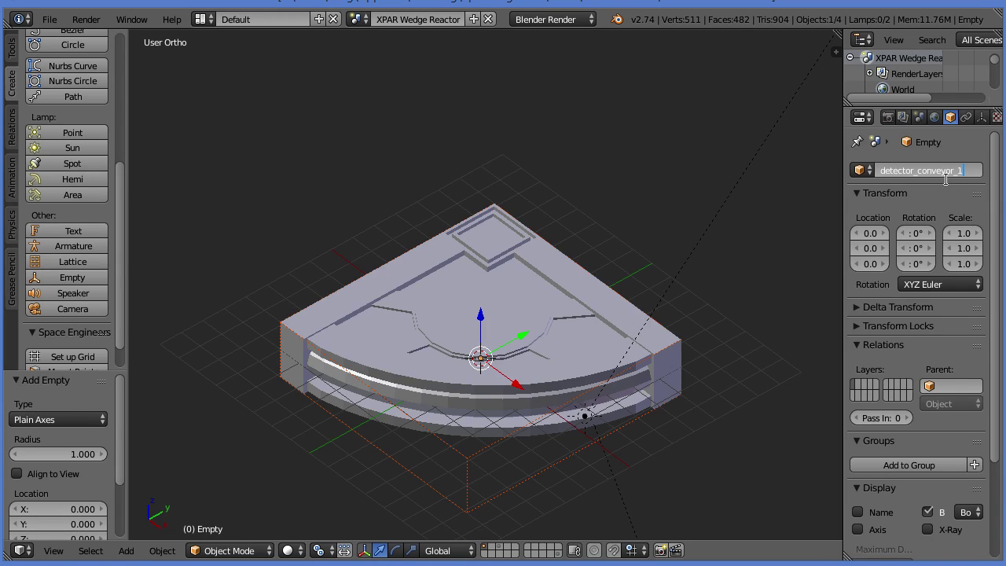
{"action": "key", "text": "Return"}
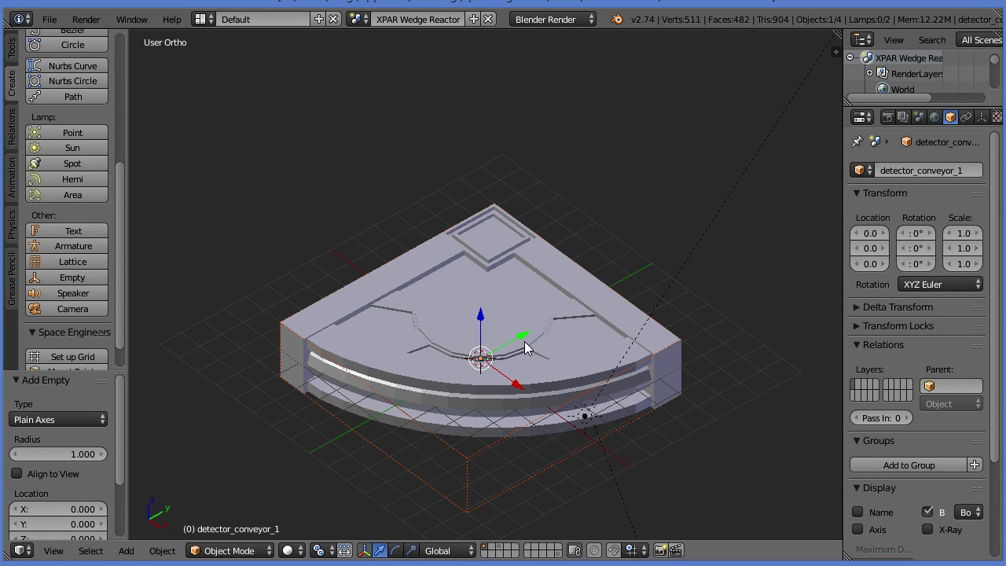
Move the detector_conveyor_1 empty to X -4, Y 4 at the wedge's square corner
{"action": "key", "text": "c"}
{"action": "key", "text": "Escape"}
{"action": "key", "text": "KP_7"}
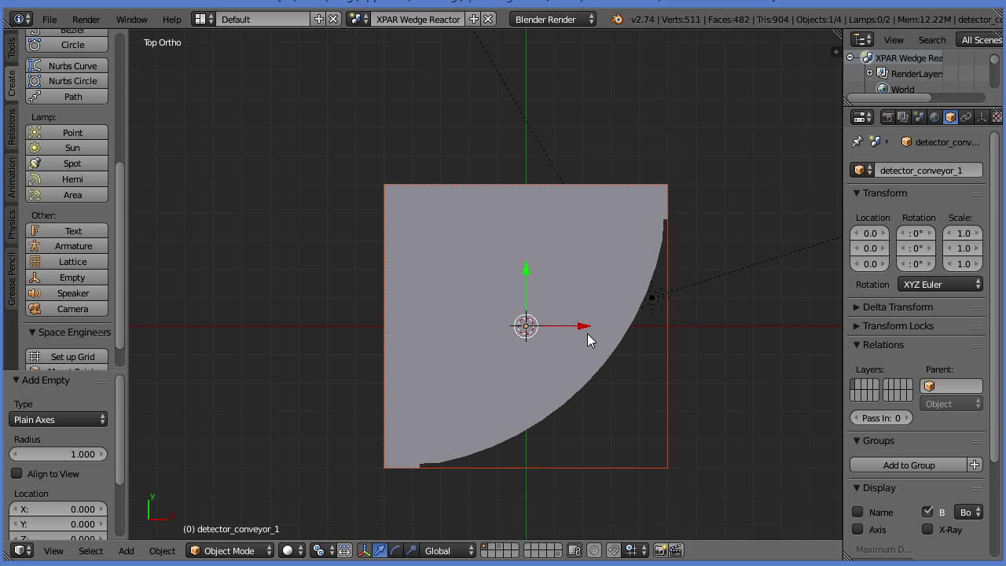
{"action": "type", "text": "gx-3"}
{"action": "key", "text": "BackSpace"}
{"action": "type", "text": "5.0000 (5.0000) global"}
{"action": "key", "text": "Return"}
{"action": "type", "text": "gy"}
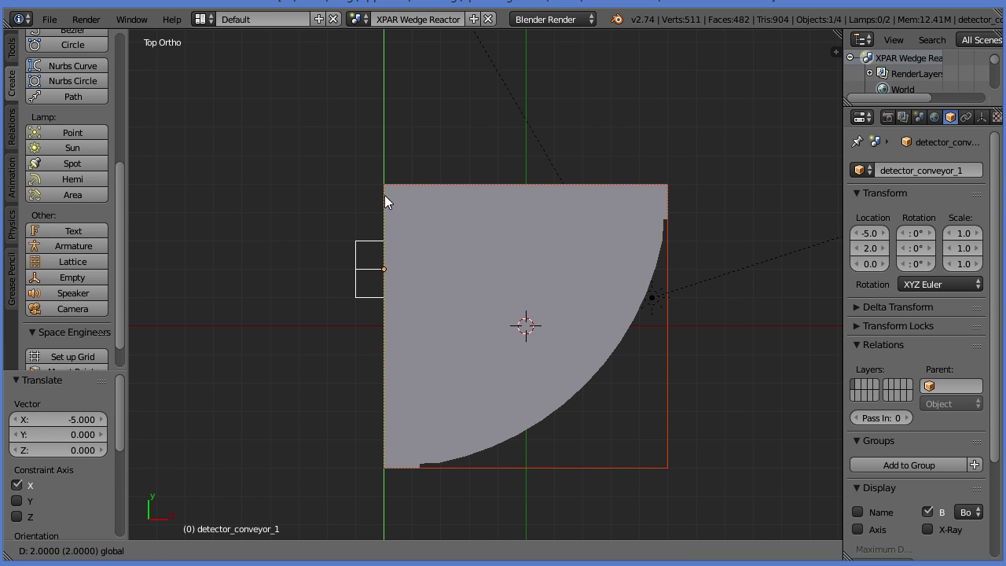
{"action": "type", "text": "4"}
{"action": "key", "text": "Return"}
{"action": "type", "text": "gx1"}
{"action": "key", "text": "Return"}
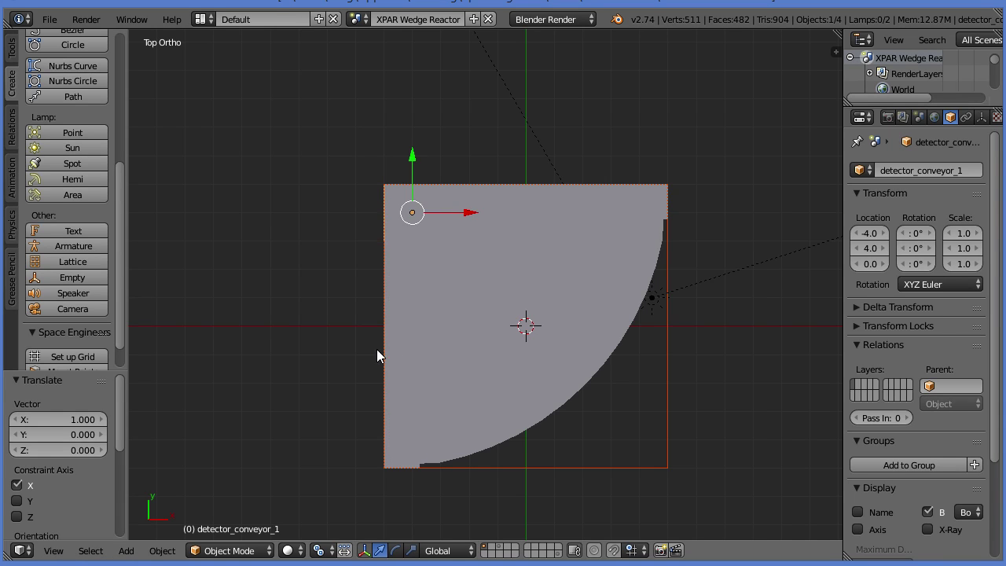
Raise the conveyor empty by 1 unit along Z
{"action": "middle_click_drag", "start_coordinate": [377, 349], "coordinate": [588, 219]}
{"action": "key", "text": "KP_3"}
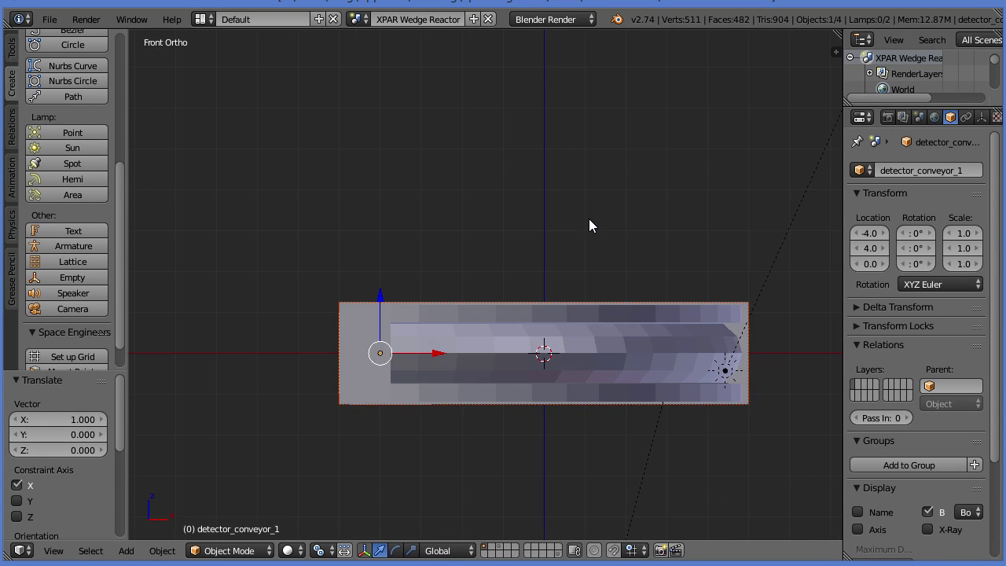
{"action": "type", "text": "g"}
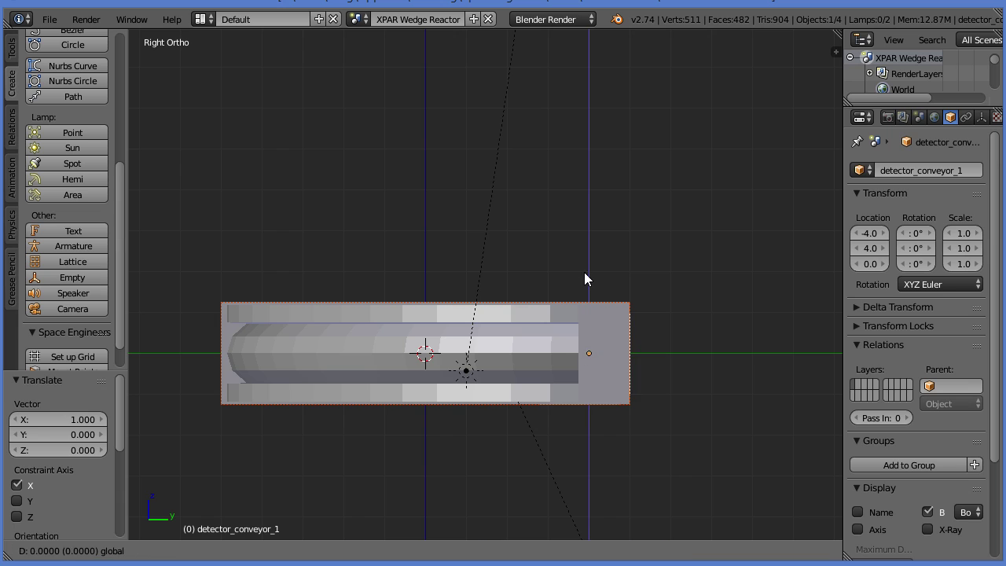
{"action": "type", "text": "z1"}
{"action": "key", "text": "Return"}
{"action": "scroll", "coordinate": [620, 305], "scroll_direction": "up", "scroll_amount": 4}
{"action": "middle_click_drag", "start_coordinate": [760, 382], "coordinate": [551, 322], "text": "shift"}
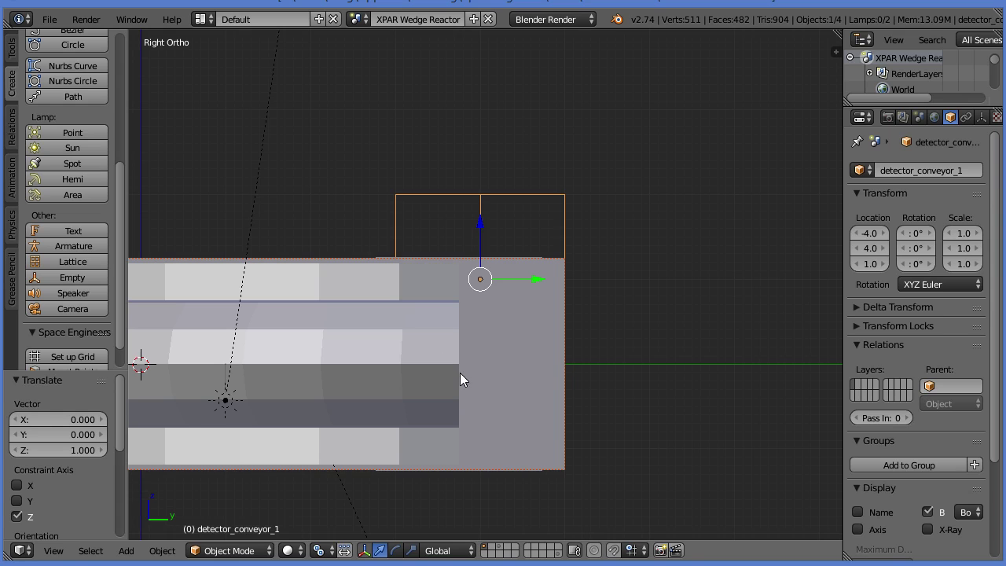
Shift the conveyor empty inward from the corner by 0.4 along X and -0.4 along Y
{"action": "scroll", "coordinate": [479, 354], "scroll_direction": "down", "scroll_amount": 1}
{"action": "middle_click_drag", "start_coordinate": [479, 354], "coordinate": [576, 124]}
{"action": "key", "text": "KP_7"}
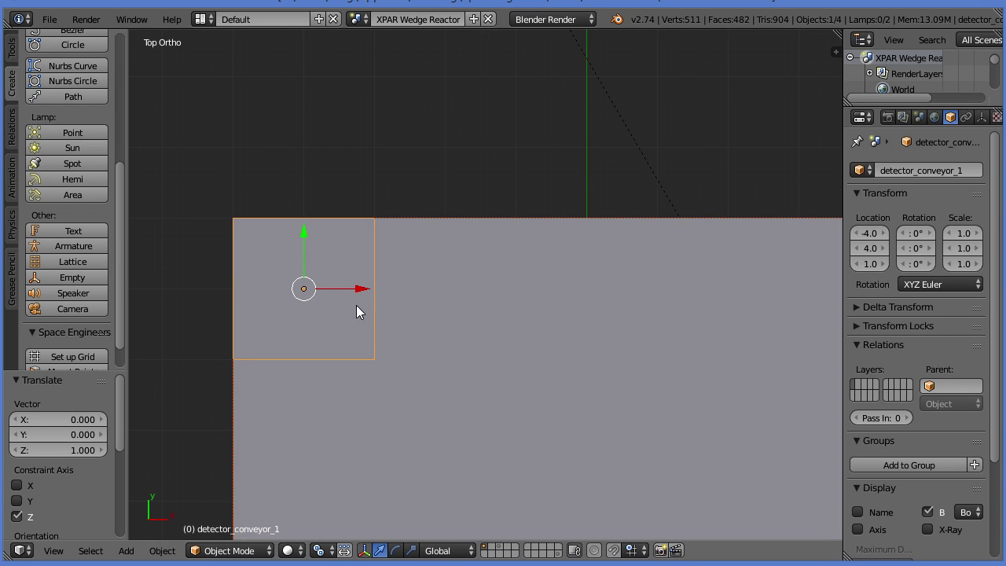
{"action": "key", "text": "g"}
{"action": "left_click", "coordinate": [377, 289]}
{"action": "key", "text": "g"}
{"action": "key", "text": "y"}
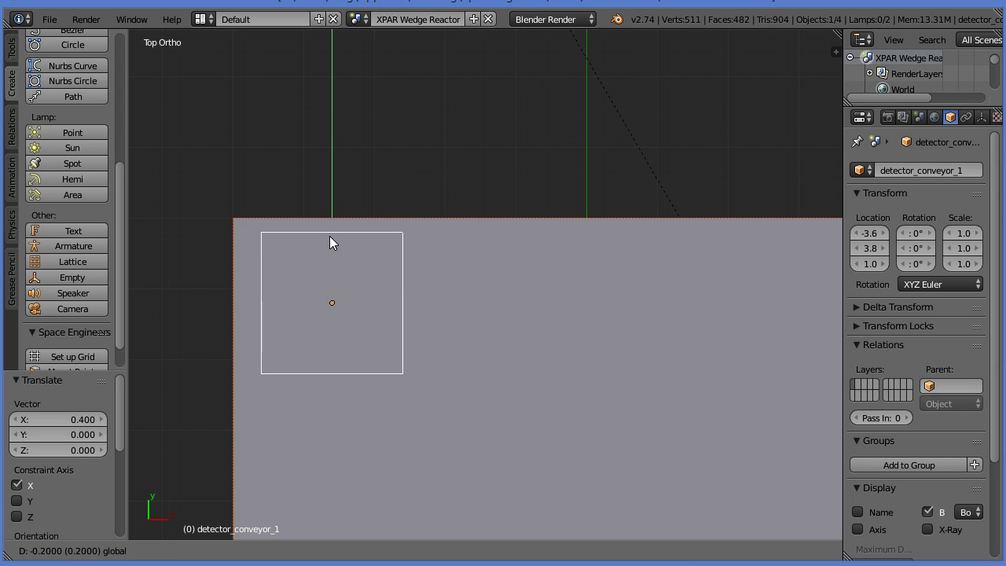
{"action": "left_click", "coordinate": [336, 250]}
Nudge the conveyor empty back toward the corner to X -3.8, Y 3.8, over the square conveyor recess
{"action": "middle_click_drag", "start_coordinate": [294, 319], "coordinate": [339, 326]}
{"action": "key", "text": "KP_7"}
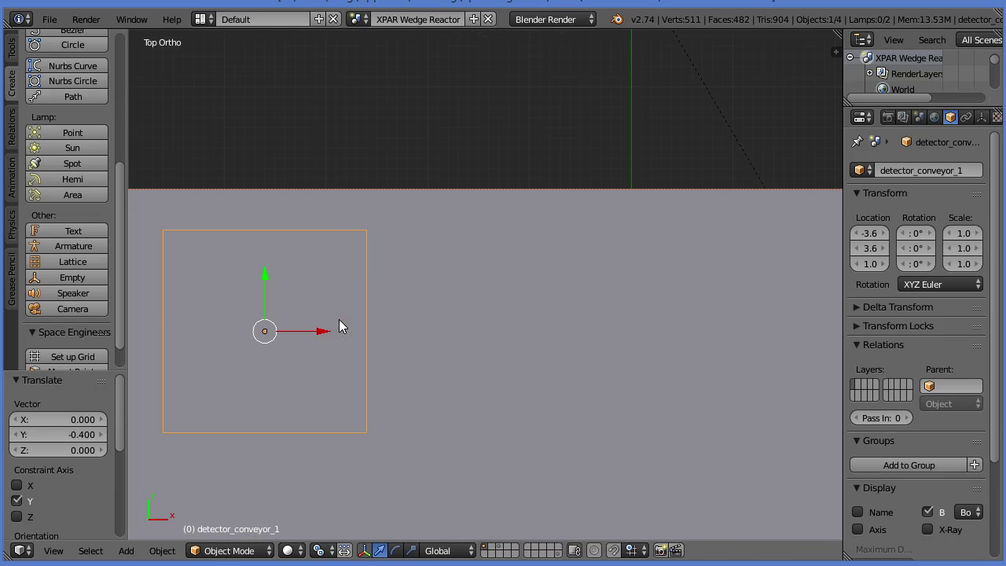
{"action": "left_click_drag", "start_coordinate": [342, 323], "coordinate": [345, 320]}
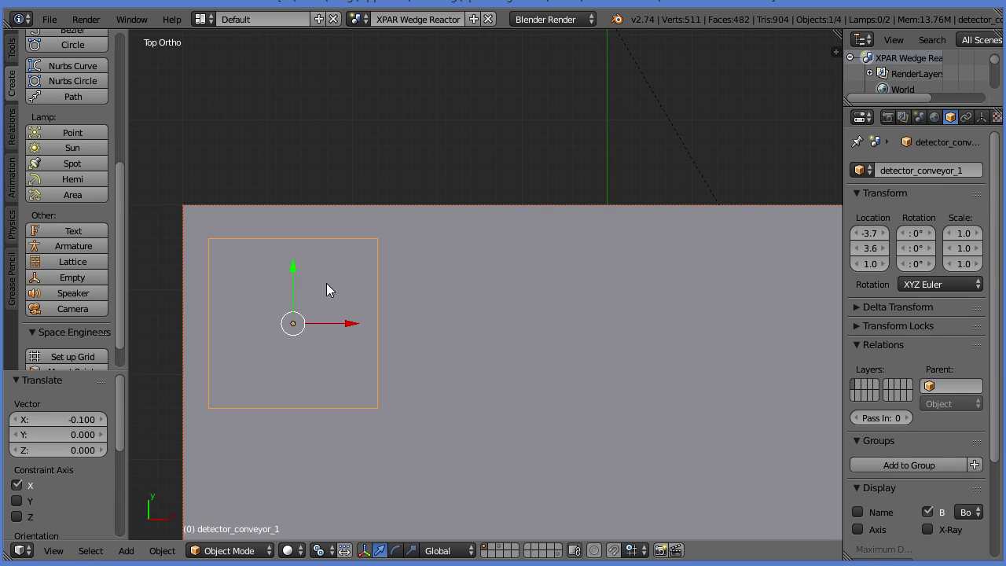
{"action": "left_click_drag", "start_coordinate": [295, 258], "coordinate": [291, 248]}
{"action": "middle_click_drag", "start_coordinate": [287, 360], "coordinate": [349, 341]}
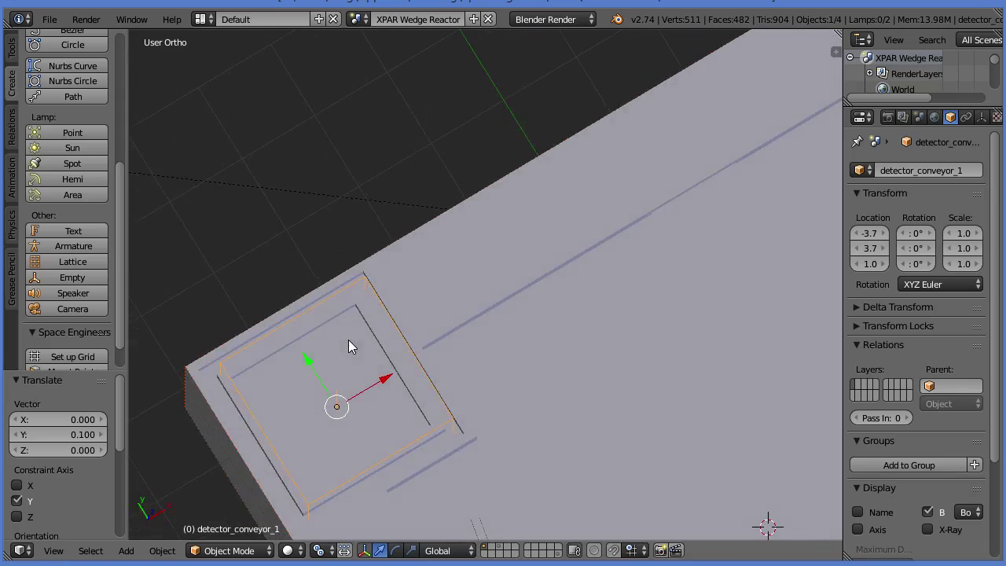
{"action": "key", "text": "KP_7"}
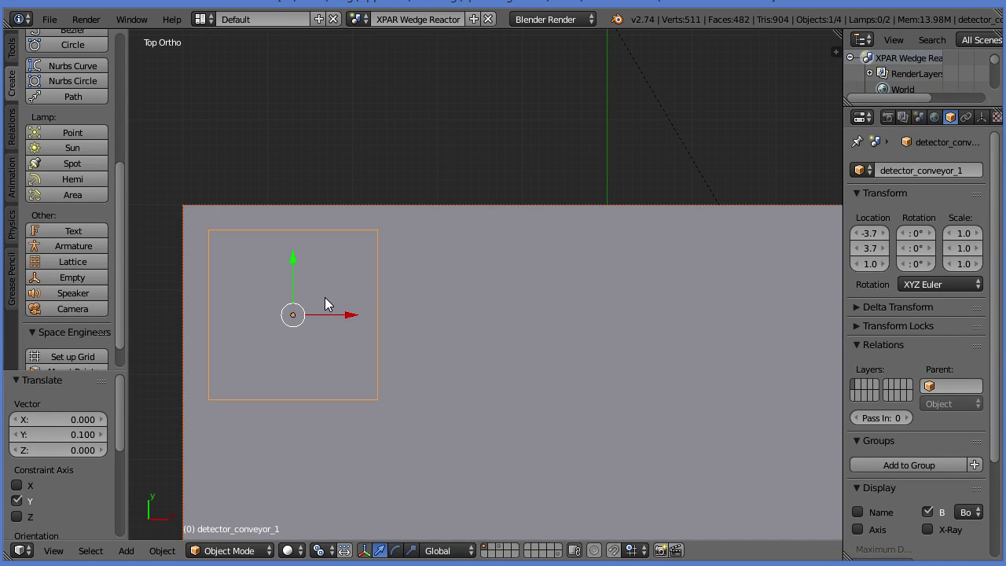
{"action": "left_click_drag", "start_coordinate": [345, 308], "coordinate": [342, 311]}
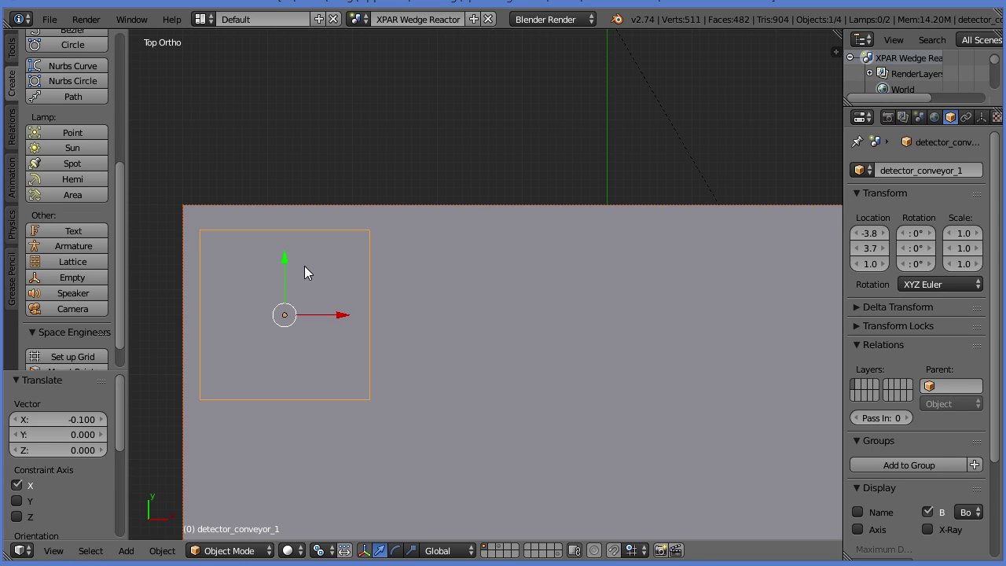
{"action": "left_click_drag", "start_coordinate": [279, 255], "coordinate": [294, 247]}
{"action": "middle_click_drag", "start_coordinate": [334, 330], "coordinate": [442, 234]}
{"action": "scroll", "coordinate": [433, 367], "scroll_direction": "down", "scroll_amount": 6}
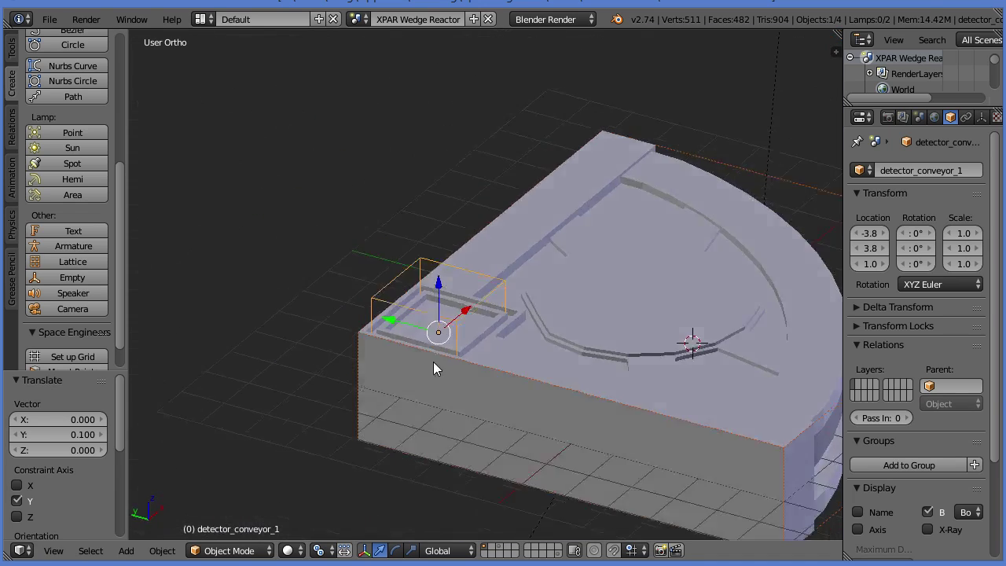
Duplicate the conveyor empty in place and move the copy -2.1 along Z to the block's underside
{"action": "middle_click_drag", "start_coordinate": [433, 367], "coordinate": [440, 341]}
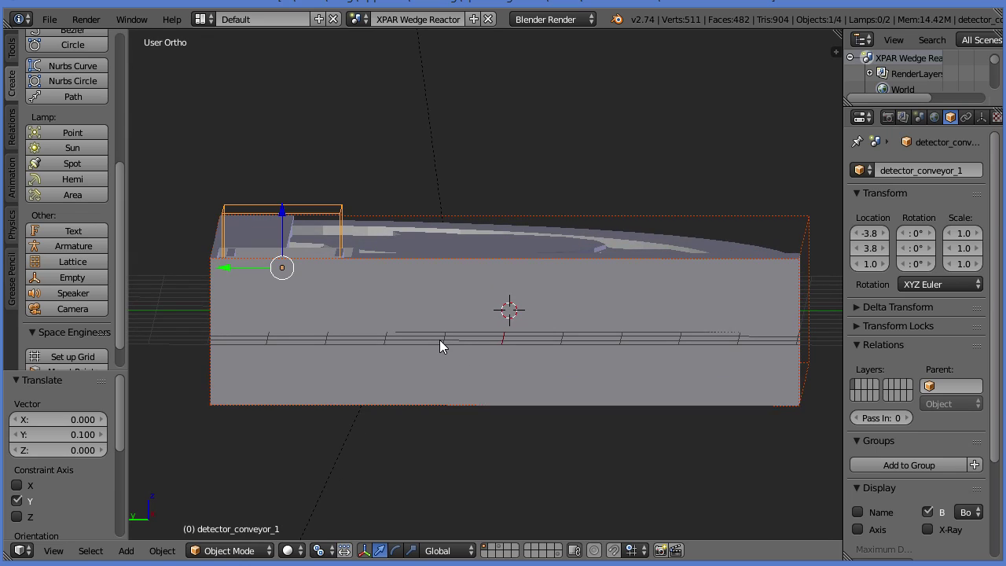
{"action": "key", "text": "shift+d"}
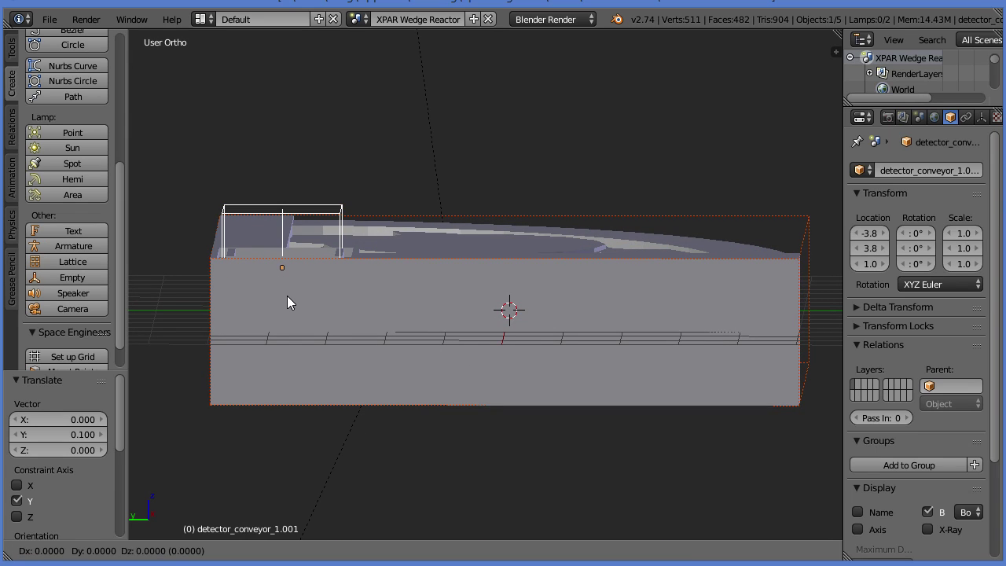
{"action": "right_click", "coordinate": [287, 296]}
{"action": "key", "text": "KP_1"}
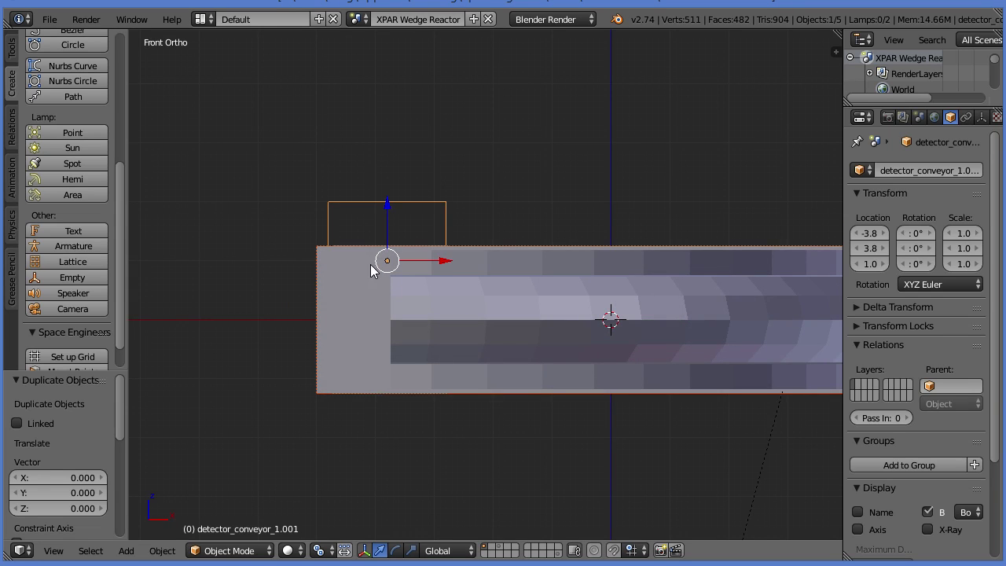
{"action": "left_click_drag", "start_coordinate": [385, 221], "coordinate": [390, 339]}
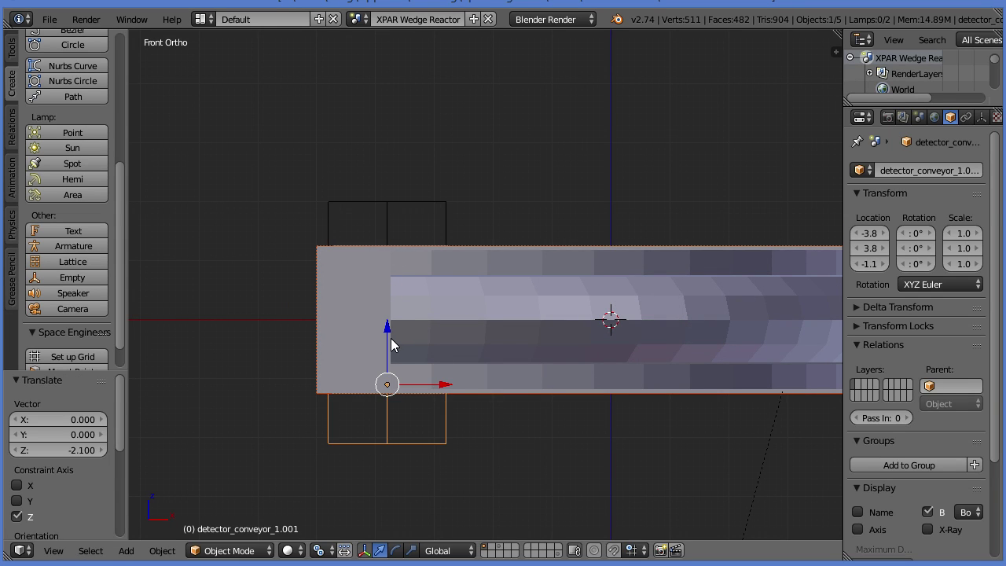
Rename the duplicated empty as detector_conveyor_2
{"action": "left_click", "coordinate": [946, 170]}
{"action": "left_click_drag", "start_coordinate": [952, 170], "coordinate": [979, 170]}
{"action": "type", "text": "2"}
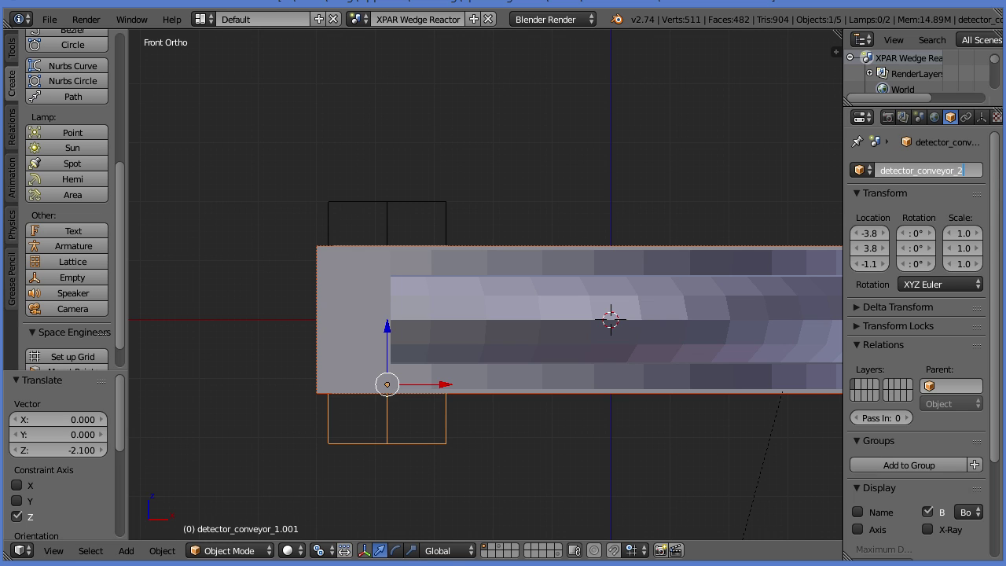
{"action": "key", "text": "Return"}
{"action": "scroll", "coordinate": [915, 414], "scroll_direction": "down", "scroll_amount": 2}
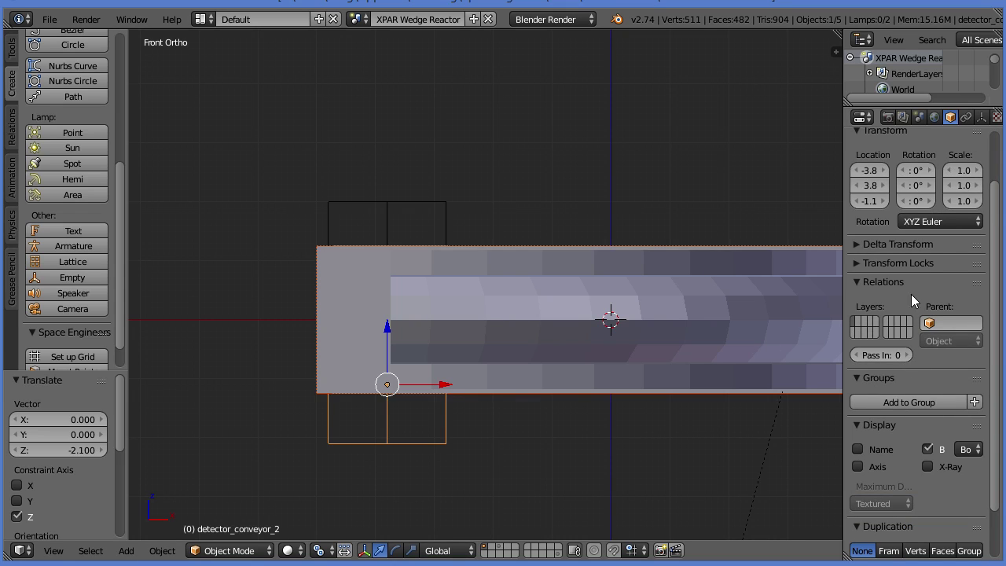
Update the Space Engineers block definitions from the scene settings, writing them to CubeBlocks.sbc in the XPARReactors Data folder
{"action": "left_click", "coordinate": [919, 116]}
{"action": "scroll", "coordinate": [941, 380], "scroll_direction": "down", "scroll_amount": 4}
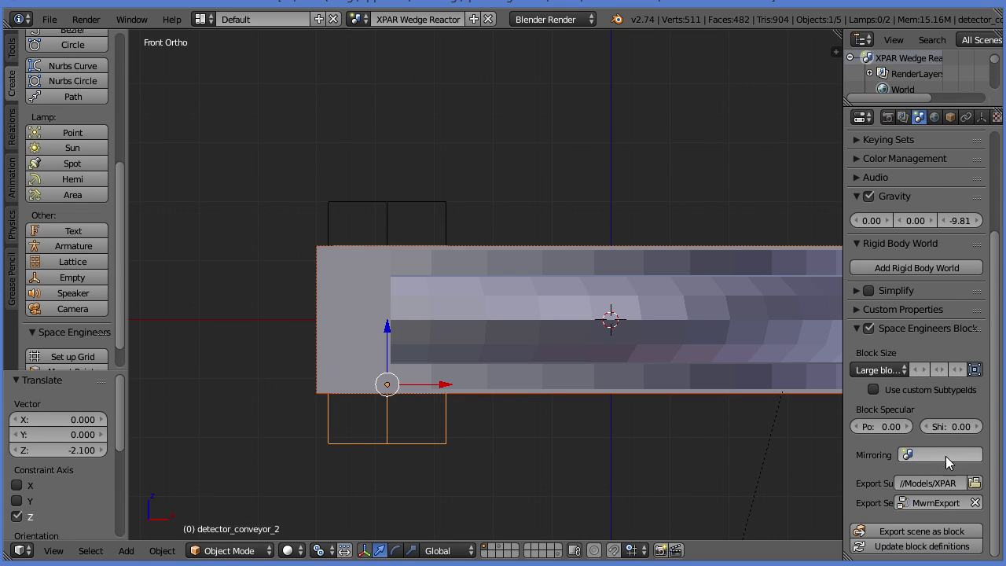
{"action": "left_click", "coordinate": [935, 546]}
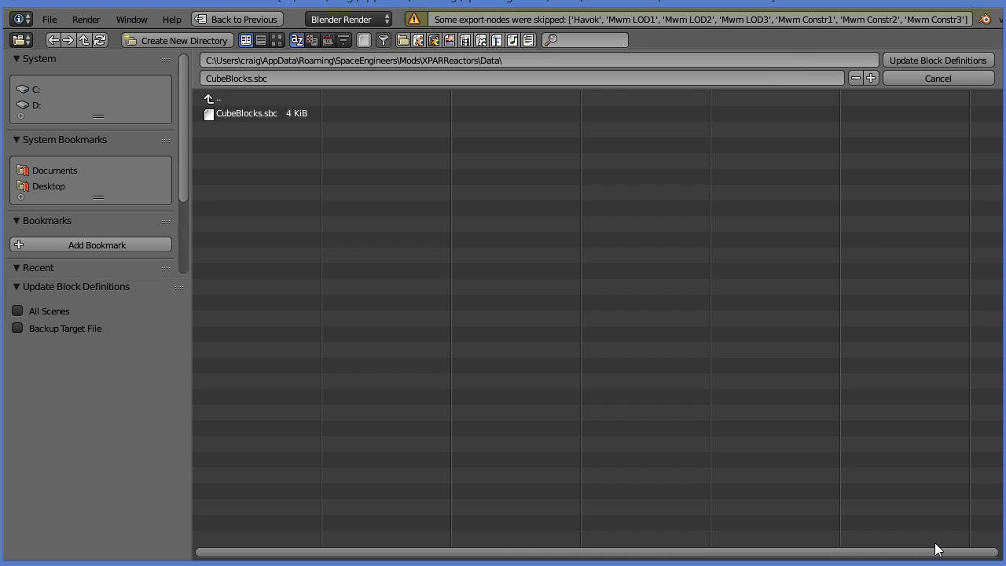
{"action": "double_click", "coordinate": [273, 115]}
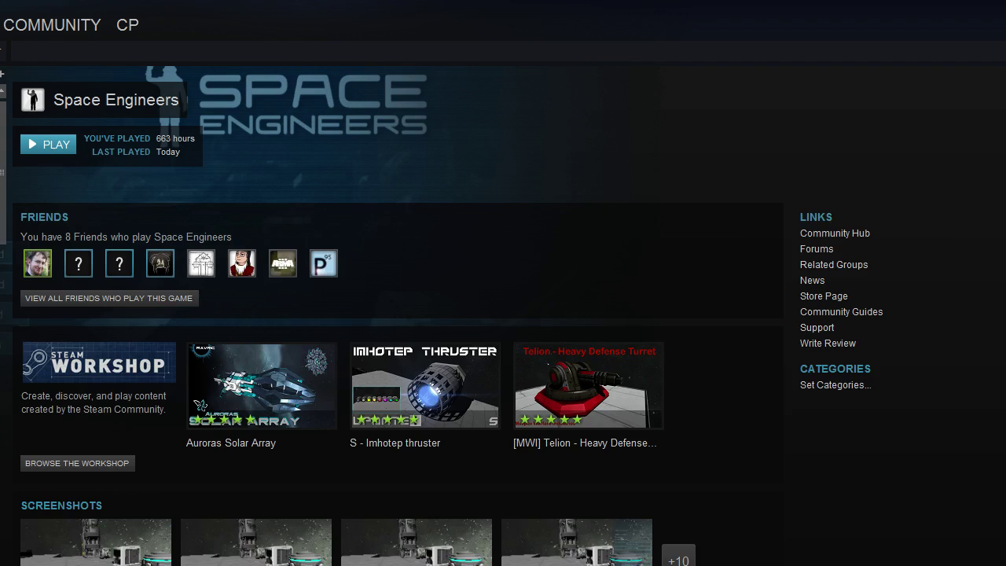
{"action": "left_click", "coordinate": [47, 141]}
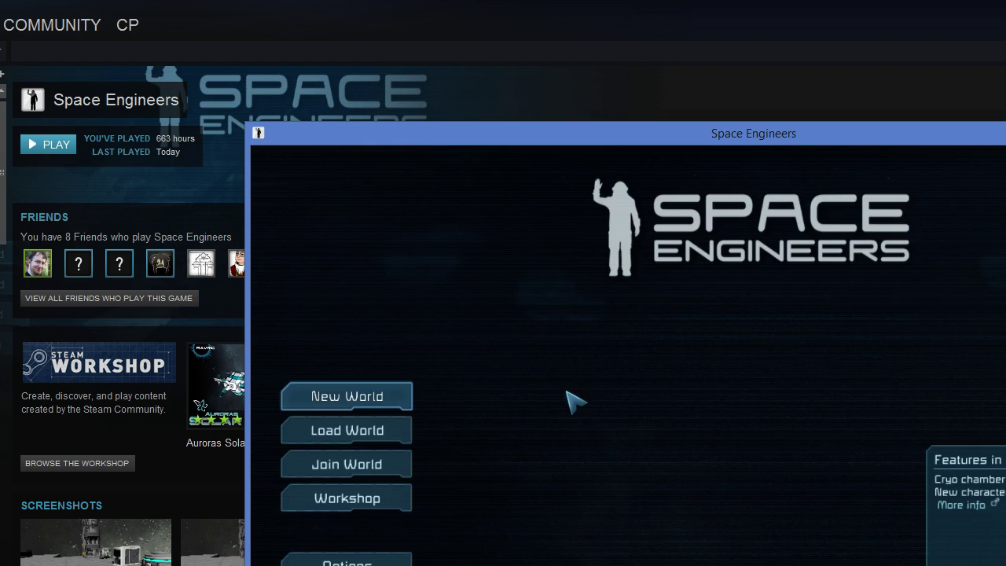
{"action": "left_click", "coordinate": [377, 429]}
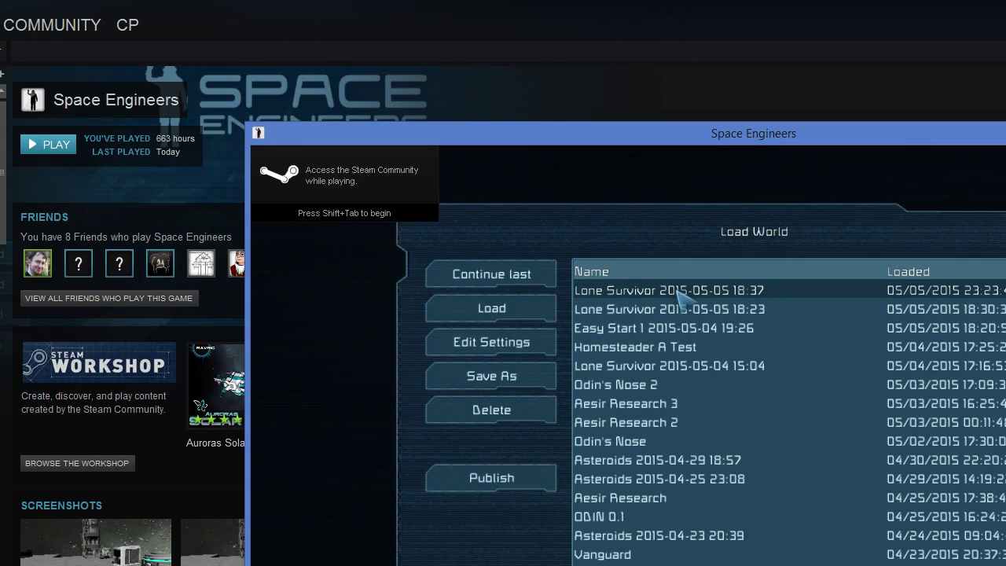
{"action": "double_click", "coordinate": [676, 290]}
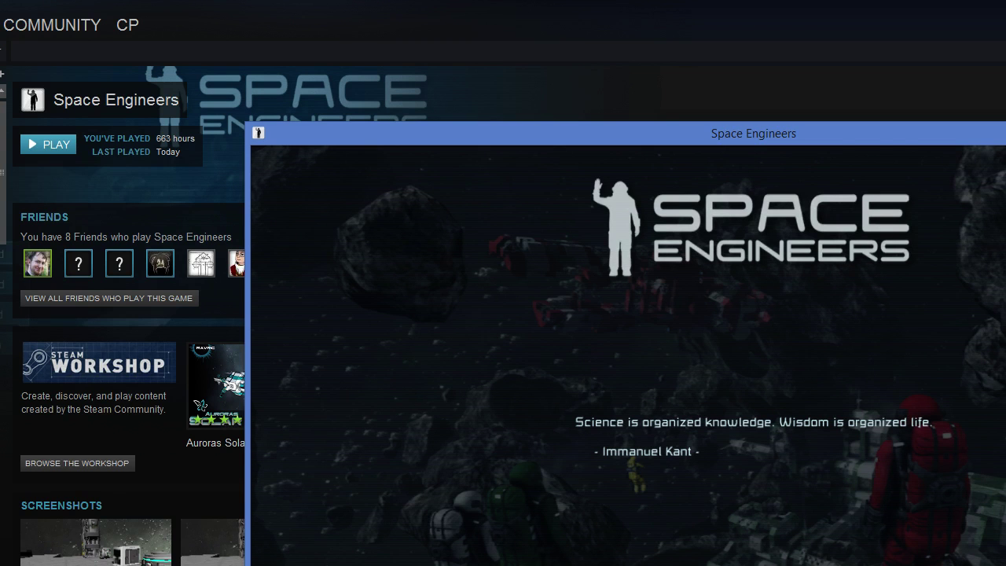
{"action": "key", "text": "alt+Tab"}
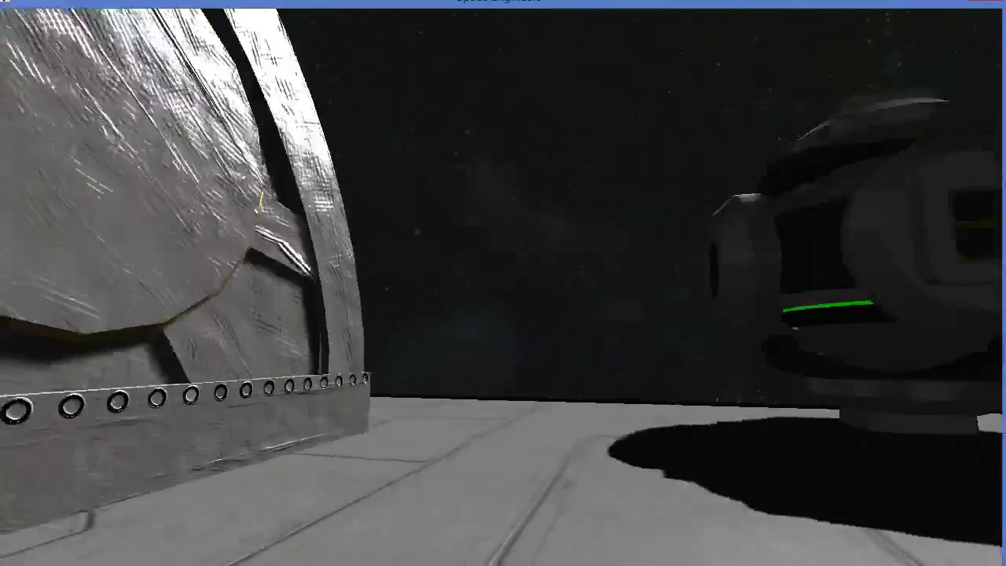
Open the terminal through the wedge reactor's conveyor port and look through the connected inventories for the wedge reactor's entry
{"action": "key", "text": "w"}
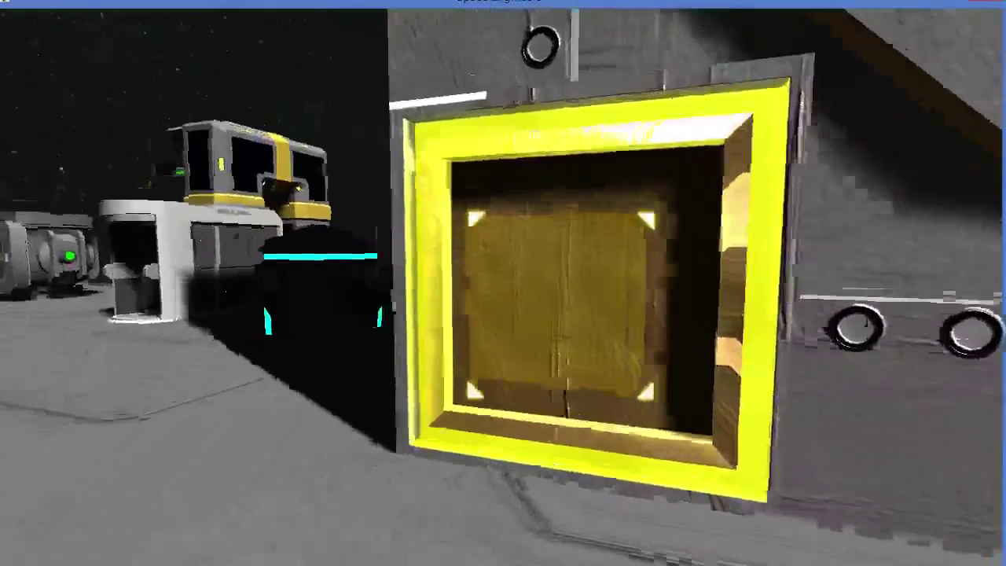
{"action": "key", "text": "f"}
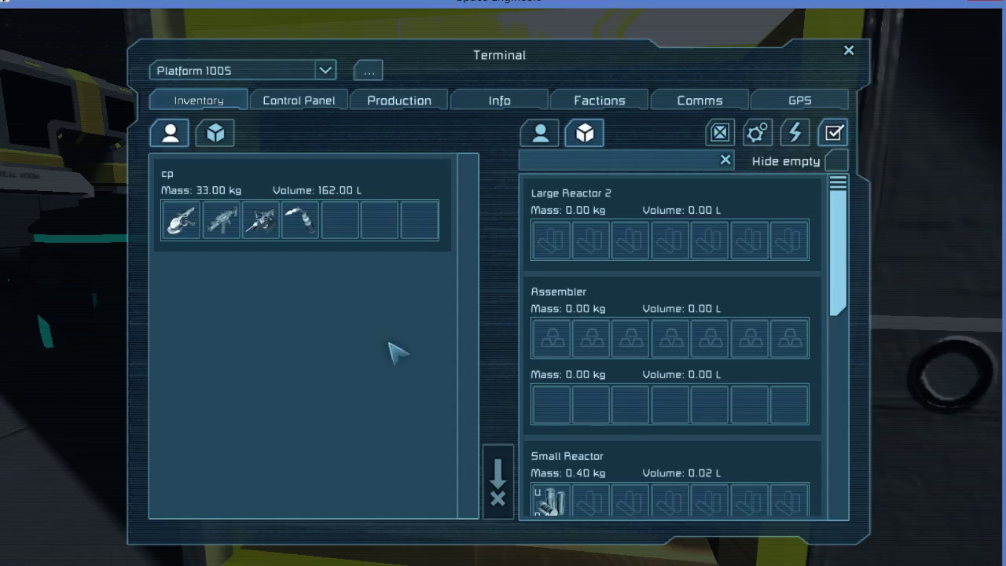
{"action": "scroll", "coordinate": [640, 275], "scroll_direction": "down", "scroll_amount": 10}
{"action": "scroll", "coordinate": [700, 427], "scroll_direction": "up", "scroll_amount": 10}
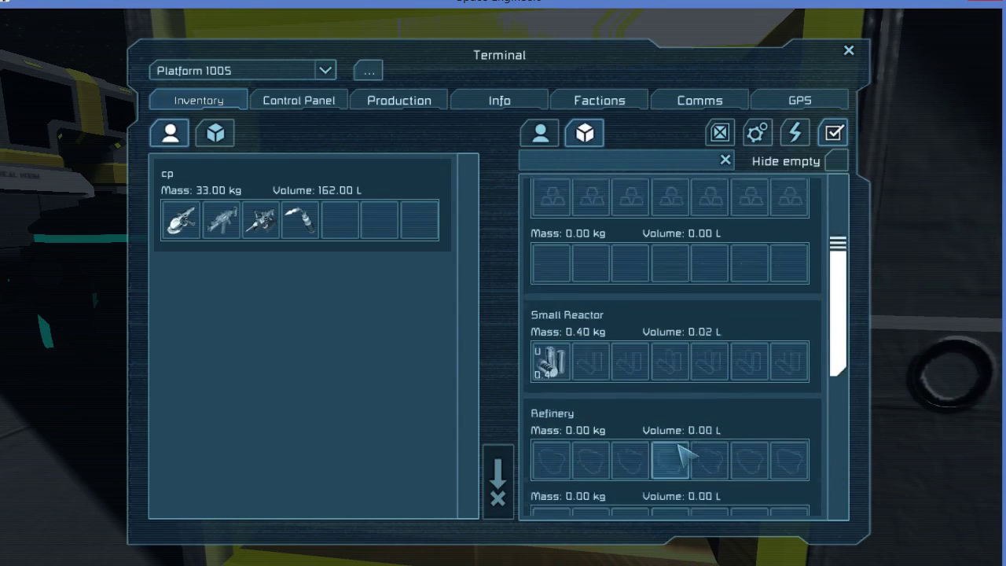
{"action": "scroll", "coordinate": [682, 452], "scroll_direction": "down", "scroll_amount": 6}
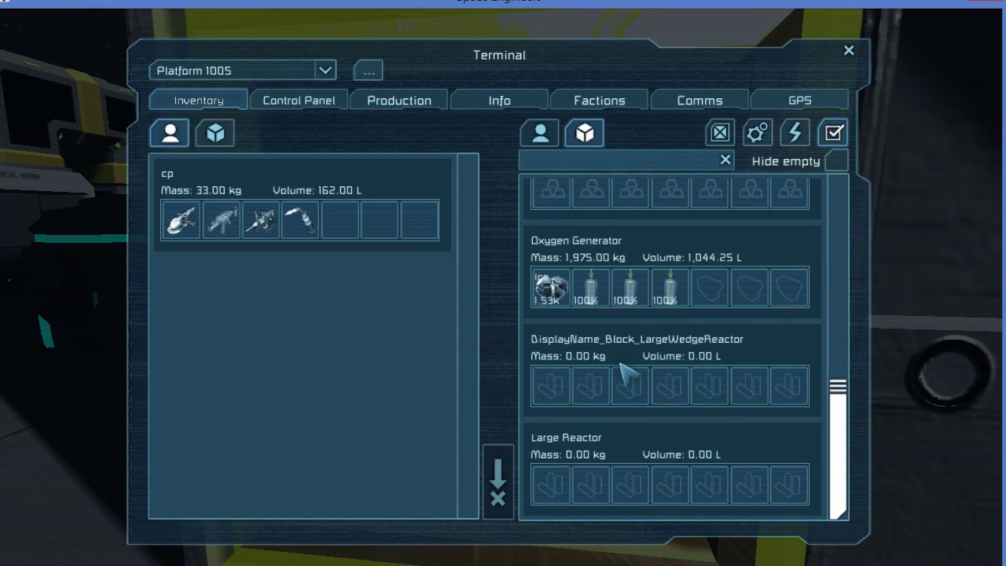
{"action": "key", "text": "Escape"}
{"action": "key", "text": "1"}
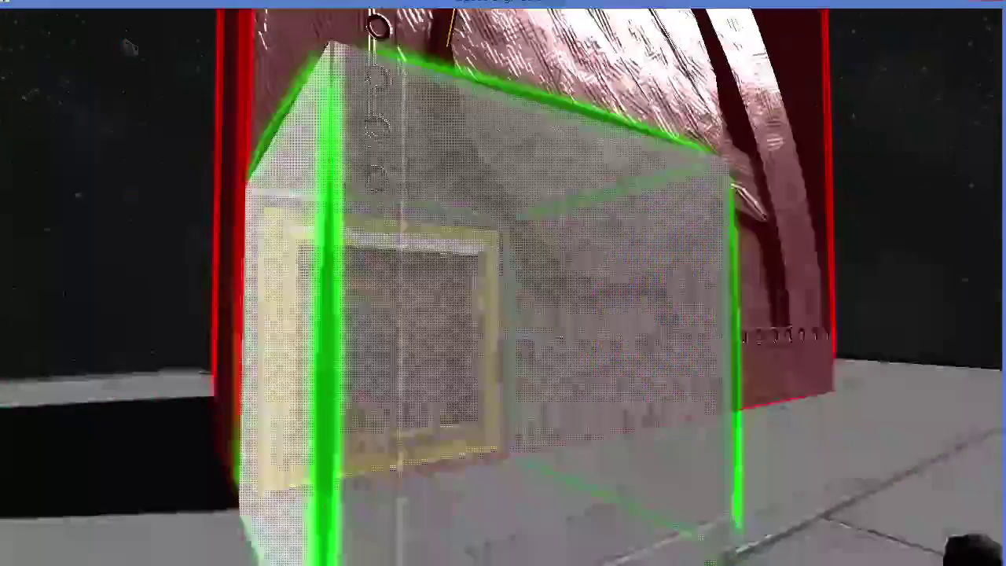
{"action": "key", "text": "0"}
{"action": "key", "text": "w"}
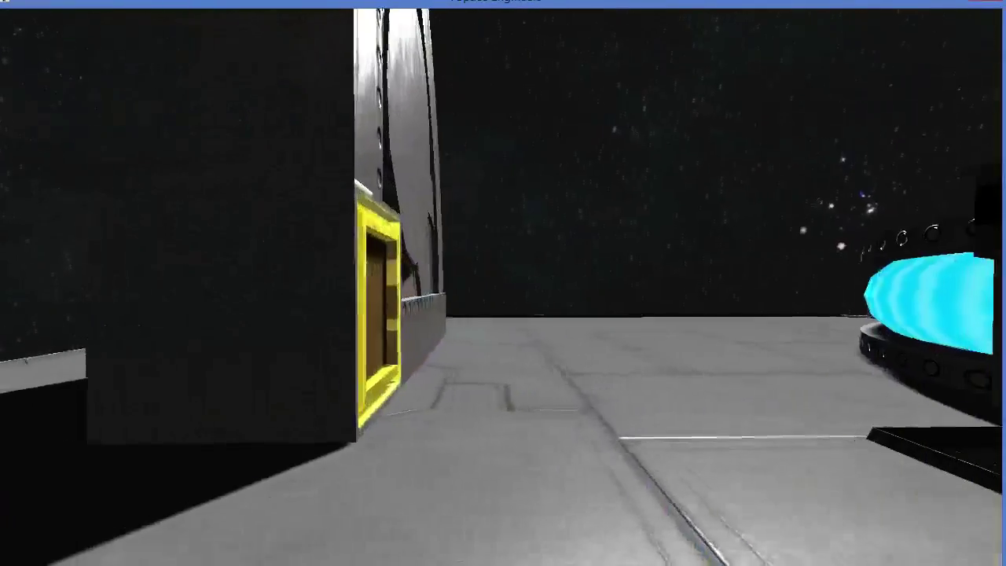
Assign the Conveyor, Conveyor Tube and curved conveyor tube blocks to slots 1 to 3 of toolbar page 2
{"action": "key", "text": "g"}
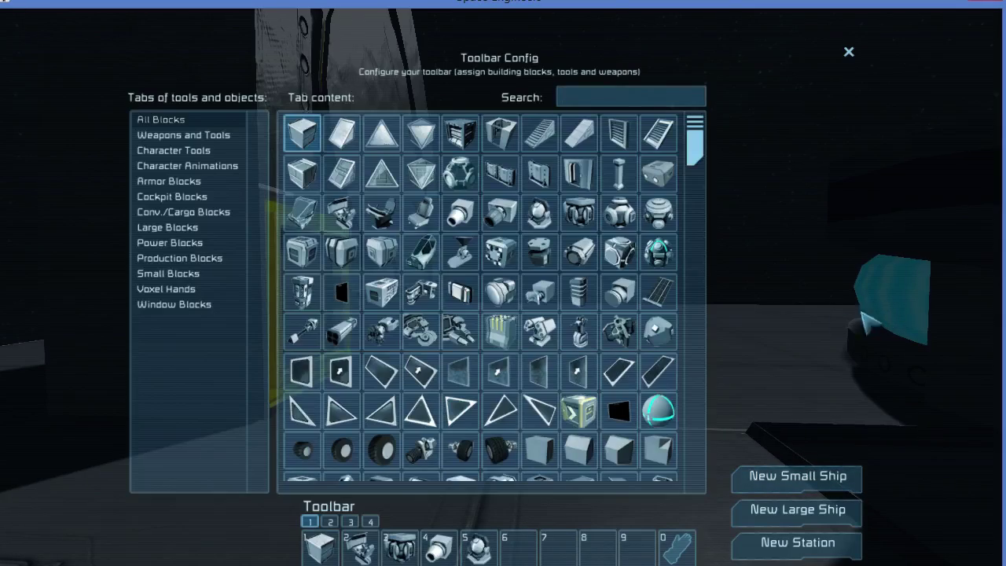
{"action": "key", "text": "ctrl+2"}
{"action": "scroll", "coordinate": [378, 363], "scroll_direction": "down", "scroll_amount": 3}
{"action": "double_click", "coordinate": [304, 308]}
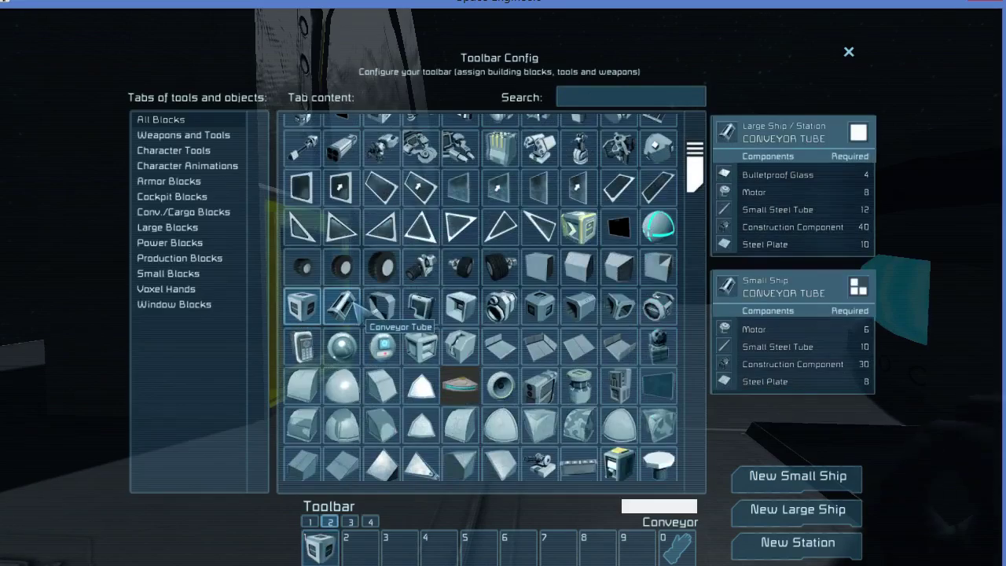
{"action": "double_click", "coordinate": [355, 305]}
{"action": "double_click", "coordinate": [428, 310]}
{"action": "key", "text": "Escape"}
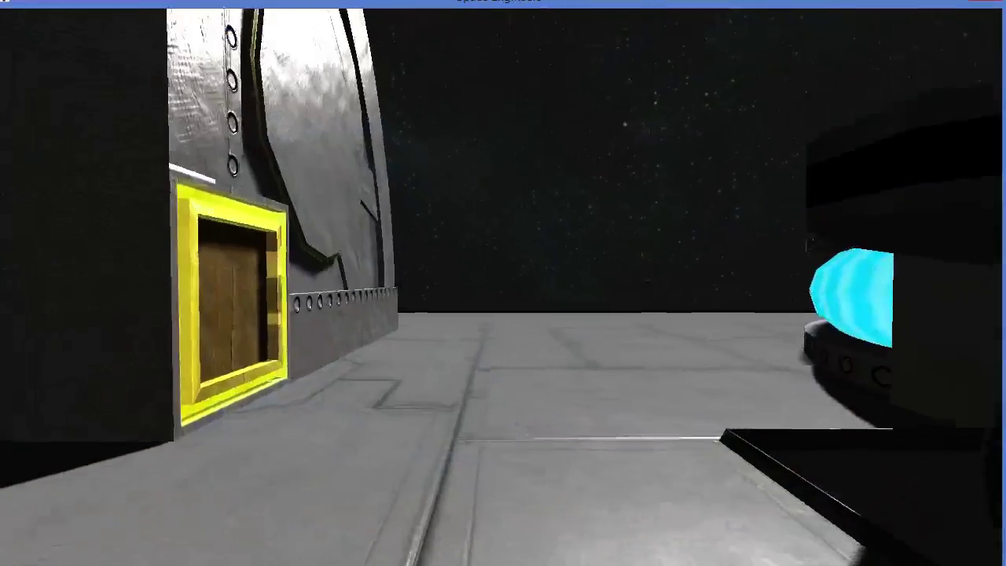
Build a run of straight conveyor tubes outward from the yellow-framed port of the upright wedge reactor
{"action": "key", "text": "2"}
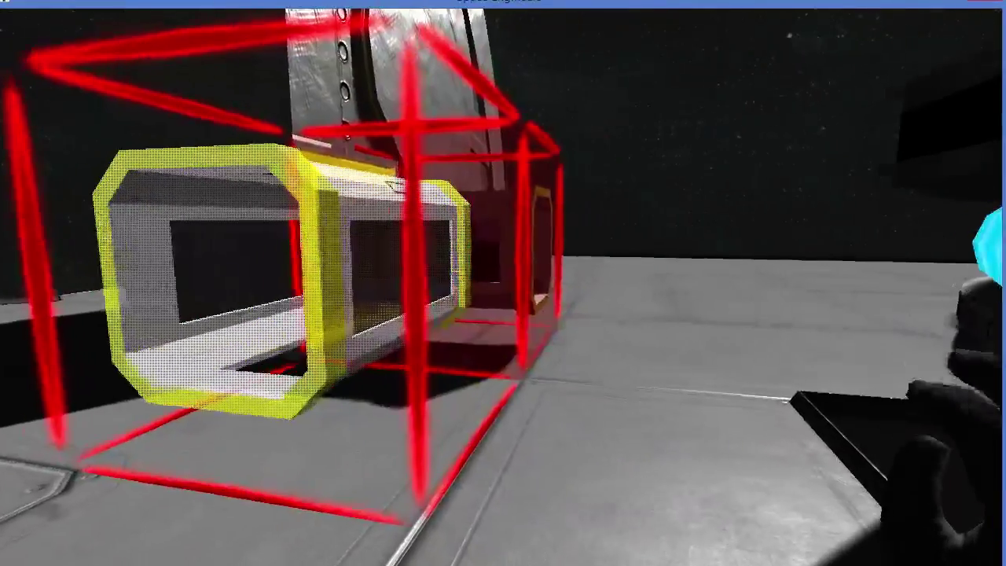
{"action": "left_click", "coordinate": [503, 283]}
{"action": "key", "text": "space"}
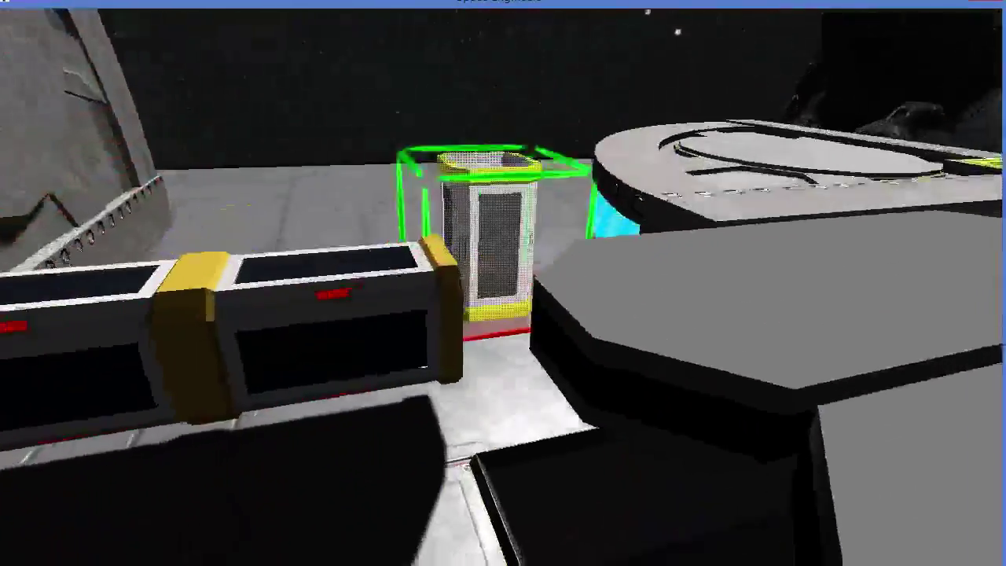
{"action": "key", "text": "space"}
{"action": "key", "text": "w"}
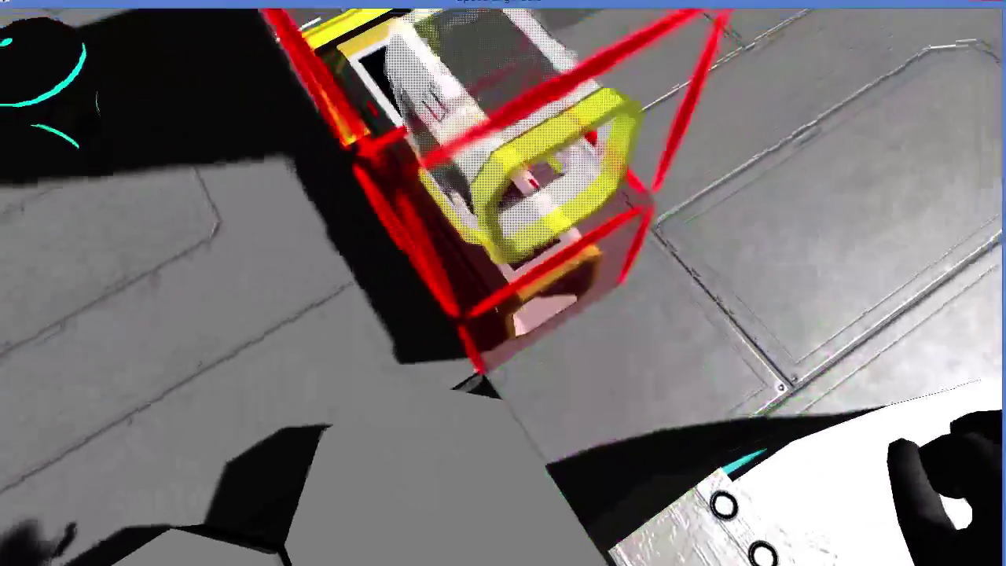
Rotate a curved conveyor tube to fit the open end of the straight tube run and place it there
{"action": "key", "text": "3"}
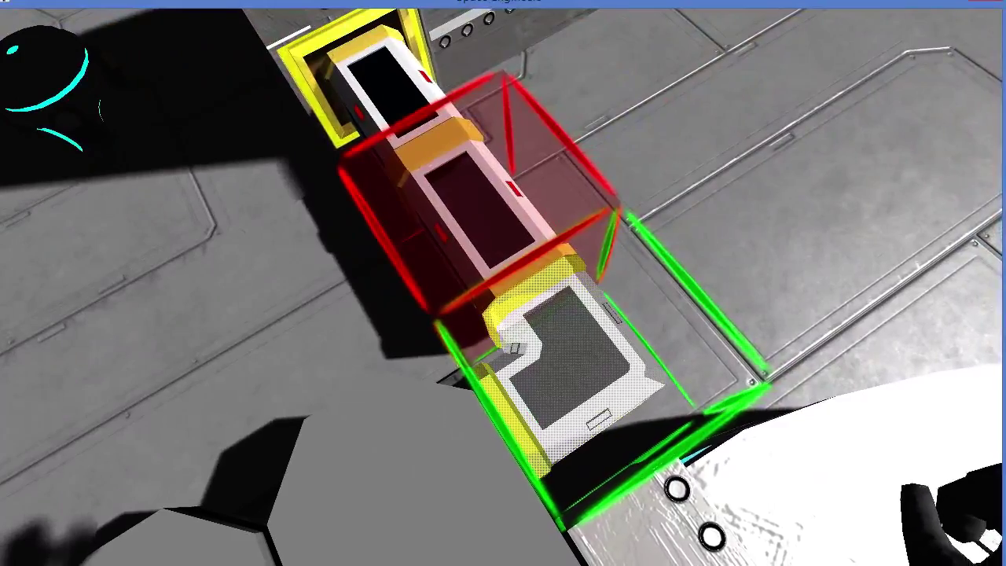
{"action": "key", "text": "Page_Down"}
{"action": "left_click", "coordinate": [503, 283]}
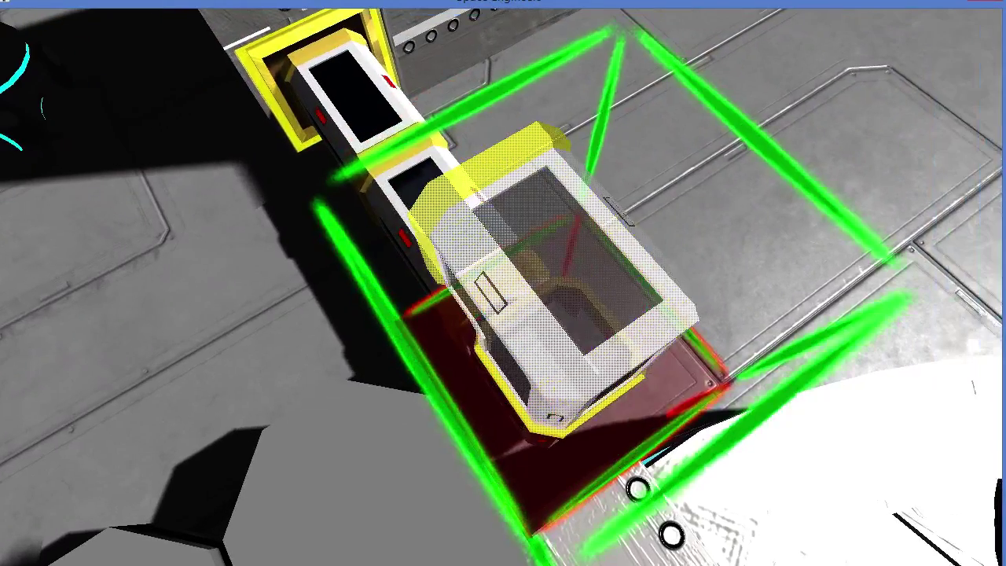
{"action": "key", "text": "Home"}
{"action": "left_click", "coordinate": [503, 283]}
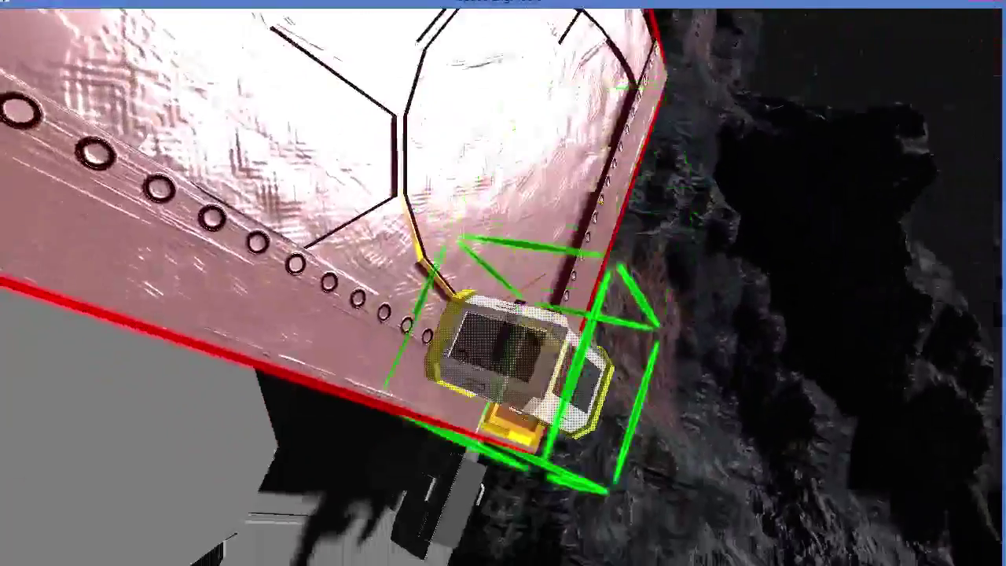
Orient another curved conveyor tube over the yellow-framed port of the flat-lying wedge reactor and place it
{"action": "key", "text": "Page_Down"}
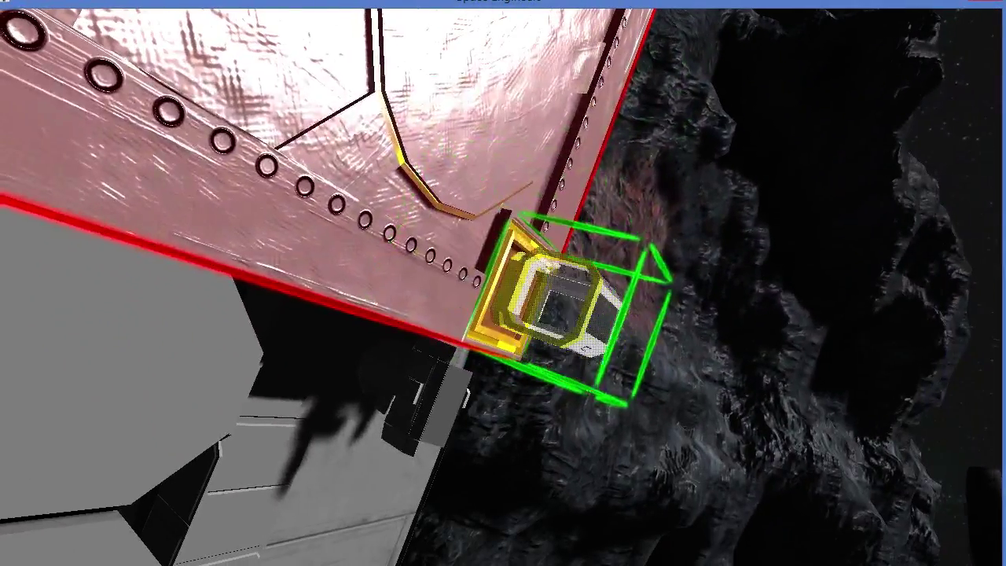
{"action": "left_click", "coordinate": [503, 283]}
{"action": "key", "text": "s"}
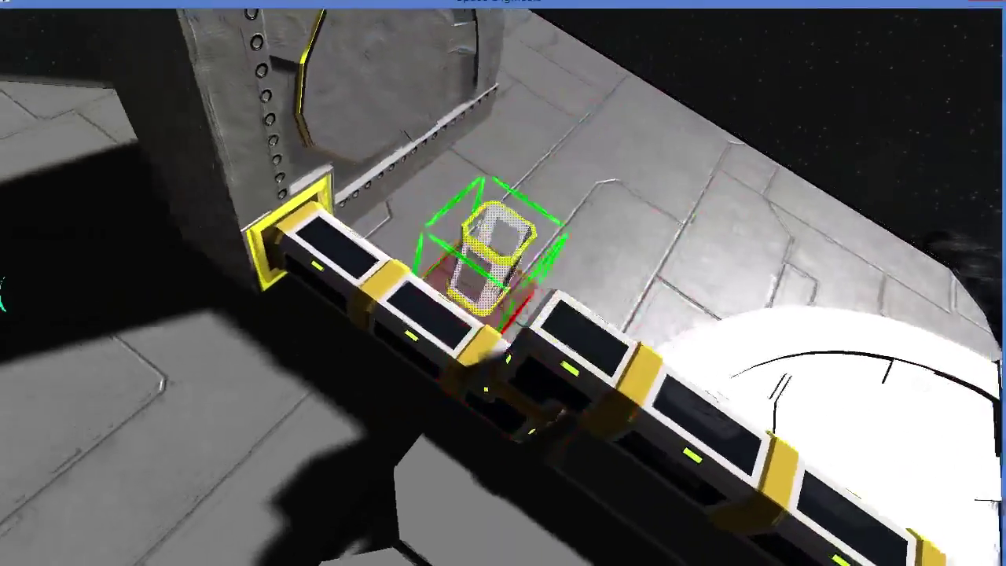
Put the block tool away and move the 0.40 kg Uranium Ingot from the character's inventory into DisplayName_Block_LargeWedgeReactor
{"action": "key", "text": "0"}
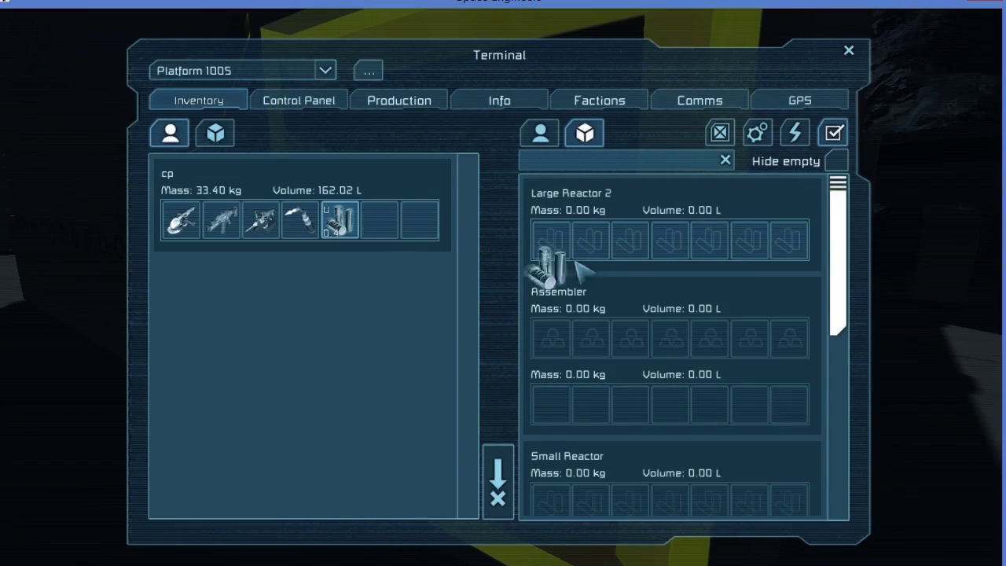
{"action": "left_click_drag", "start_coordinate": [598, 350], "coordinate": [564, 489]}
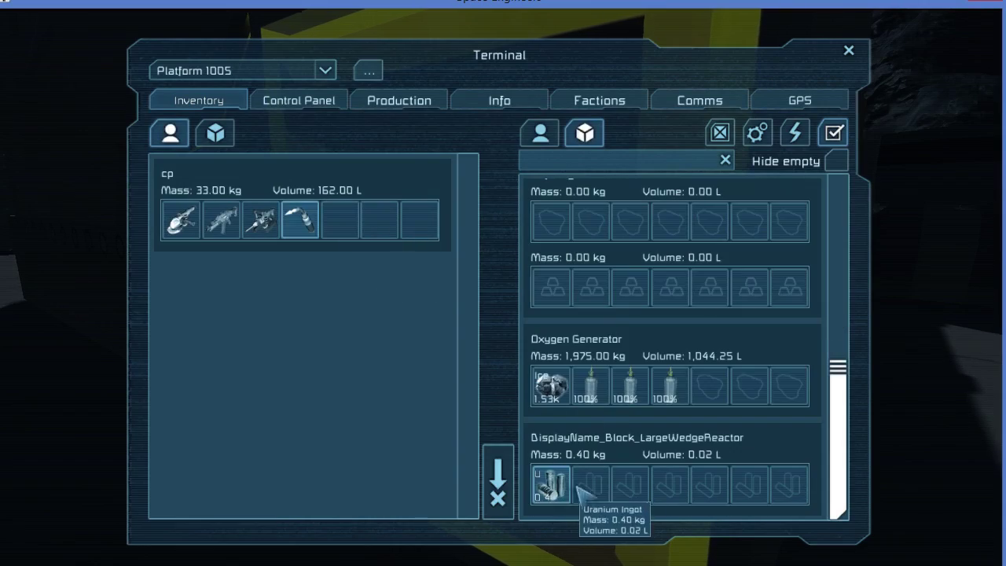
{"action": "key", "text": "Escape"}
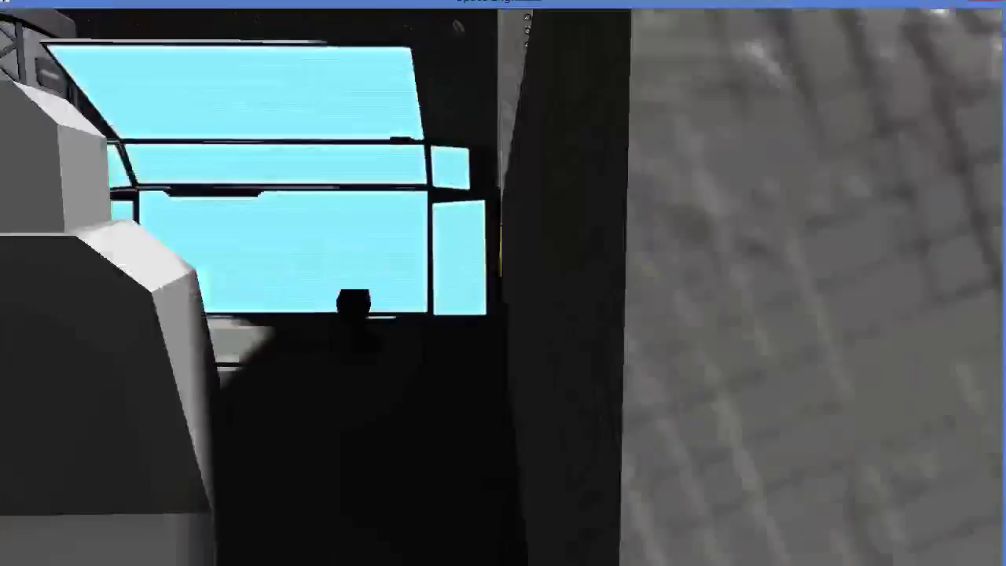
Fly around the conveyor line and examine its status lights and how the curved tube seats in the flat-lying wedge reactor's port
{"action": "key", "text": "a"}
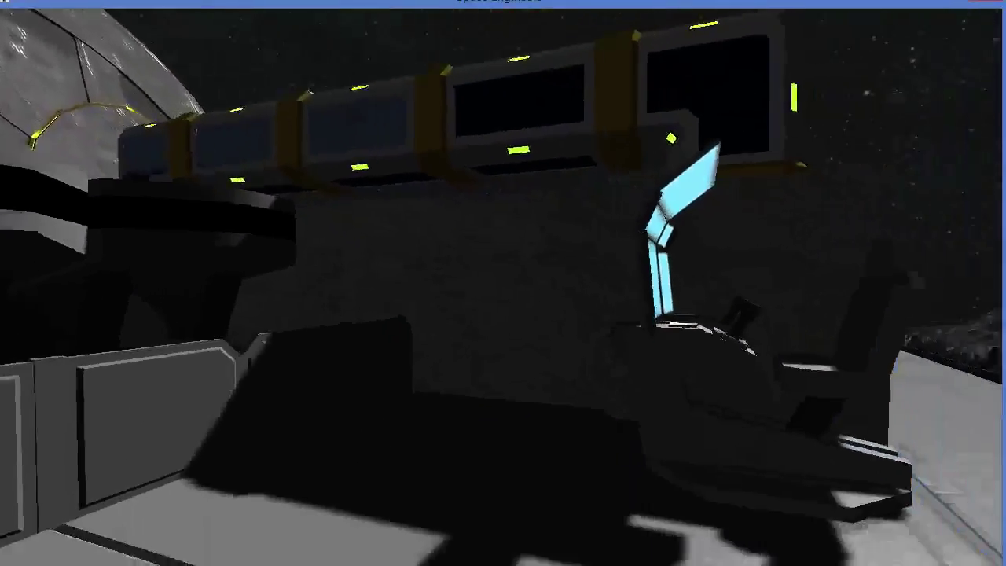
{"action": "key", "text": "space"}
{"action": "key", "text": "w"}
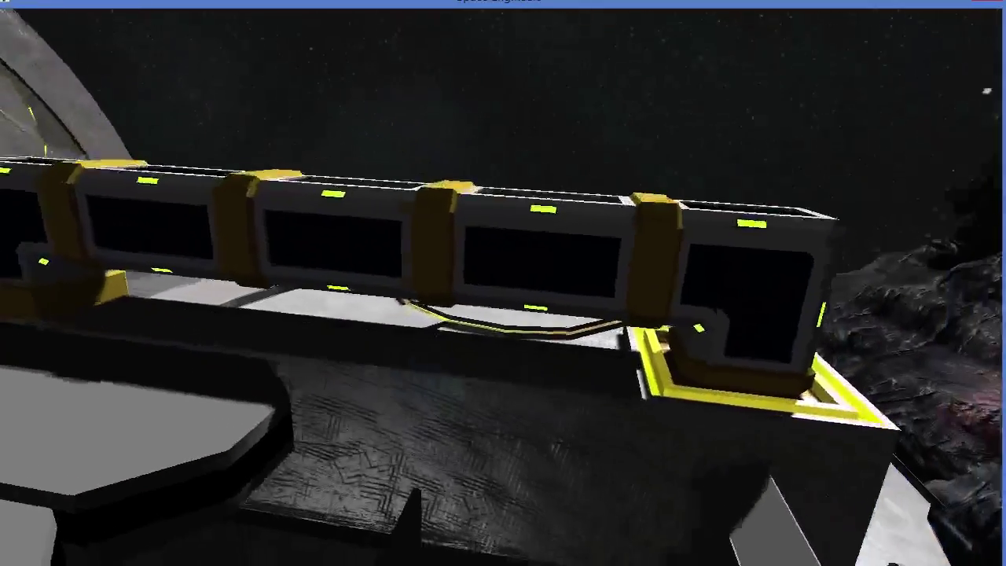
{"action": "key", "text": "space"}
{"action": "key", "text": "w"}
{"action": "key", "text": "d"}
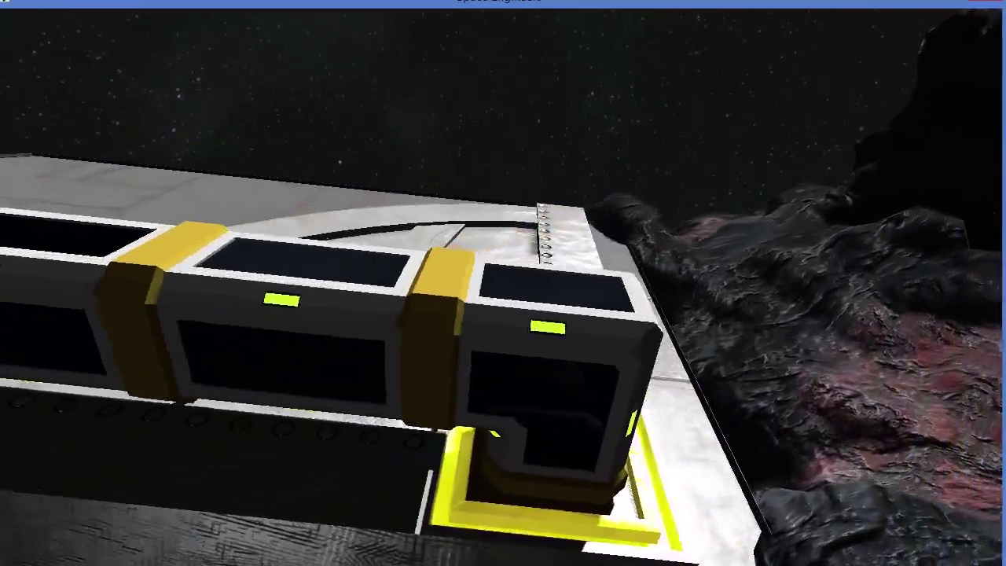
{"action": "key", "text": "d"}
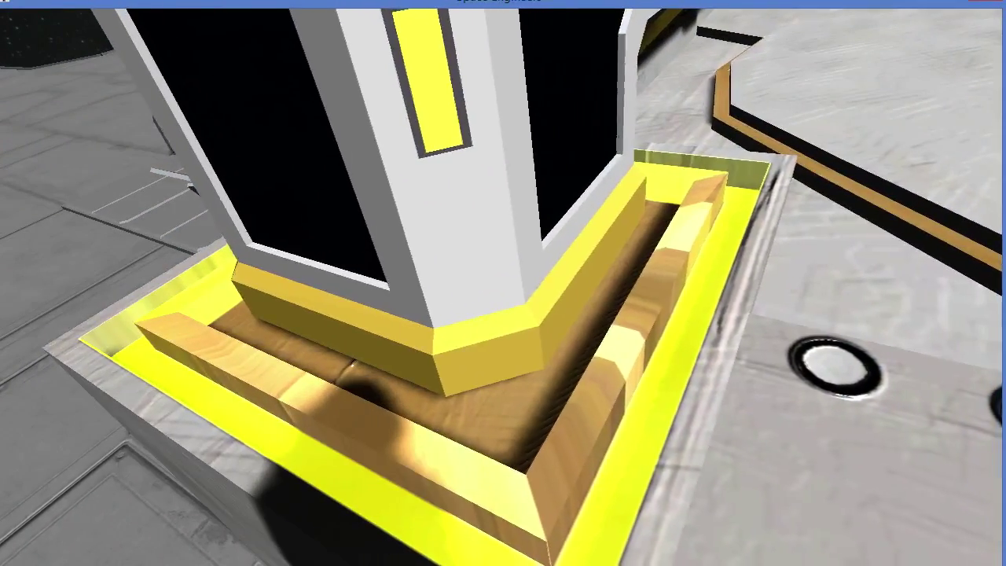
{"action": "key", "text": "w"}
{"action": "key", "text": "a"}
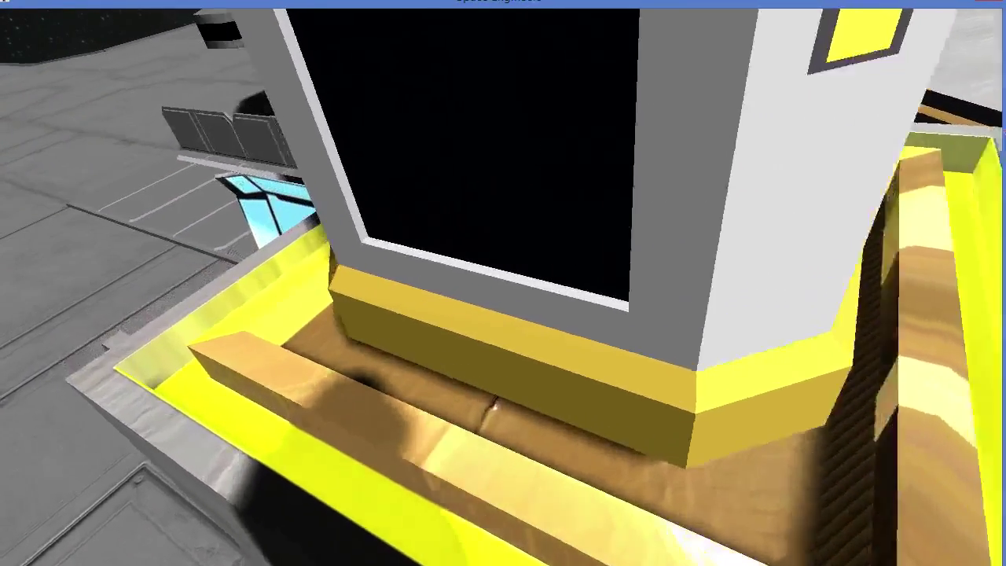
{"action": "key", "text": "a"}
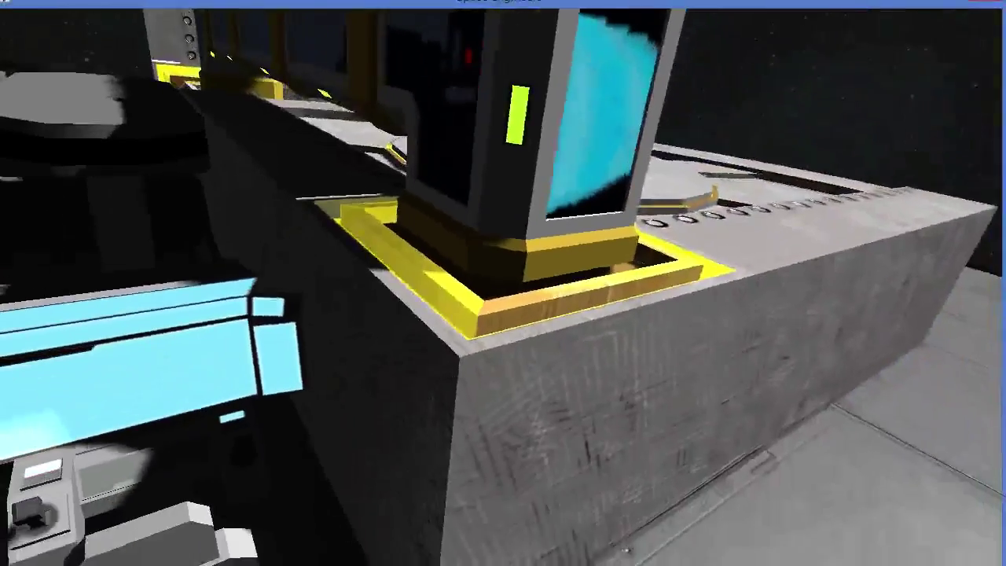
{"action": "key", "text": "w"}
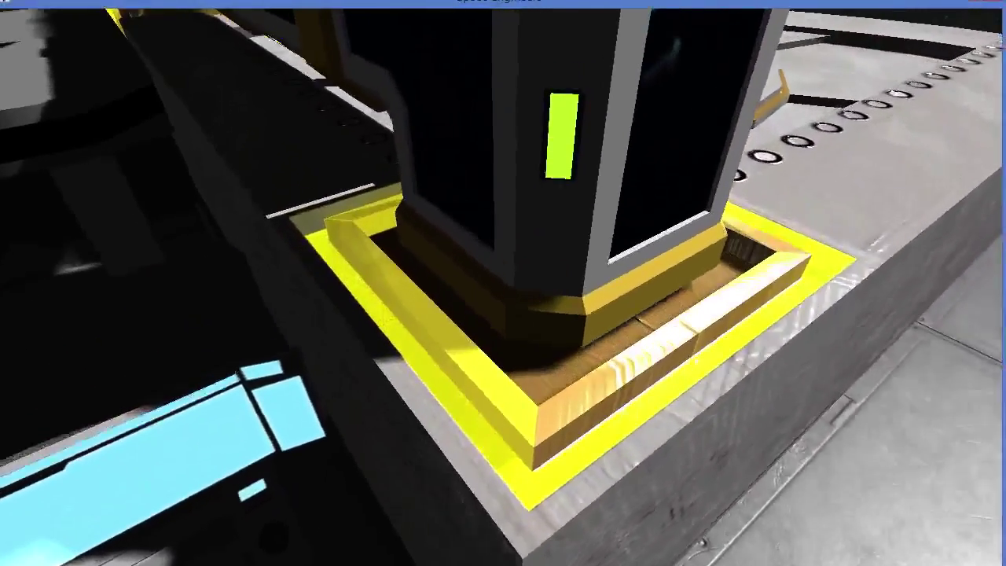
{"action": "key", "text": "space"}
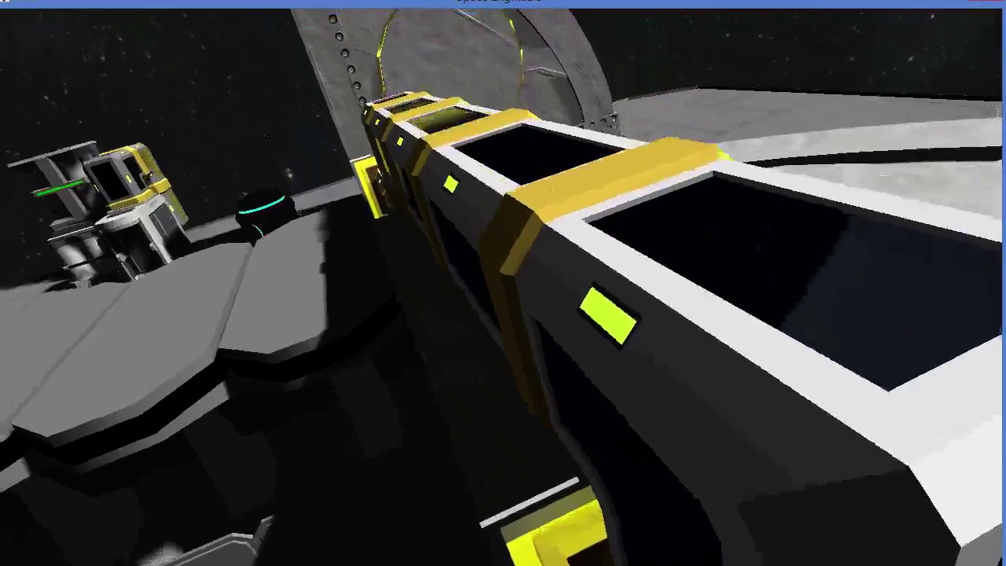
Fly around the upright and flat-lying wedge reactors to examine their sides, glowing cores and conveyor ports
{"action": "key", "text": "w"}
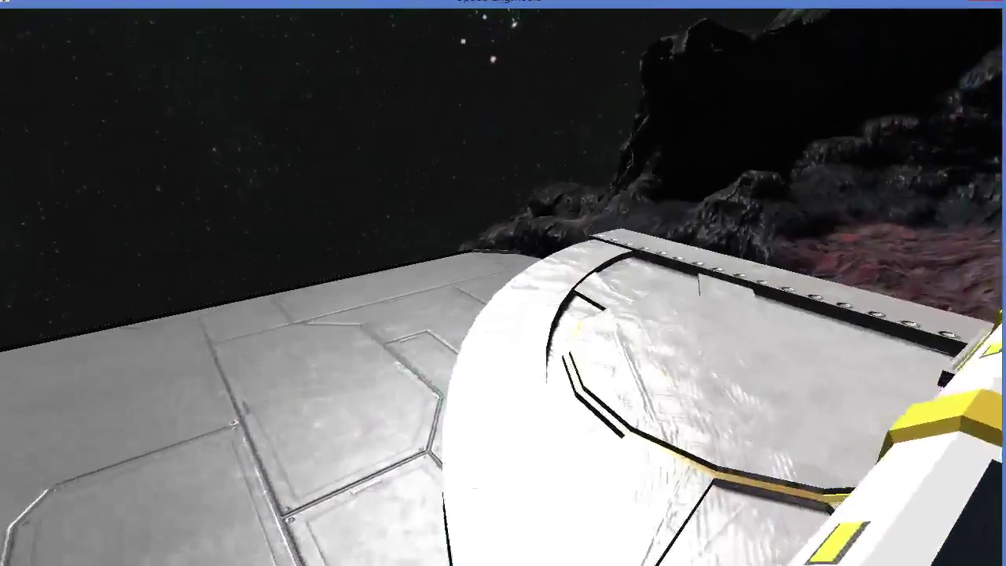
{"action": "key", "text": "space"}
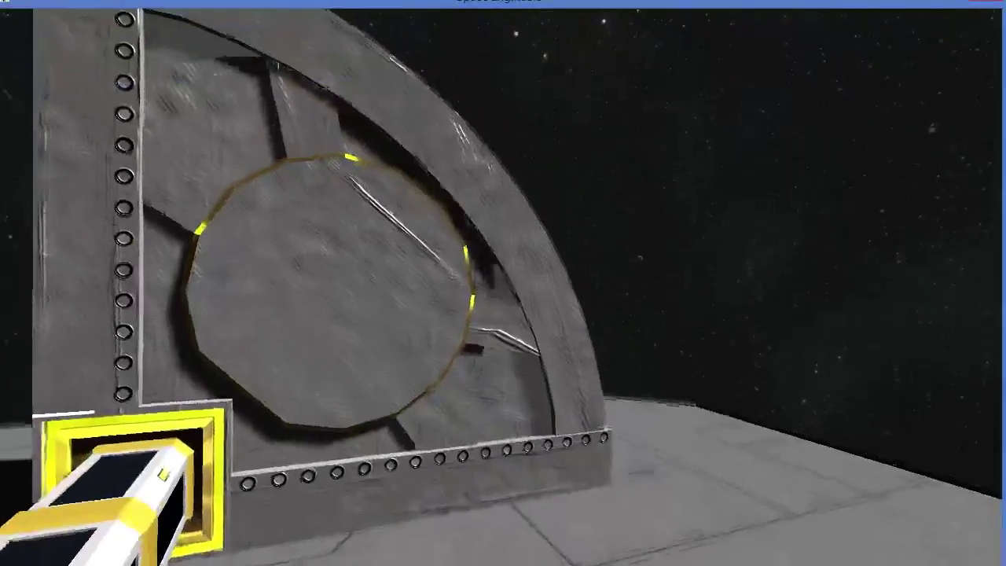
{"action": "key", "text": "space"}
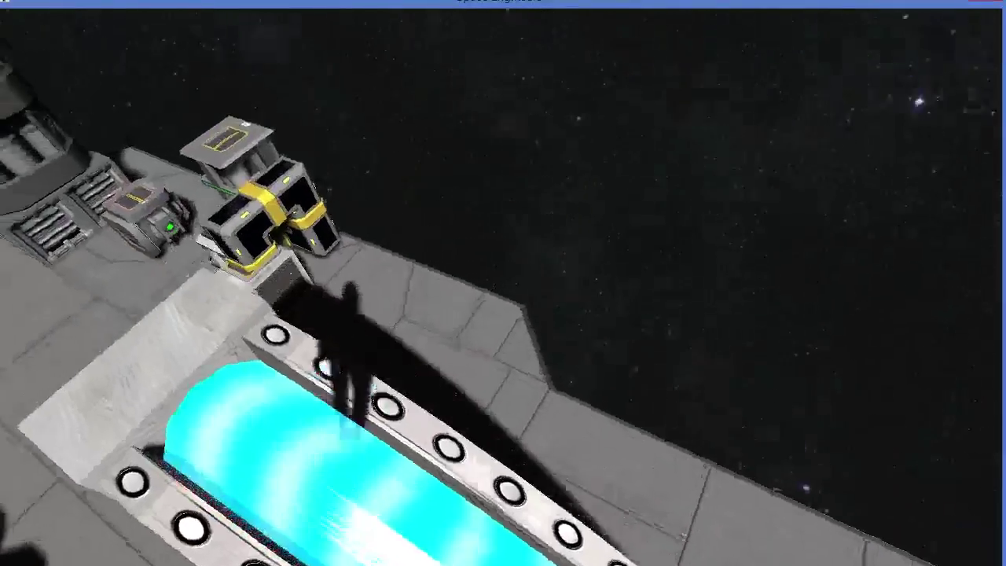
{"action": "key", "text": "c"}
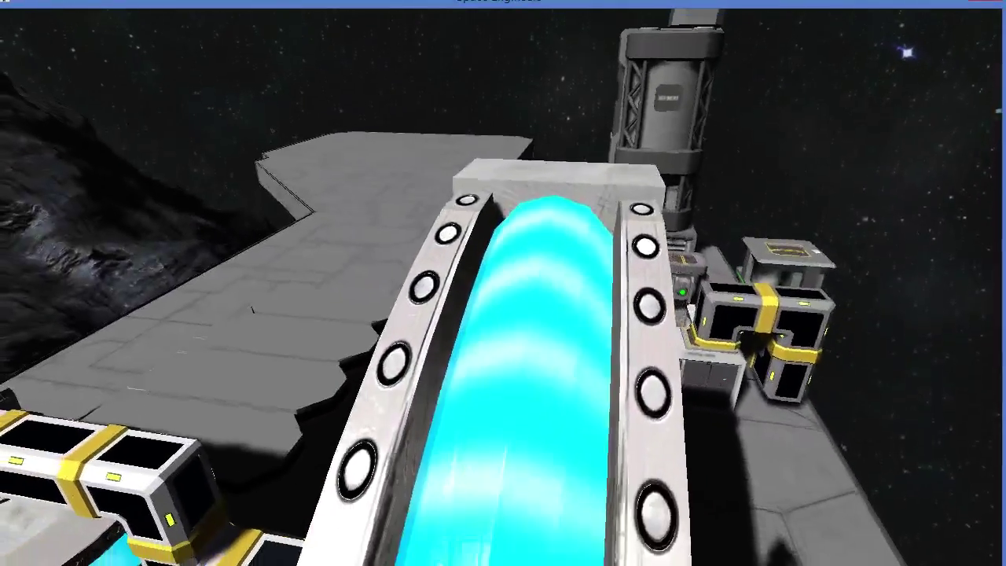
{"action": "key", "text": "v"}
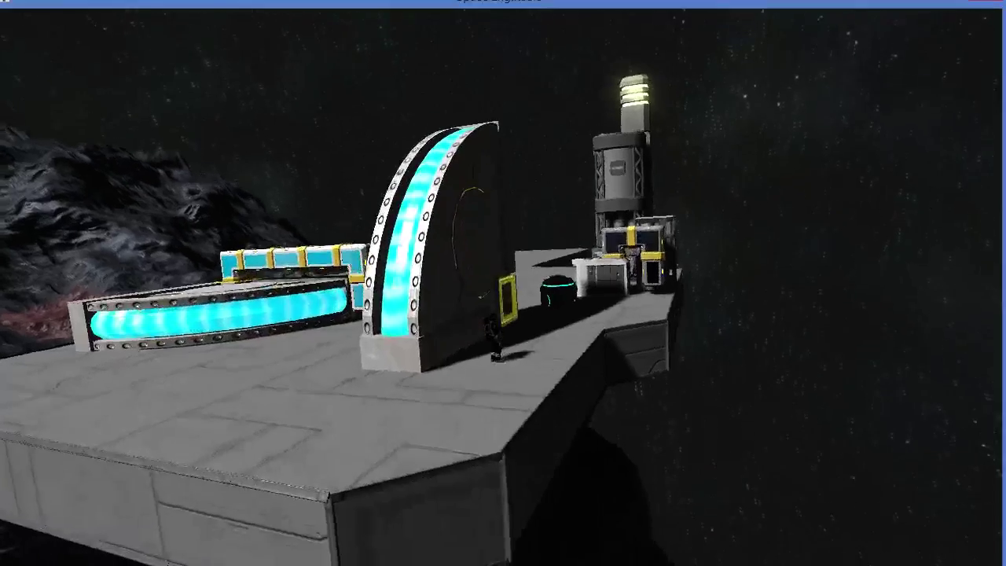
Exit the test world without saving it, quit Space Engineers to Windows and return to Blender
{"action": "key", "text": "Escape"}
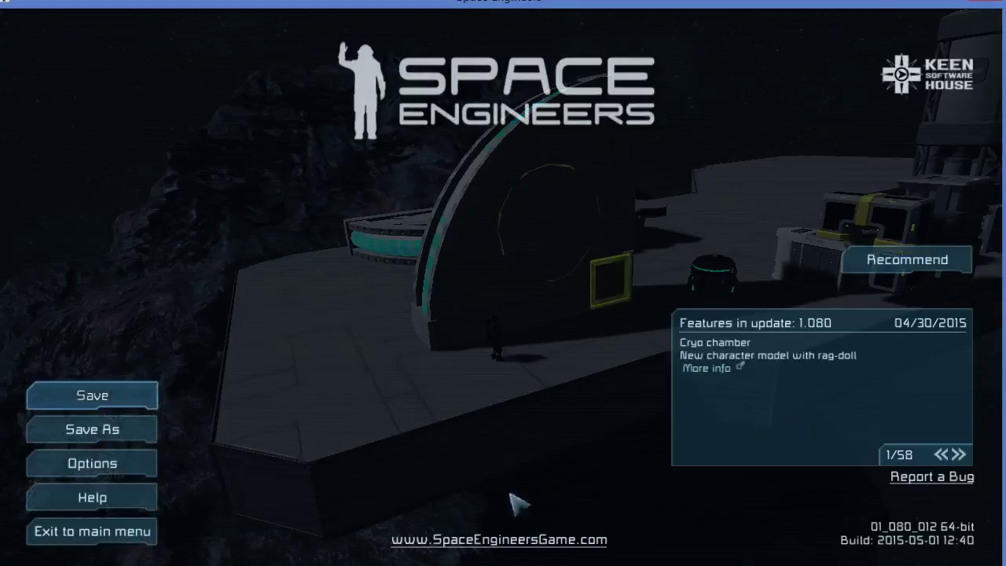
{"action": "left_click", "coordinate": [153, 537]}
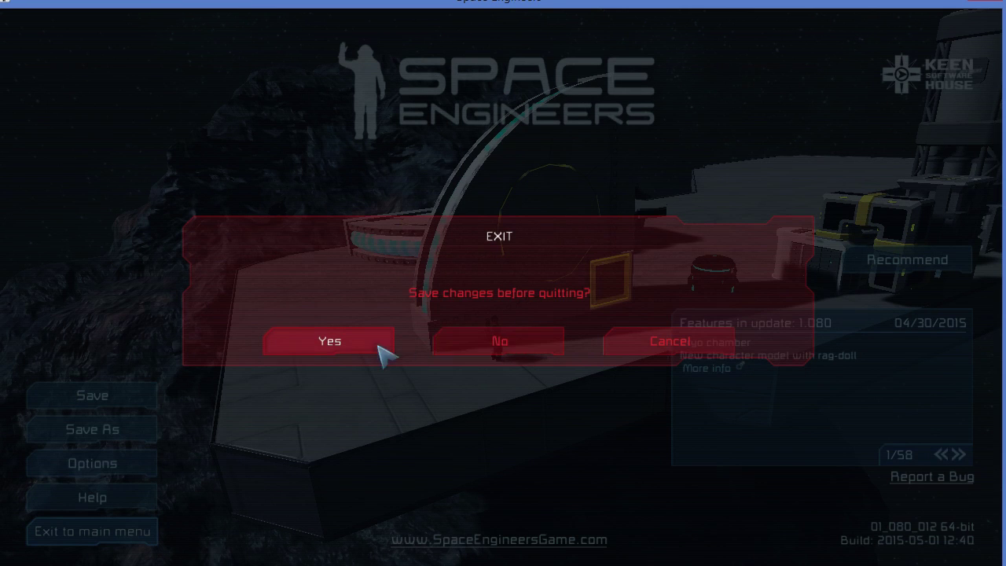
{"action": "left_click", "coordinate": [481, 346]}
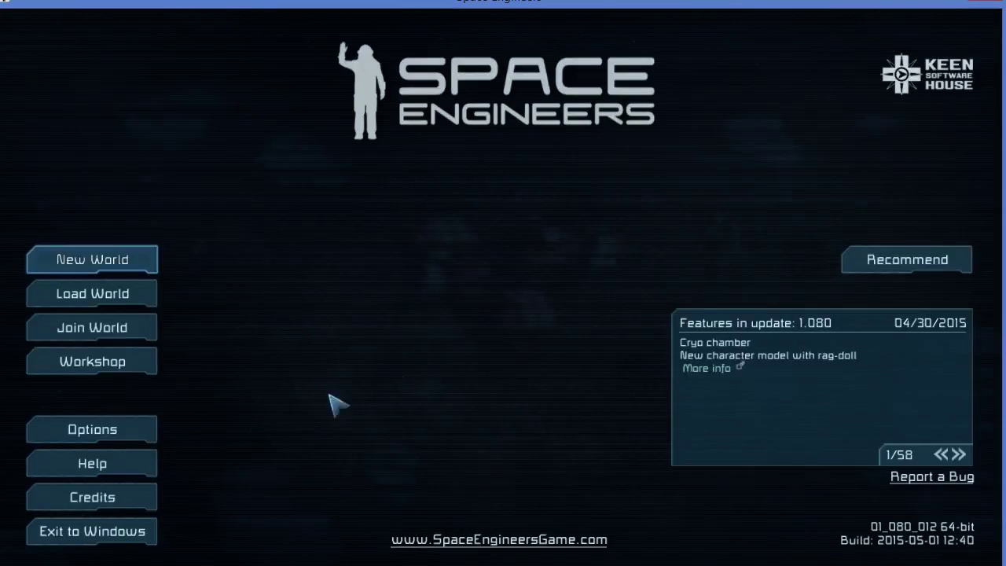
{"action": "left_click", "coordinate": [126, 533]}
{"action": "left_click", "coordinate": [393, 344]}
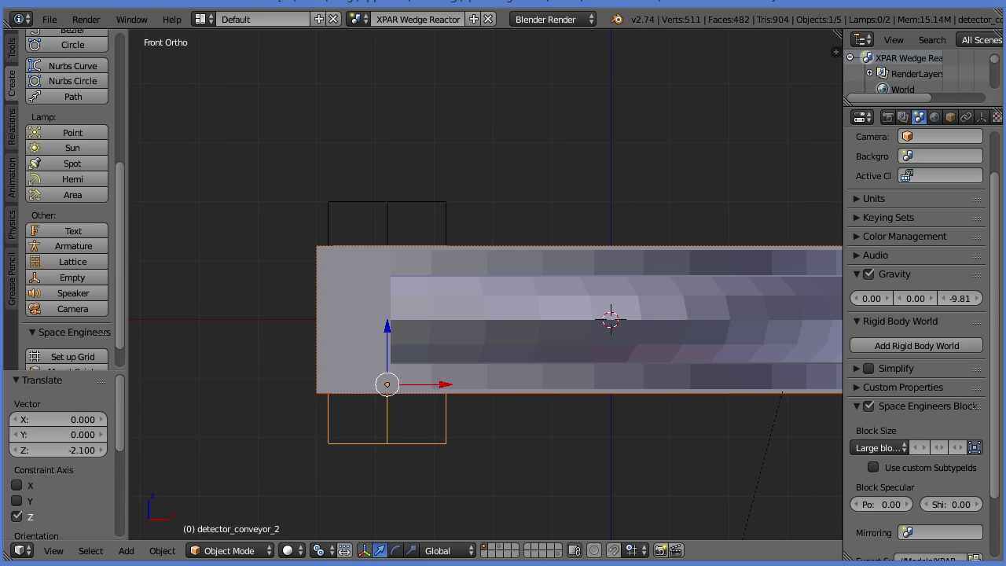
Show only the third layer and examine the mount-point faces around the wedge reactor's bounding box
{"action": "left_click", "coordinate": [506, 547]}
{"action": "mouse_move", "coordinate": [523, 481]}
{"action": "middle_mouse_down"}
{"action": "mouse_move", "coordinate": [461, 471]}
{"action": "mouse_move", "coordinate": [461, 221]}
{"action": "mouse_move", "coordinate": [518, 229]}
{"action": "mouse_move", "coordinate": [661, 176]}
{"action": "mouse_move", "coordinate": [548, 271]}
{"action": "middle_mouse_up"}
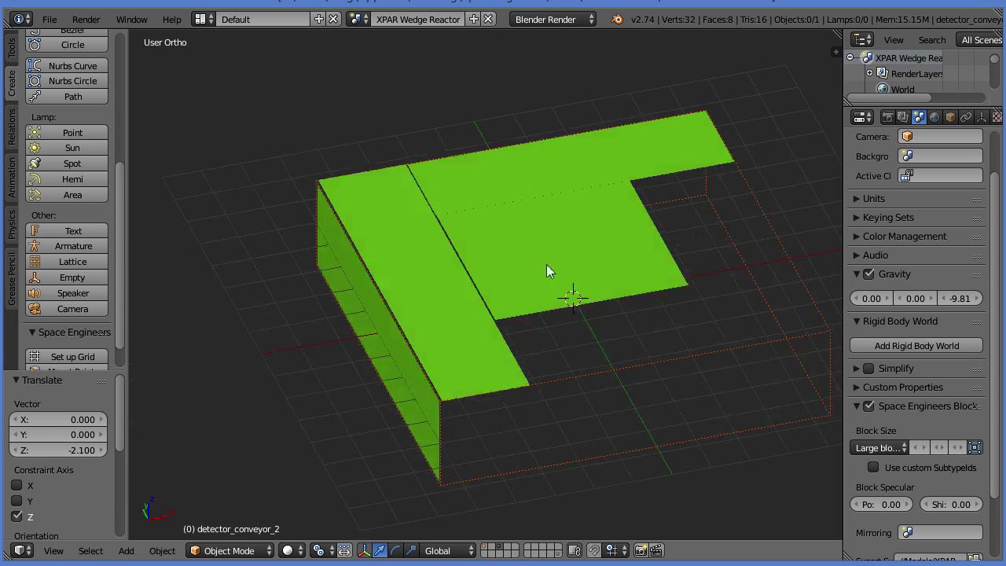
{"action": "middle_click_drag", "start_coordinate": [520, 237], "coordinate": [438, 528]}
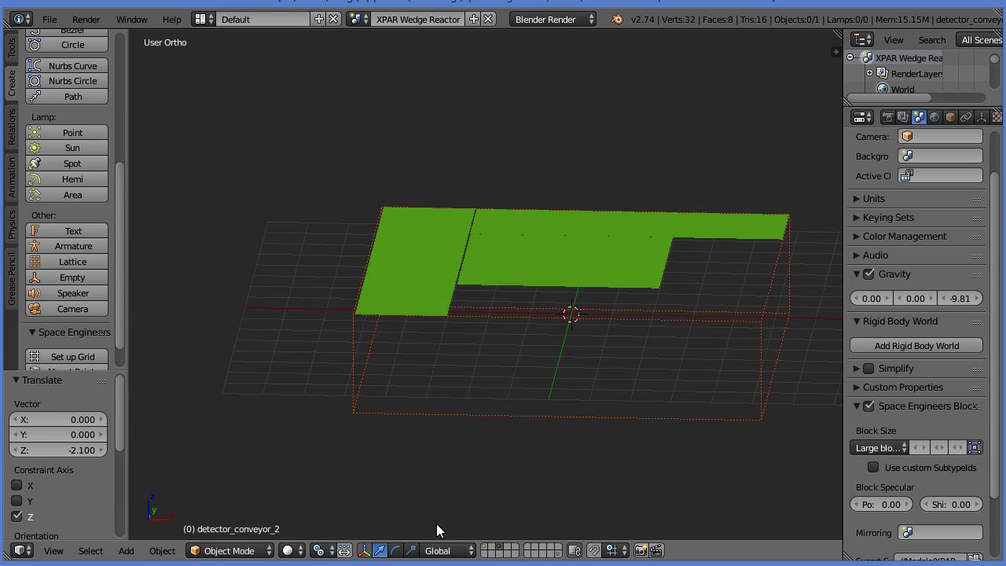
Show only the second layer, reserved for the collision model, in a top view
{"action": "left_click", "coordinate": [494, 550]}
{"action": "middle_click_drag", "start_coordinate": [488, 458], "coordinate": [480, 401]}
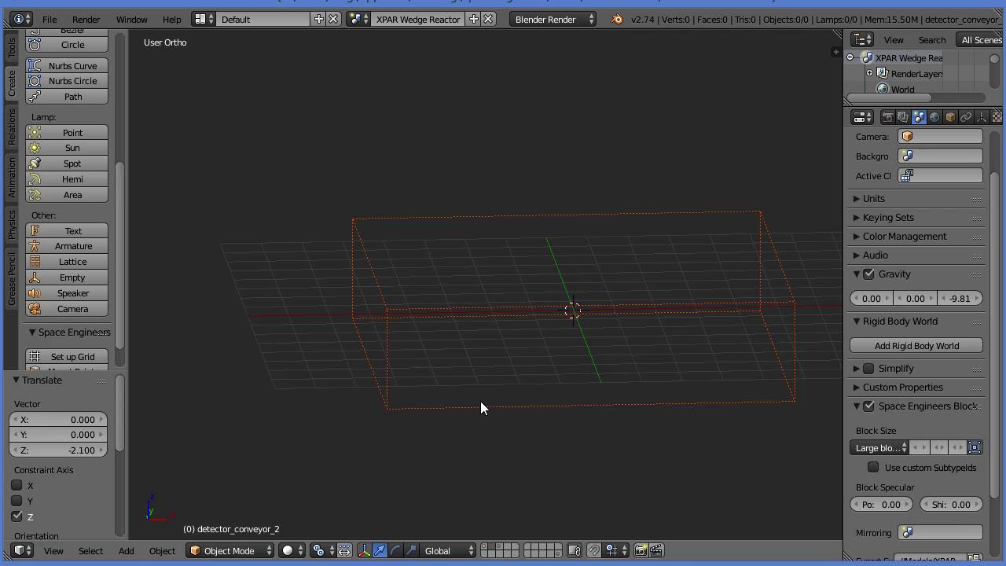
{"action": "scroll", "coordinate": [480, 406], "scroll_direction": "up", "scroll_amount": 2}
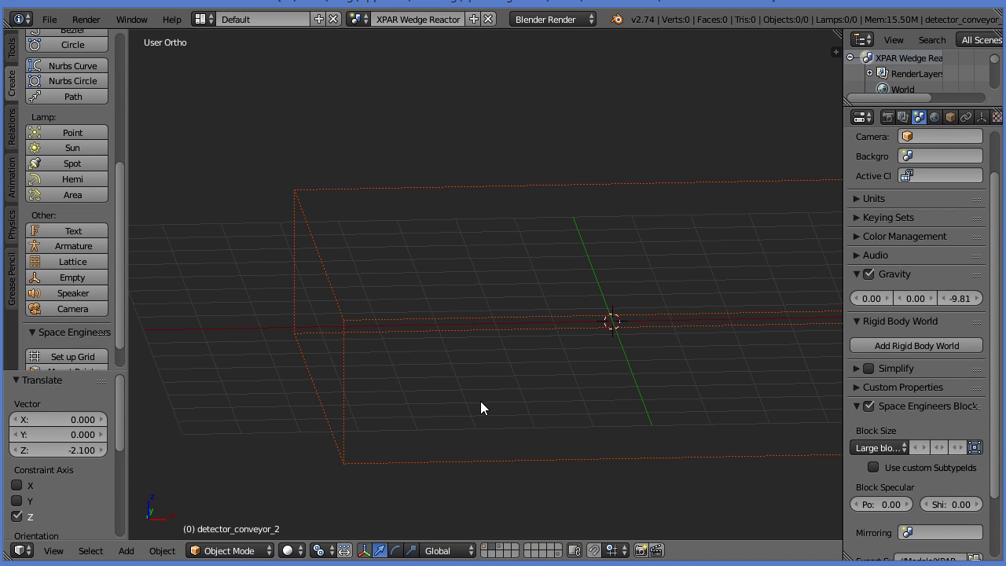
{"action": "scroll", "coordinate": [482, 408], "scroll_direction": "down", "scroll_amount": 1}
{"action": "key", "text": "KP_7"}
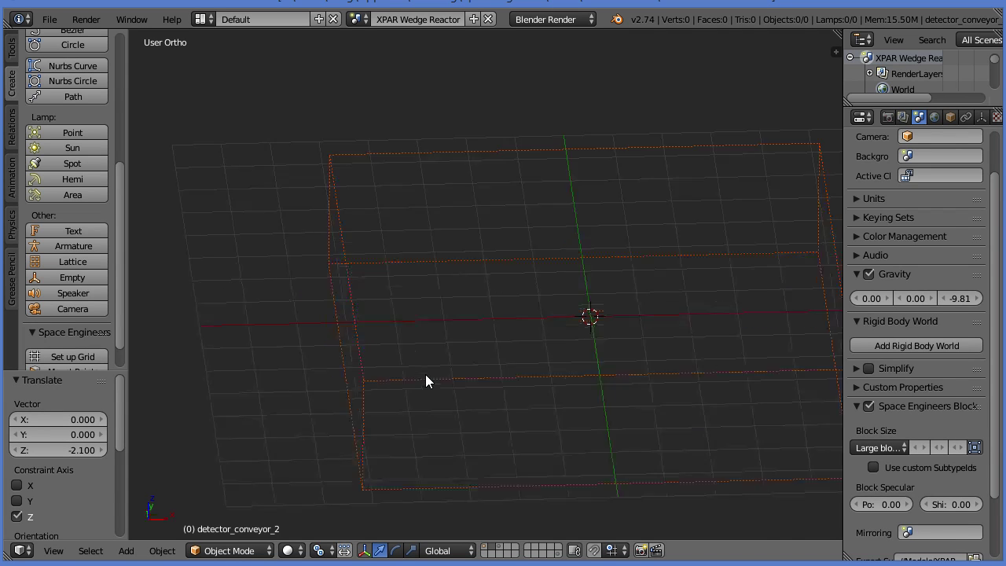
{"action": "scroll", "coordinate": [500, 403], "scroll_direction": "down", "scroll_amount": 3}
{"action": "middle_click_drag", "start_coordinate": [483, 393], "coordinate": [412, 390], "text": "shift"}
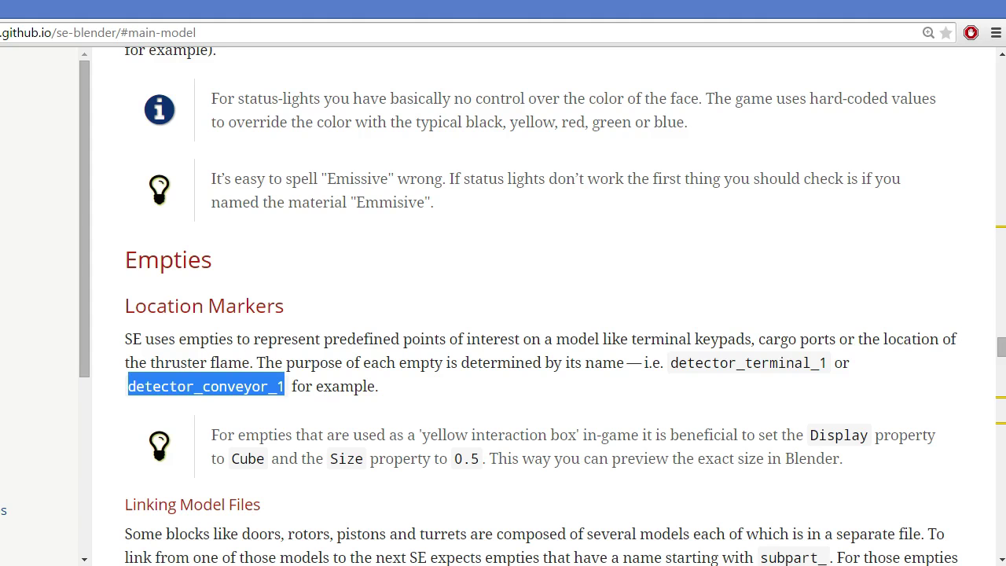
Open the Collision Model section of the se-blender documentation and read about the default collision box and the recommended primitive shapes
{"action": "scroll", "coordinate": [432, 362], "scroll_direction": "up", "scroll_amount": 4}
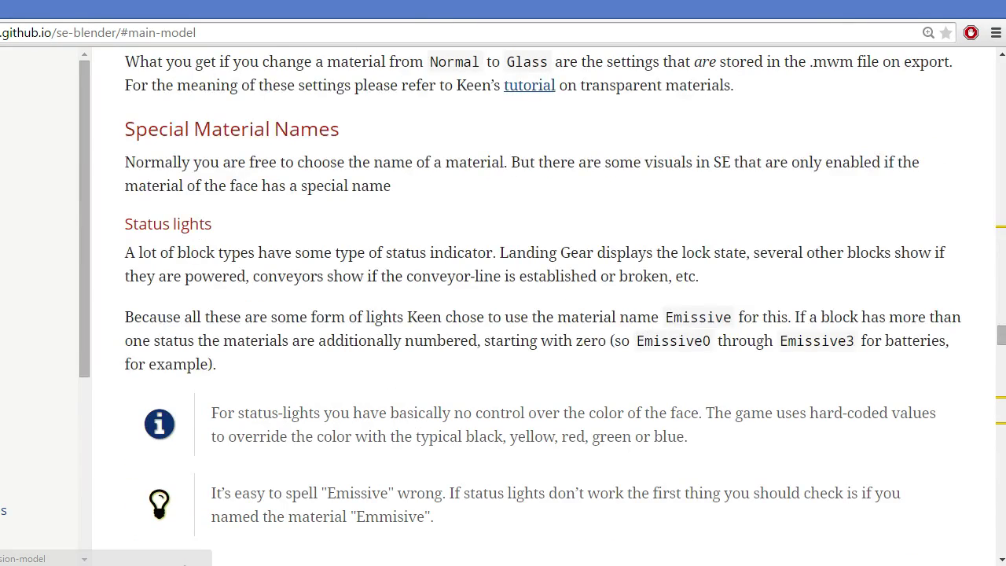
{"action": "left_click", "coordinate": [1, 303]}
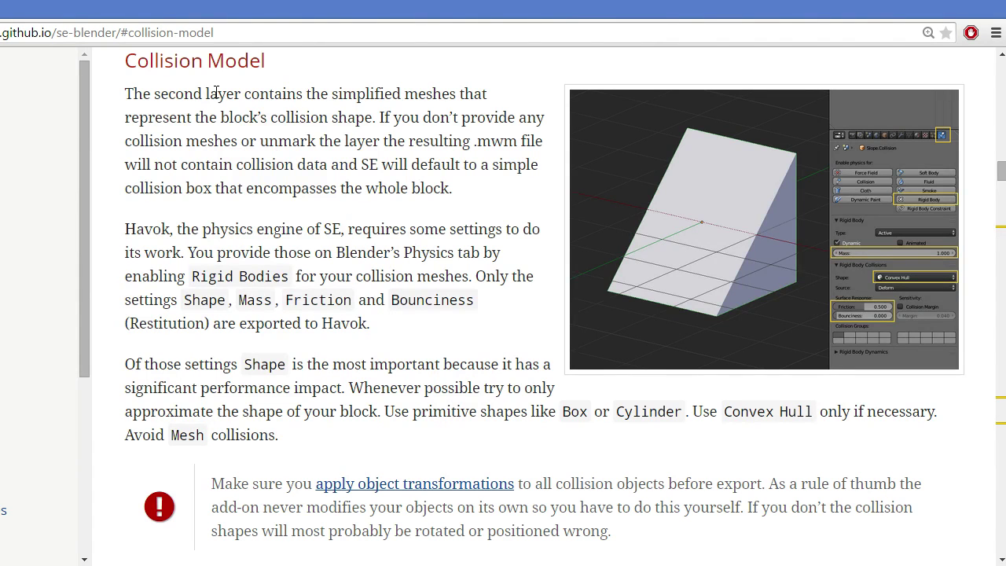
{"action": "left_click_drag", "start_coordinate": [215, 93], "coordinate": [292, 139]}
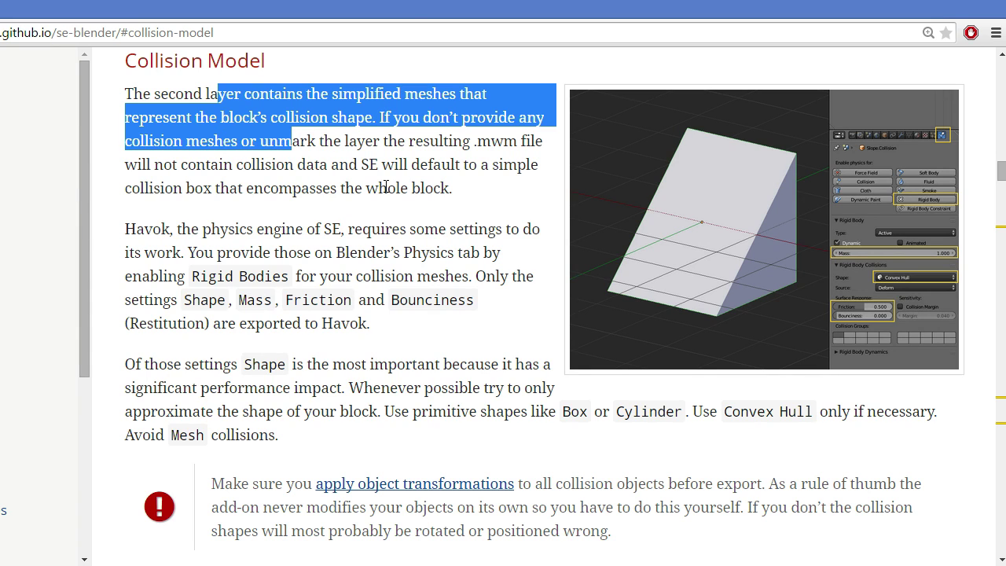
{"action": "mouse_move", "coordinate": [385, 187]}
{"action": "left_mouse_down"}
{"action": "mouse_move", "coordinate": [379, 118]}
{"action": "mouse_move", "coordinate": [404, 167]}
{"action": "mouse_move", "coordinate": [386, 187]}
{"action": "left_mouse_up"}
{"action": "left_click_drag", "start_coordinate": [474, 195], "coordinate": [245, 195]}
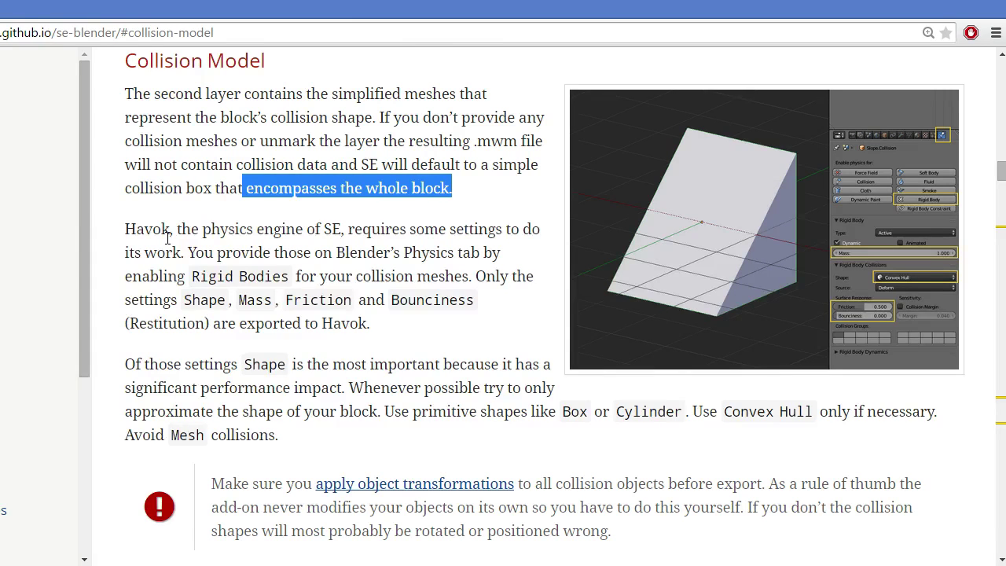
{"action": "scroll", "coordinate": [174, 267], "scroll_direction": "down", "scroll_amount": 1}
{"action": "scroll", "coordinate": [179, 285], "scroll_direction": "up", "scroll_amount": 1}
{"action": "left_click_drag", "start_coordinate": [570, 412], "coordinate": [687, 412]}
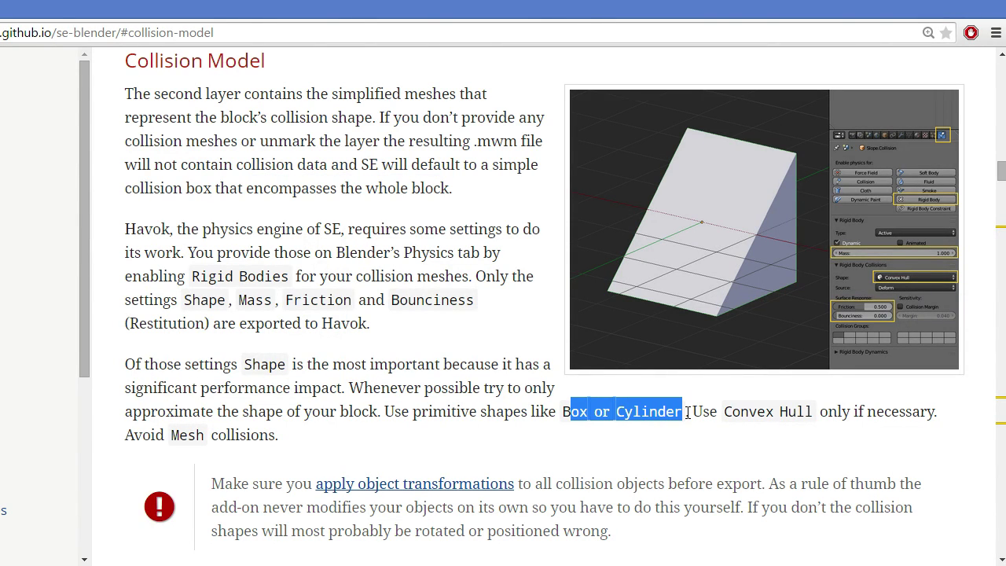
{"action": "left_click", "coordinate": [601, 410]}
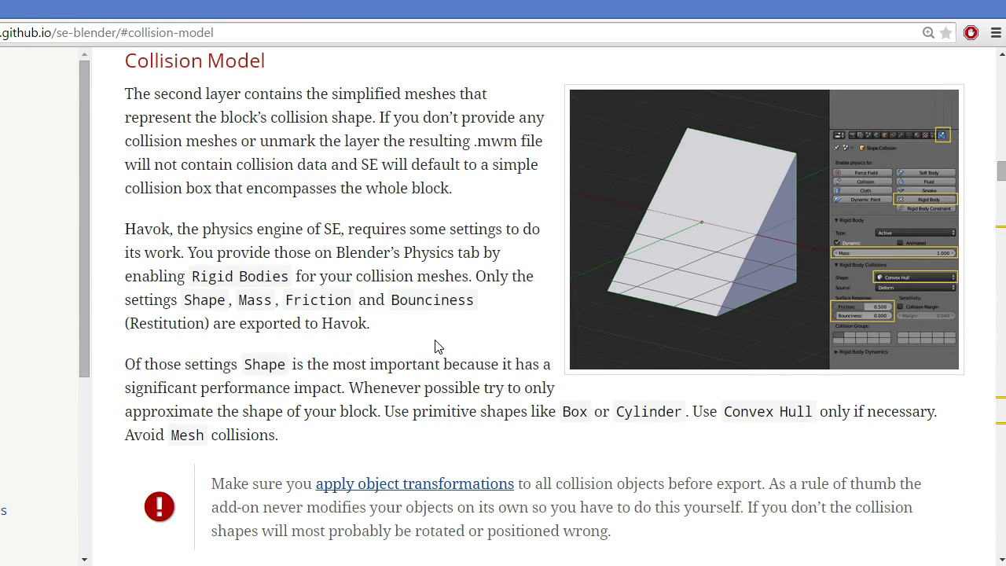
Read the Collision Model notes on applying transformations, the limit on collision shapes per block and Cone shapes
{"action": "scroll", "coordinate": [439, 347], "scroll_direction": "down", "scroll_amount": 1}
{"action": "scroll", "coordinate": [438, 347], "scroll_direction": "down", "scroll_amount": 1}
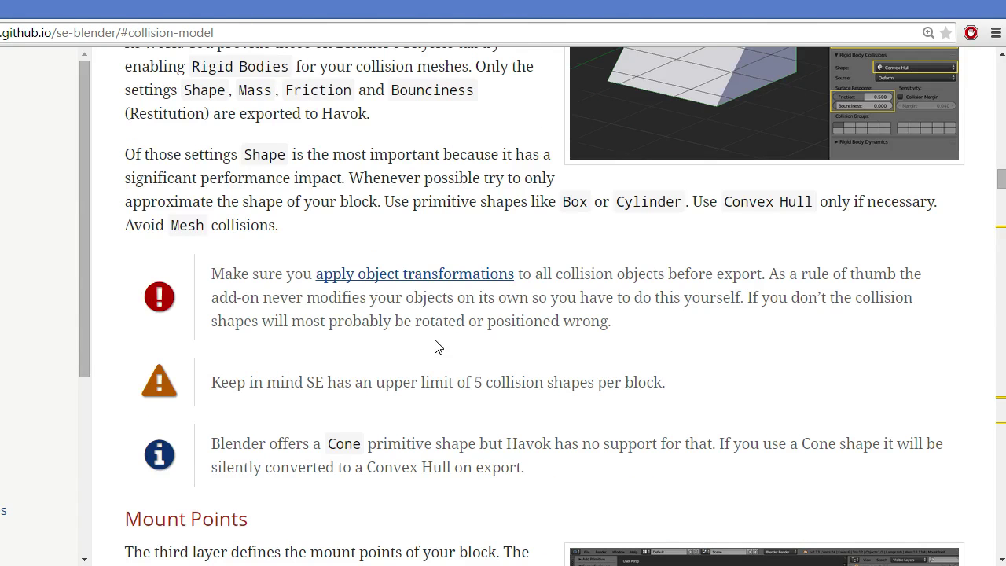
{"action": "left_click_drag", "start_coordinate": [472, 383], "coordinate": [573, 401]}
{"action": "scroll", "coordinate": [569, 397], "scroll_direction": "up", "scroll_amount": 1}
{"action": "scroll", "coordinate": [570, 397], "scroll_direction": "down", "scroll_amount": 1}
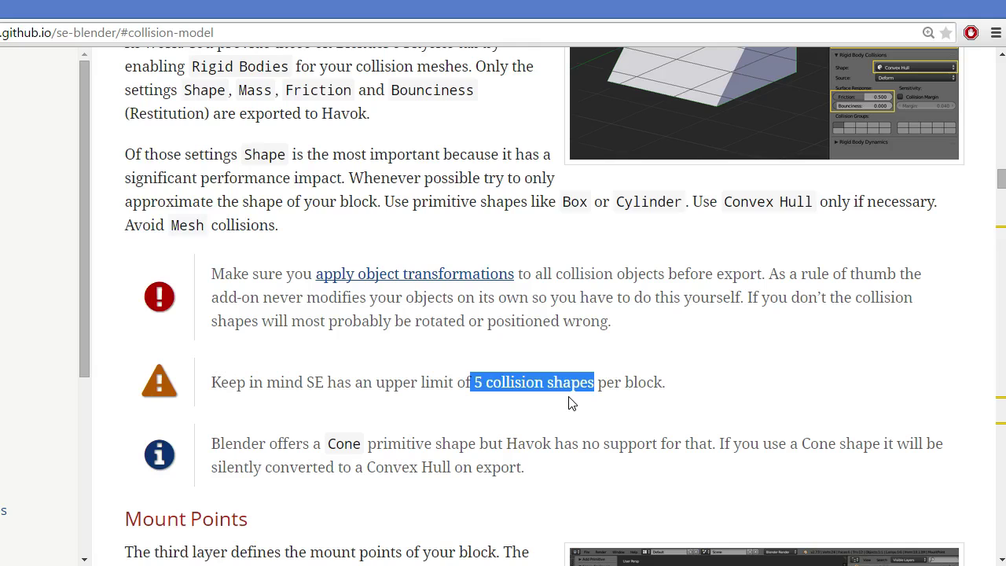
{"action": "scroll", "coordinate": [571, 403], "scroll_direction": "up", "scroll_amount": 3}
{"action": "scroll", "coordinate": [572, 402], "scroll_direction": "down", "scroll_amount": 1}
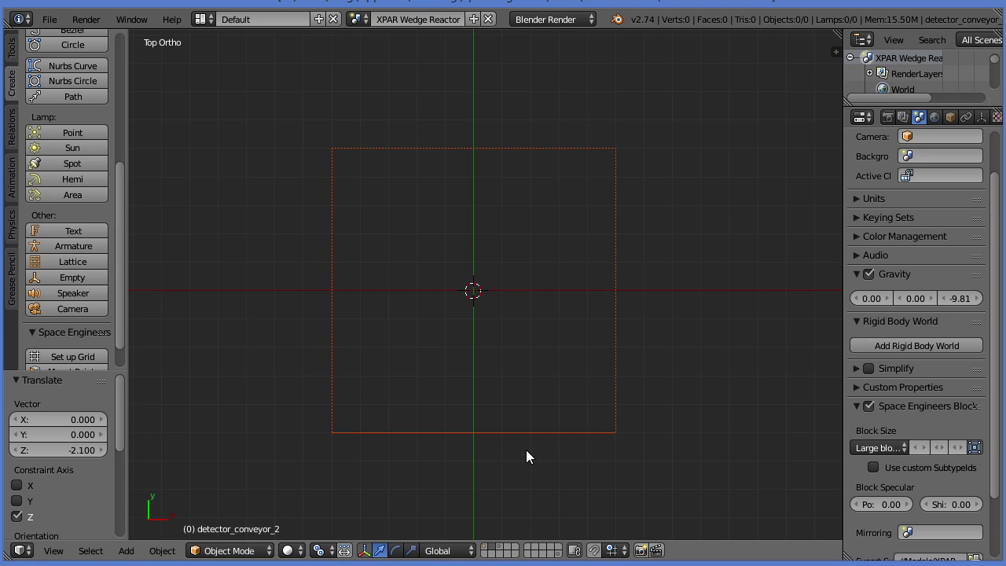
Switch back to Blender and add a cube at the origin on the second layer
{"action": "middle_click_drag", "start_coordinate": [526, 456], "coordinate": [416, 384]}
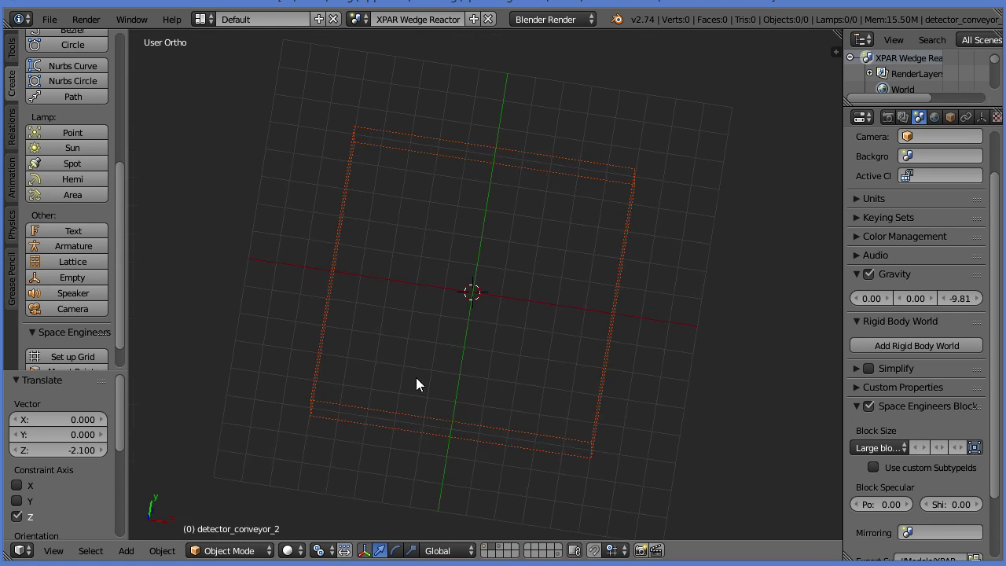
{"action": "left_click", "coordinate": [492, 547]}
{"action": "middle_click_drag", "start_coordinate": [472, 479], "coordinate": [463, 429]}
{"action": "left_click", "coordinate": [494, 548]}
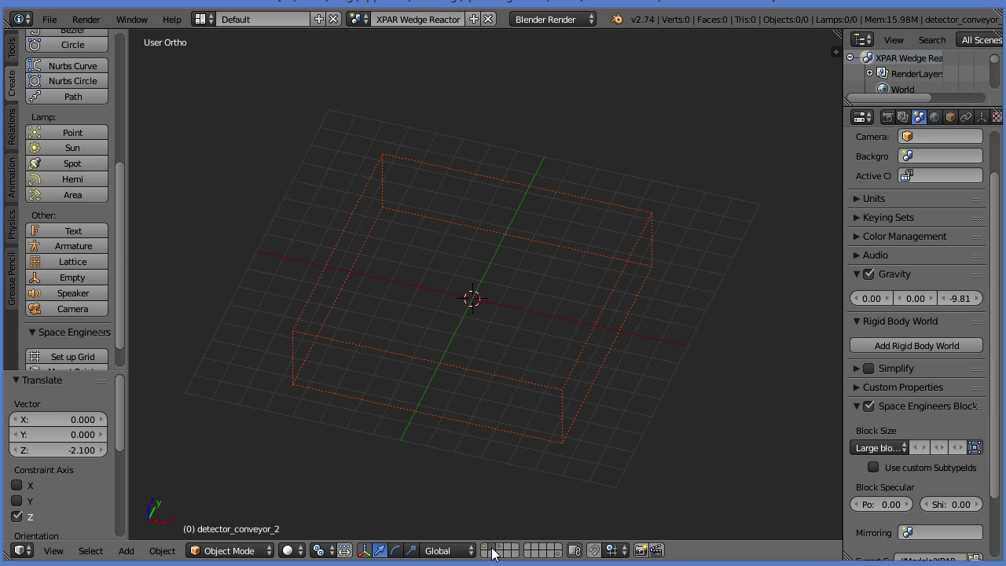
{"action": "middle_click_drag", "start_coordinate": [404, 264], "coordinate": [334, 250]}
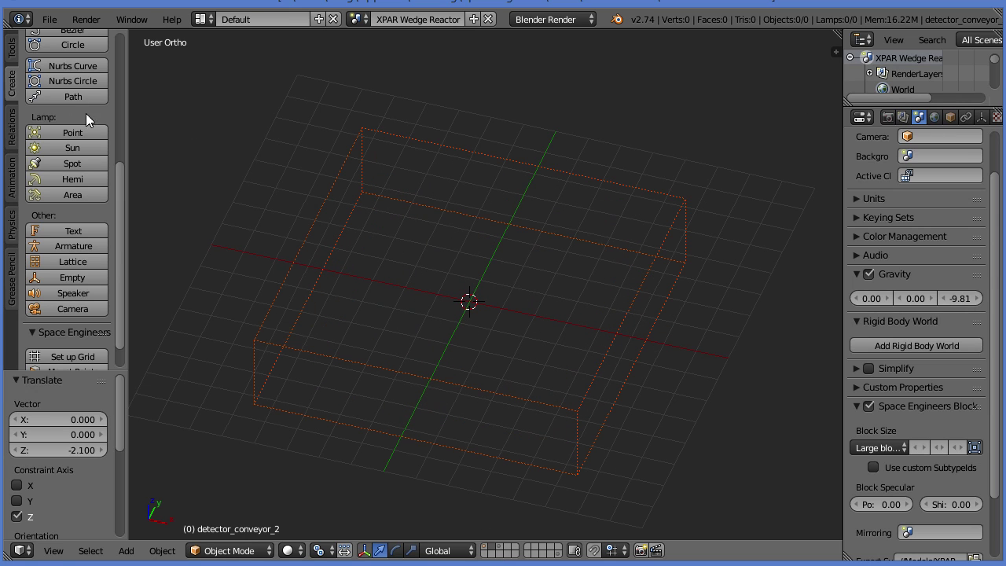
{"action": "scroll", "coordinate": [85, 114], "scroll_direction": "up", "scroll_amount": 7}
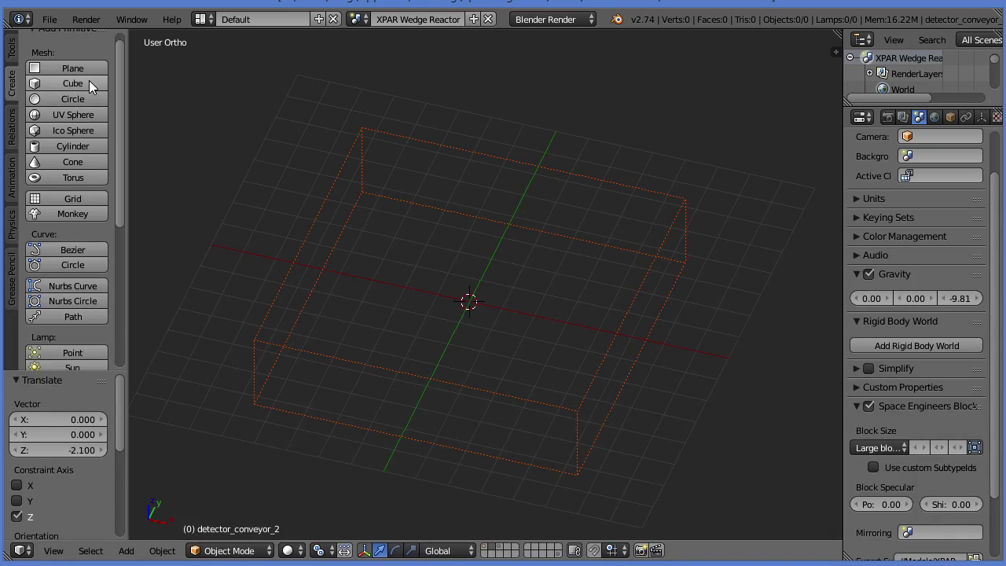
{"action": "left_click", "coordinate": [88, 83]}
{"action": "middle_click_drag", "start_coordinate": [534, 426], "coordinate": [514, 442]}
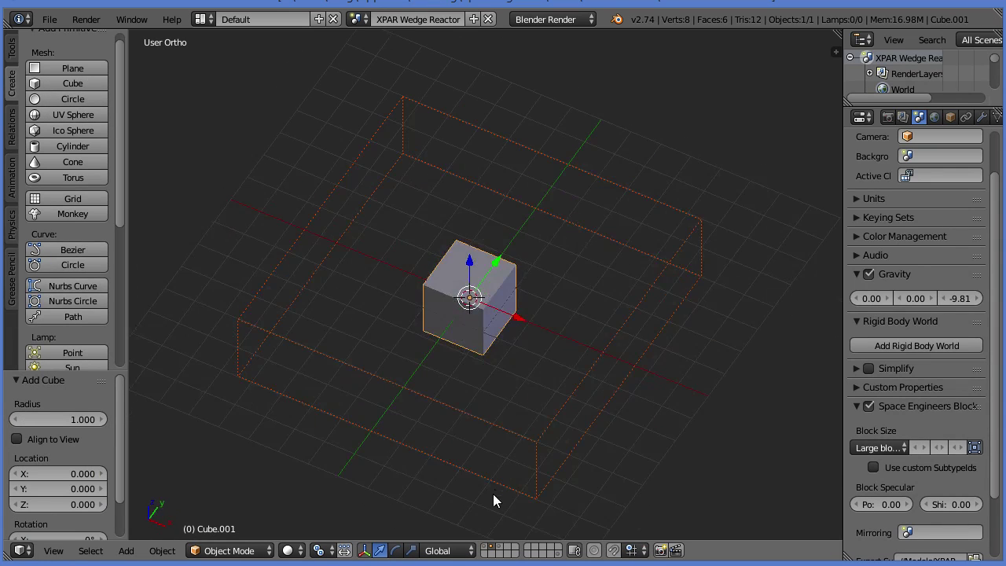
Show the reactor model's first layer together with the new cube in a front view
{"action": "left_click", "coordinate": [490, 547], "text": "shift"}
{"action": "middle_click_drag", "start_coordinate": [475, 471], "coordinate": [503, 367]}
{"action": "key", "text": "KP_1"}
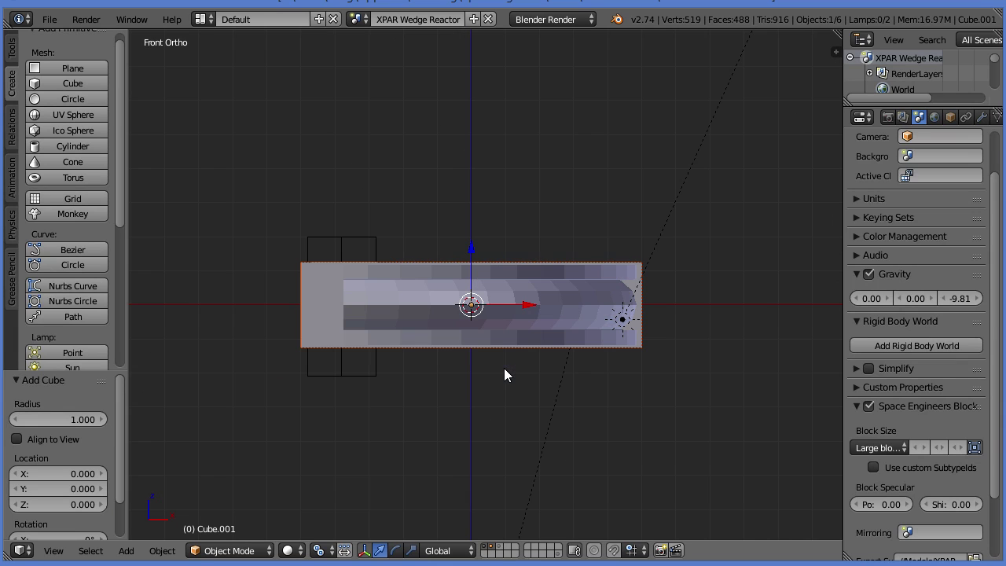
{"action": "key", "text": "s"}
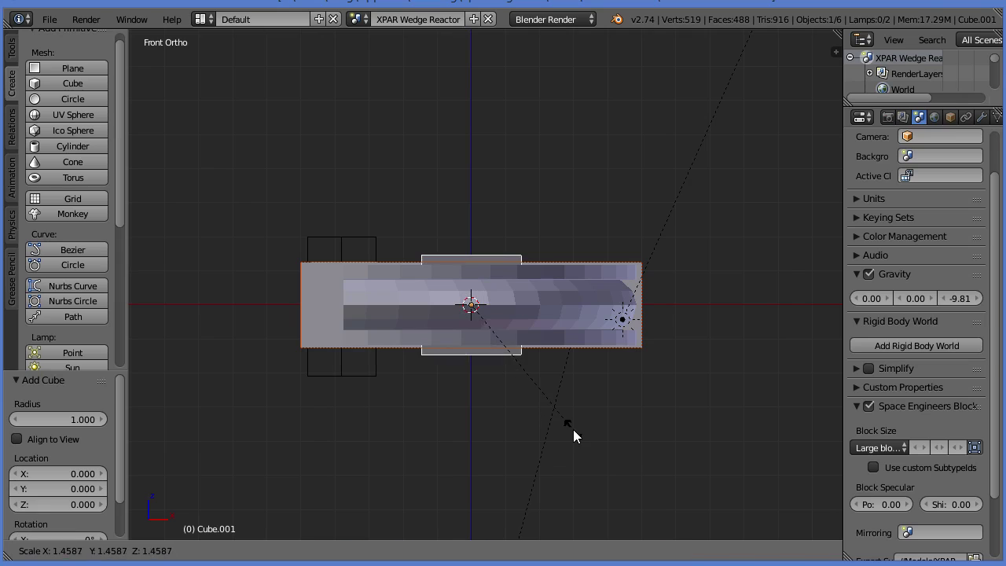
{"action": "left_click", "coordinate": [561, 408]}
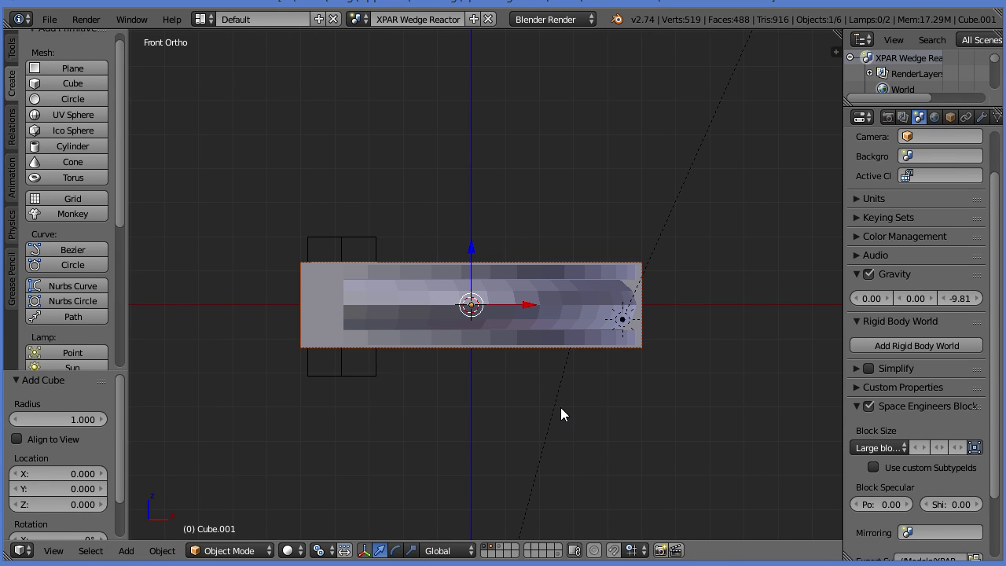
{"action": "type", "text": "s2.5"}
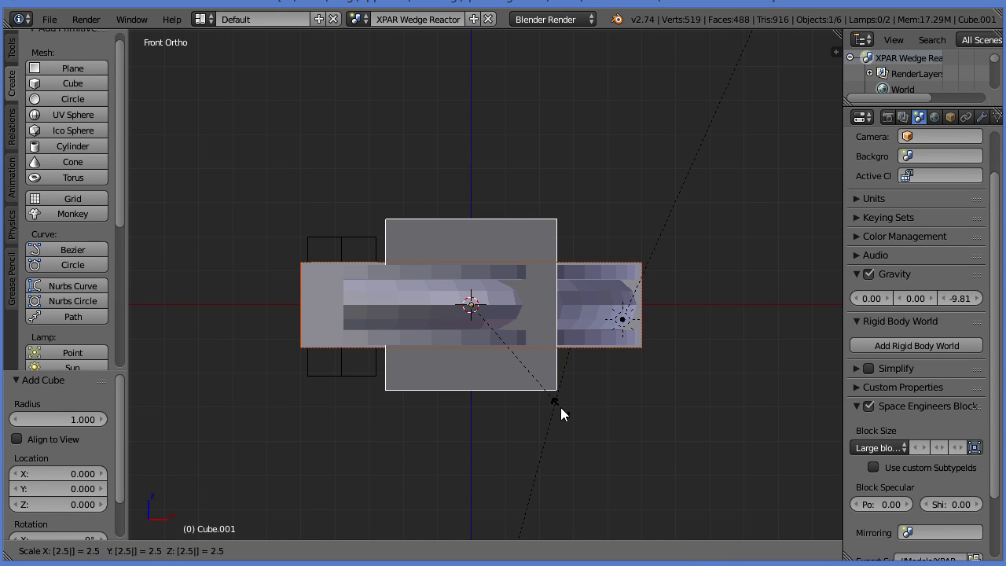
{"action": "key", "text": "Return"}
Scale the collision cube uniformly by 1.25
{"action": "middle_click_drag", "start_coordinate": [560, 407], "coordinate": [520, 451]}
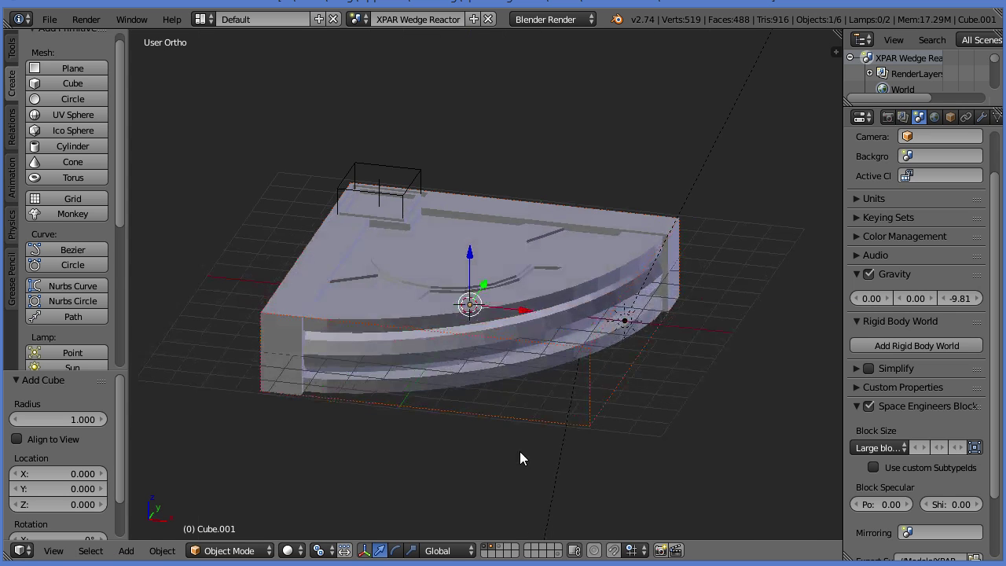
{"action": "type", "text": "s1.25"}
{"action": "key", "text": "Return"}
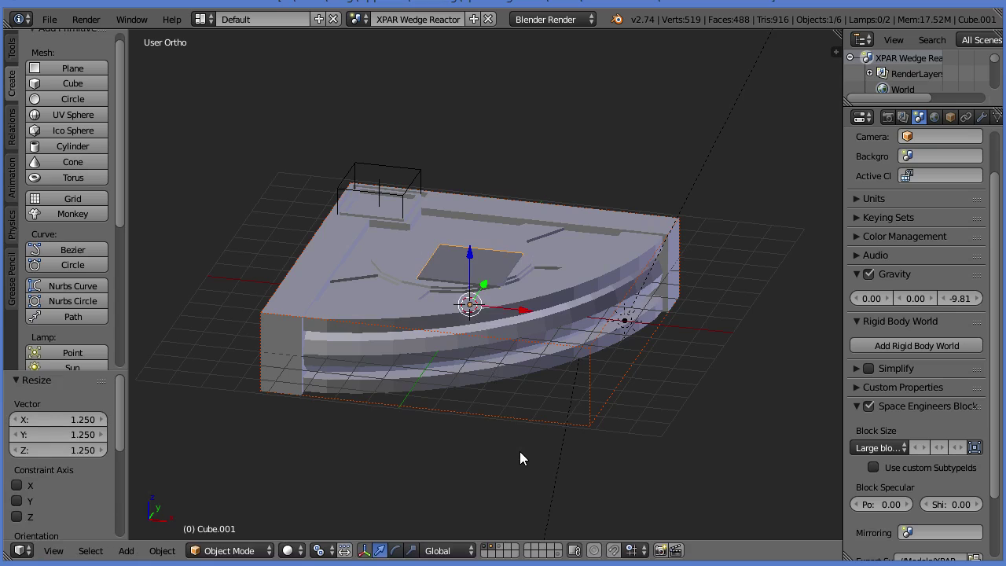
Move the collision cube -3 along X and 3 along Y towards the reactor's corner
{"action": "middle_click_drag", "start_coordinate": [554, 348], "coordinate": [586, 379]}
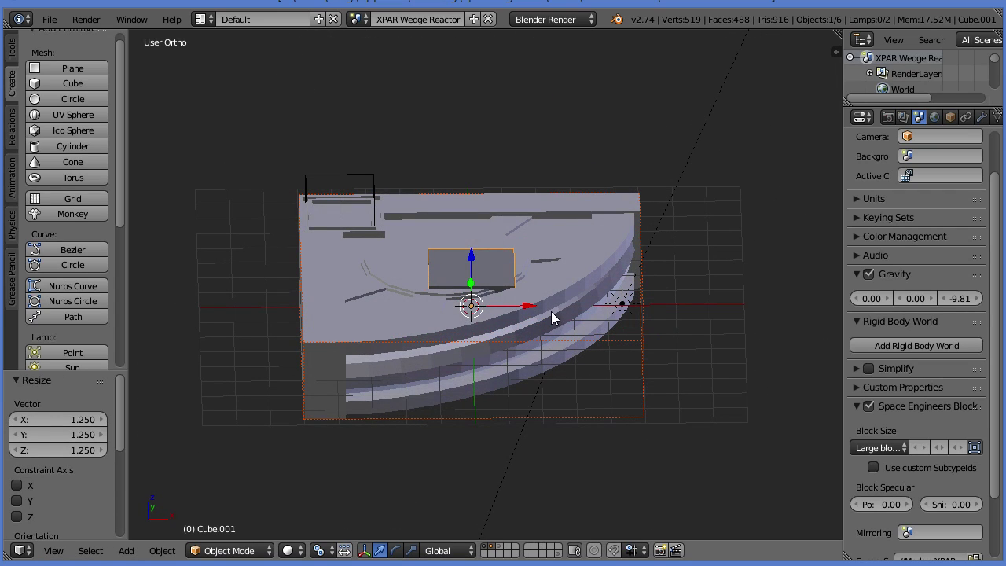
{"action": "left_click_drag", "start_coordinate": [531, 305], "coordinate": [416, 290], "text": "ctrl"}
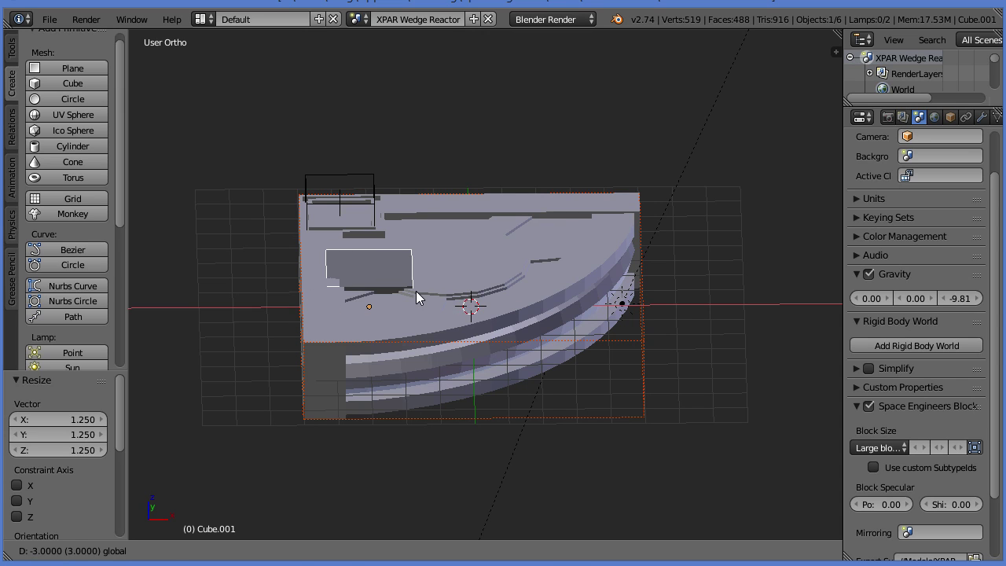
{"action": "left_click", "coordinate": [415, 291]}
{"action": "middle_click_drag", "start_coordinate": [416, 290], "coordinate": [482, 395]}
{"action": "key", "text": "g"}
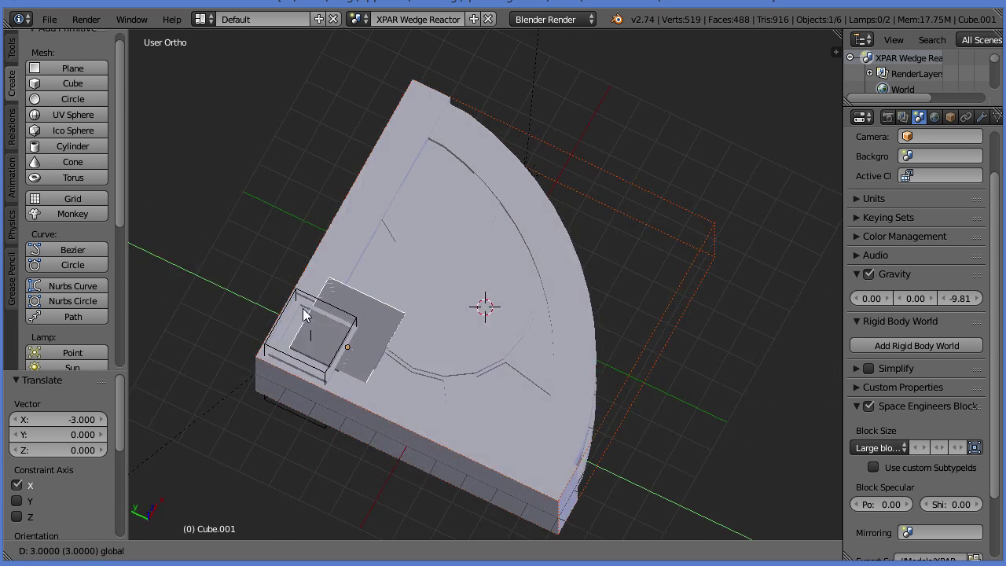
{"action": "left_click", "coordinate": [288, 300]}
{"action": "scroll", "coordinate": [288, 301], "scroll_direction": "up", "scroll_amount": 1, "text": "ctrl"}
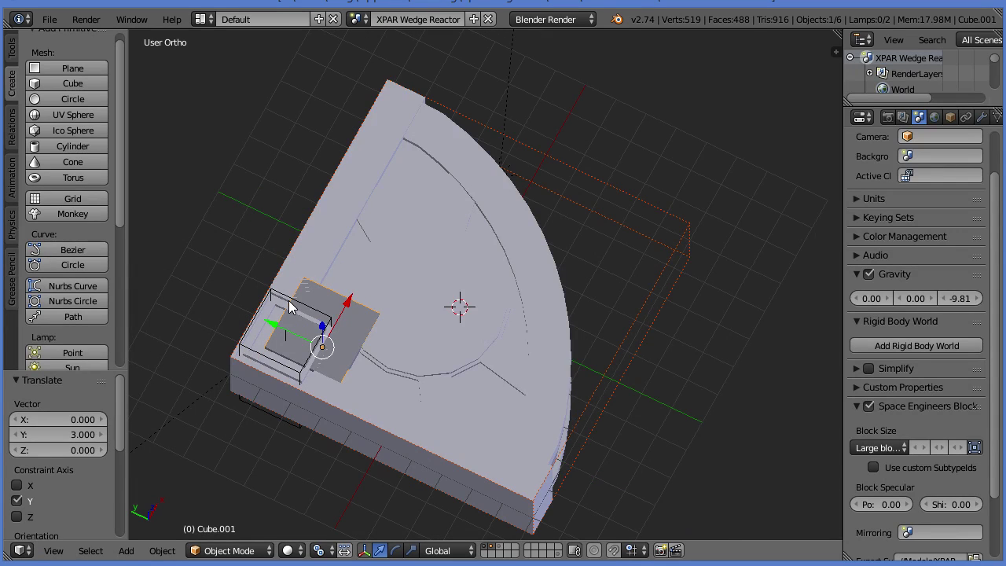
{"action": "key", "text": "s"}
{"action": "key", "text": "x"}
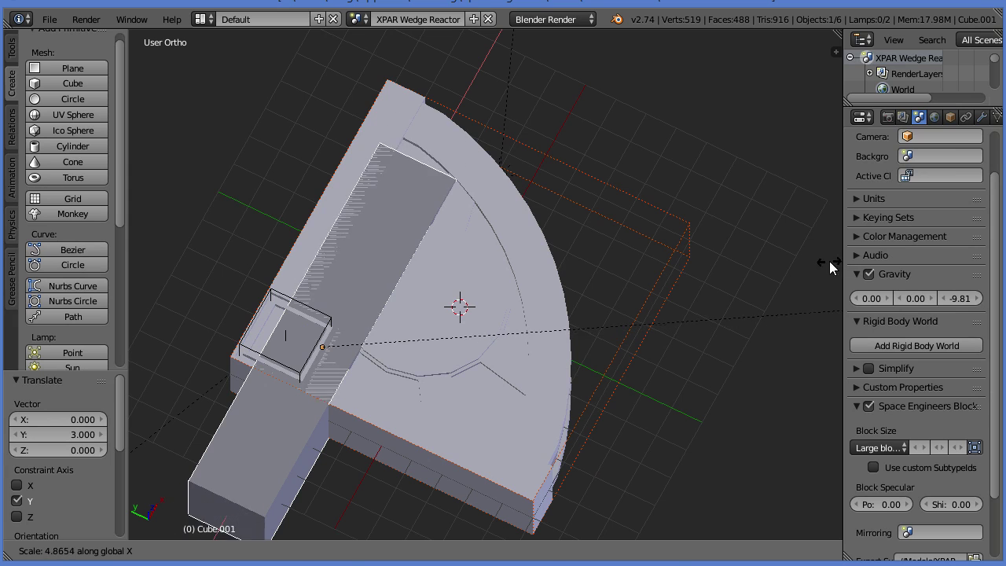
{"action": "right_click", "coordinate": [622, 276]}
In a top view, move the collision cube 3 along X to centre it on the reactor's width
{"action": "middle_click_drag", "start_coordinate": [327, 365], "coordinate": [336, 437]}
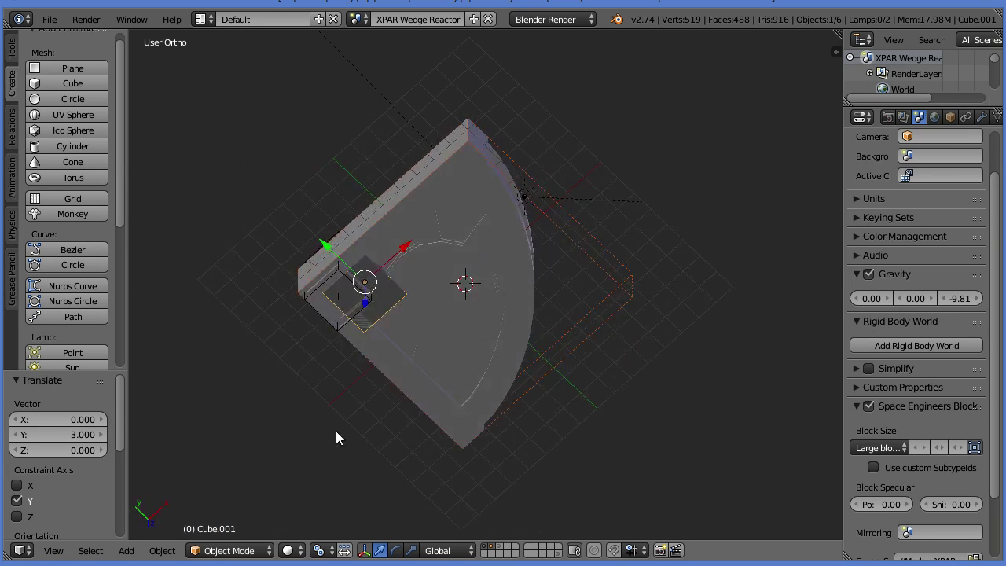
{"action": "middle_click_drag", "start_coordinate": [410, 282], "coordinate": [326, 227]}
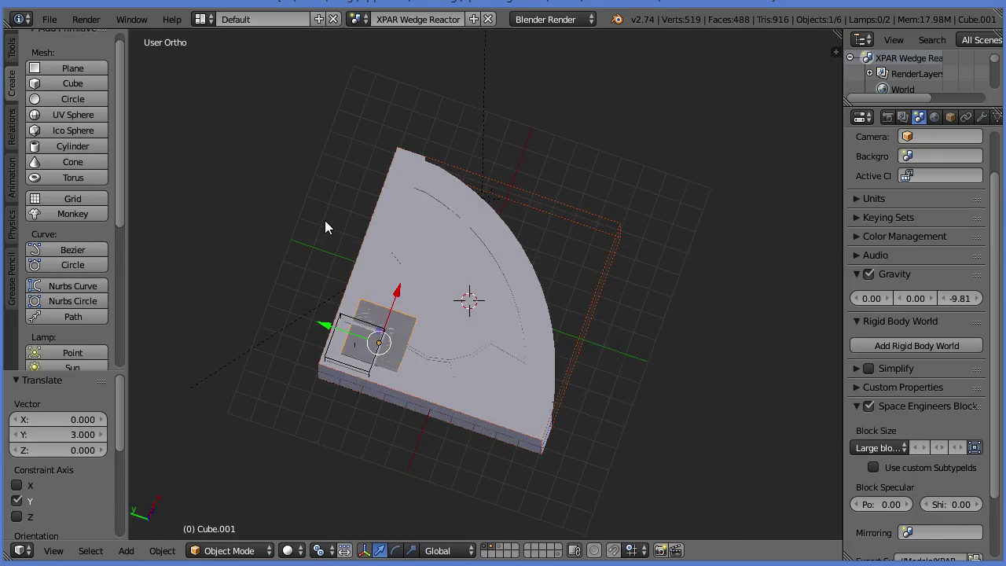
{"action": "key", "text": "KP_7"}
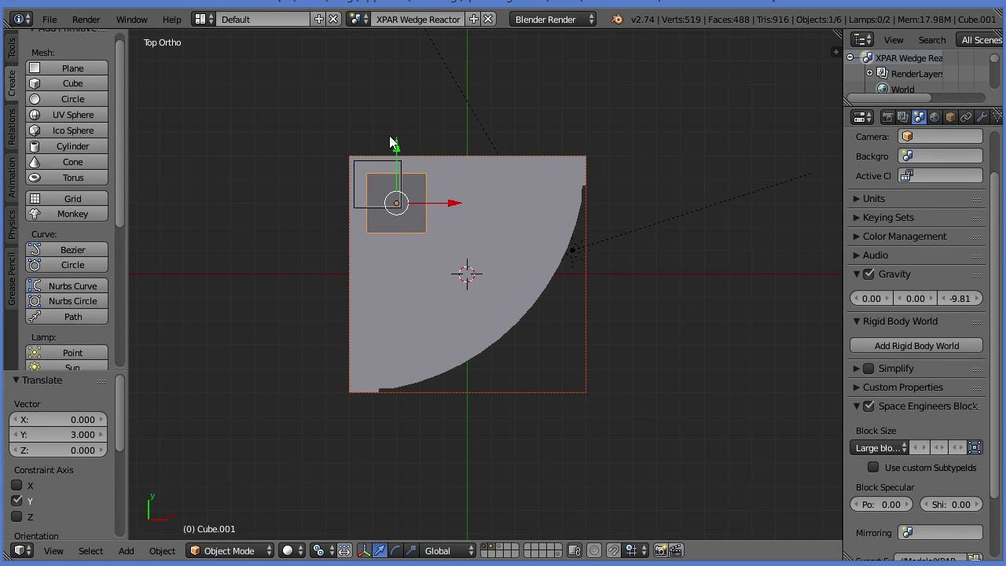
{"action": "left_click_drag", "start_coordinate": [450, 203], "coordinate": [522, 204]}
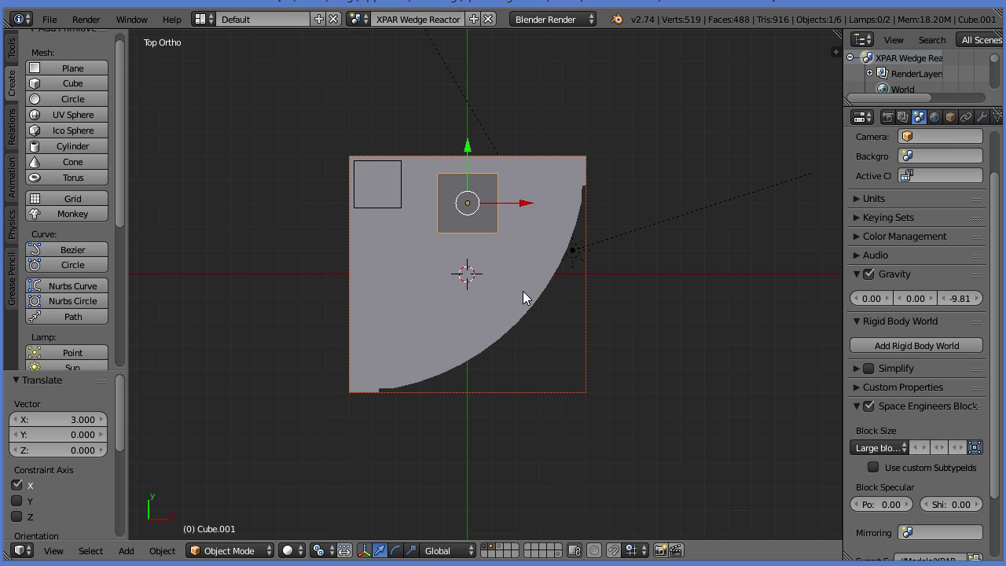
Scale the collision cube by 4 along X and by 1.6 along Y to cover the reactor's back strip
{"action": "left_click", "coordinate": [468, 149]}
{"action": "key", "text": "s"}
{"action": "key", "text": "x"}
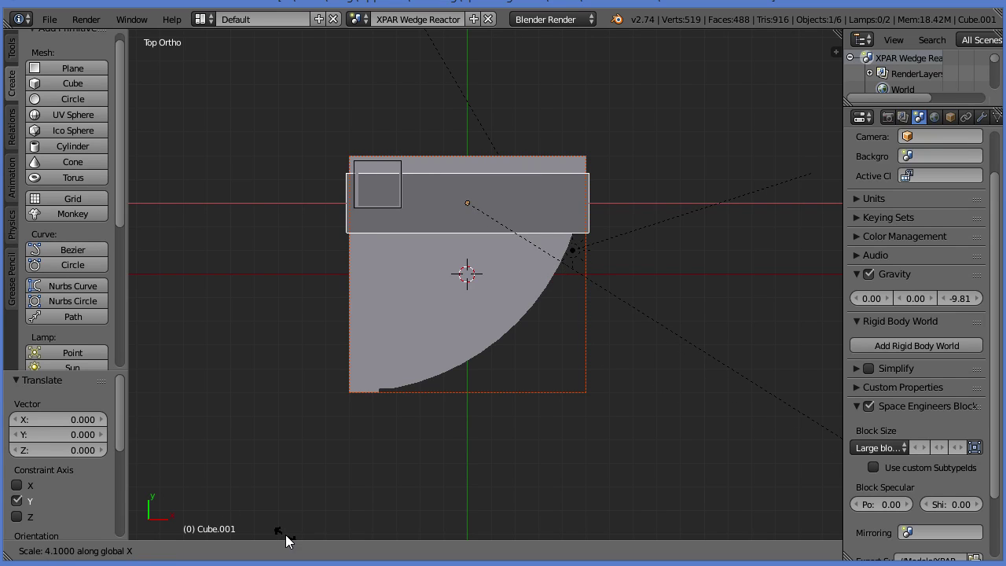
{"action": "key", "text": "Return"}
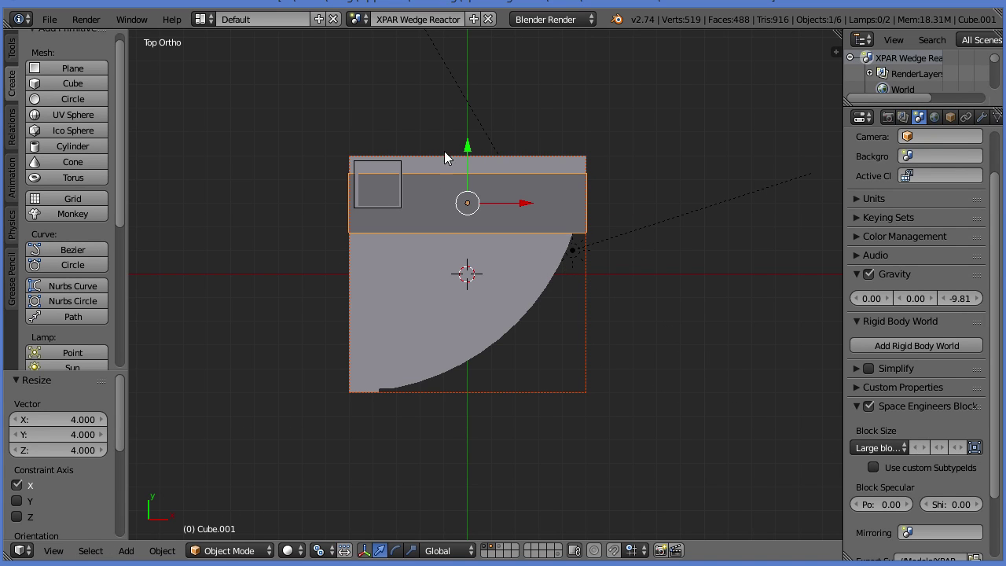
{"action": "left_click", "coordinate": [468, 149]}
{"action": "key", "text": "s"}
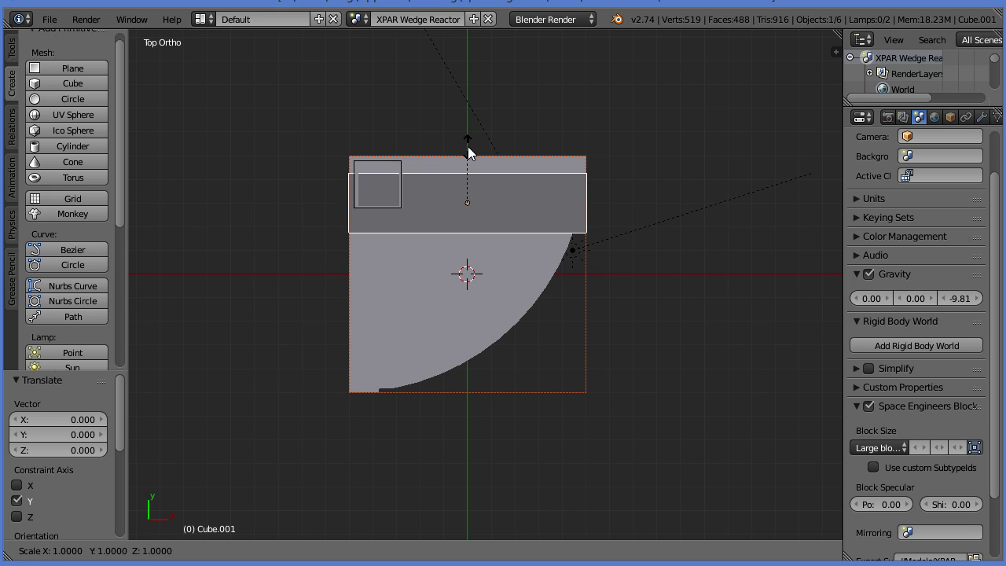
{"action": "key", "text": "y"}
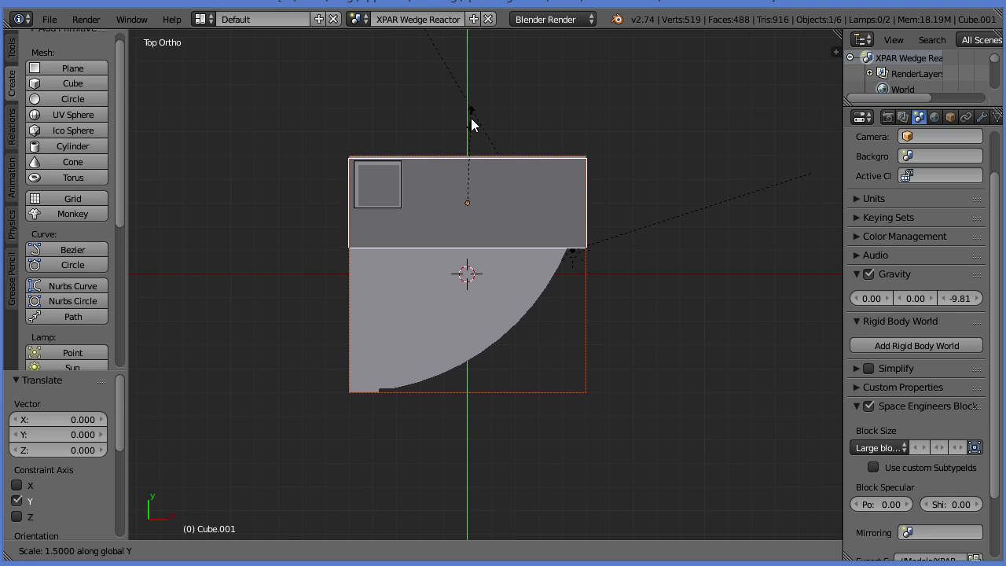
{"action": "type", "text": "1.6"}
{"action": "key", "text": "Return"}
Duplicate the collision box in place and rotate the copy 90° in the top view
{"action": "key", "text": "shift+d"}
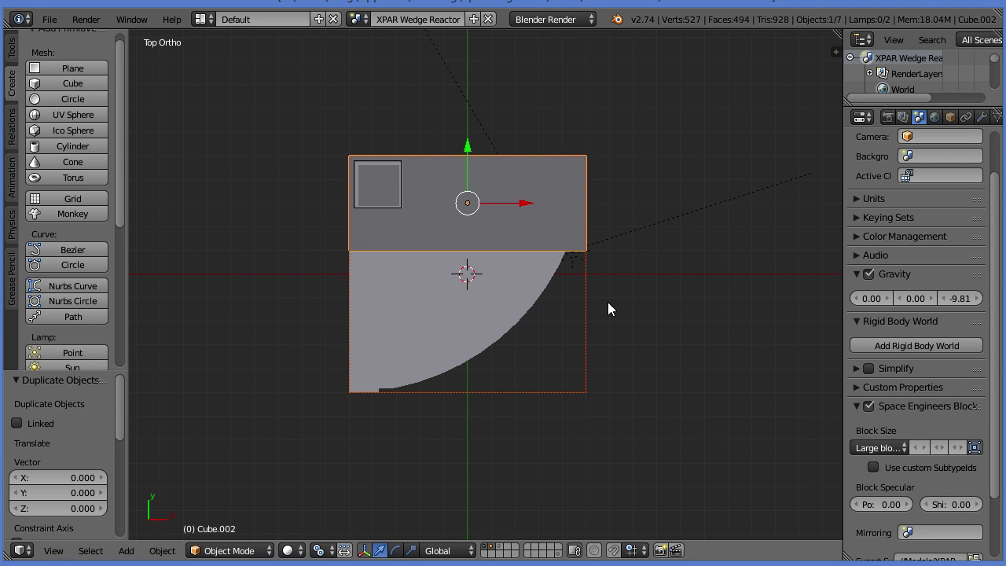
{"action": "type", "text": "r90"}
{"action": "key", "text": "Return"}
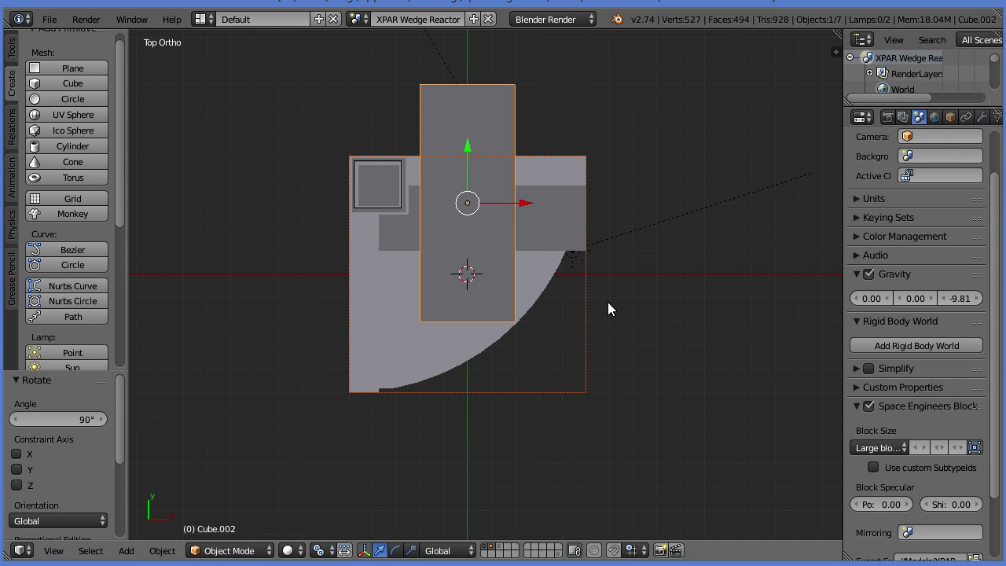
Move the rotated copy -3 along Y and -3 along X to cover the reactor's other straight side
{"action": "type", "text": "g"}
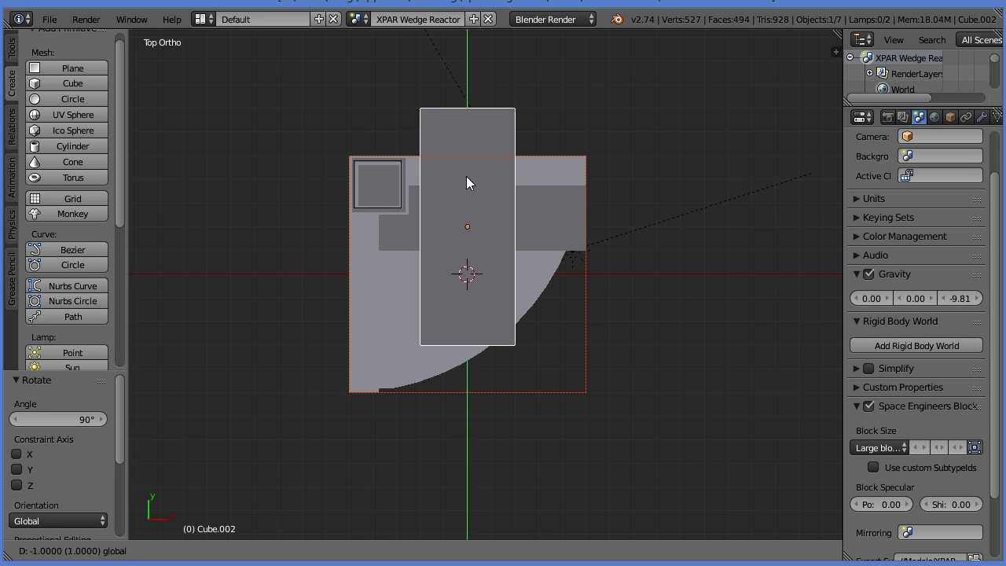
{"action": "type", "text": "y-3"}
{"action": "key", "text": "Return"}
{"action": "type", "text": "gx-3"}
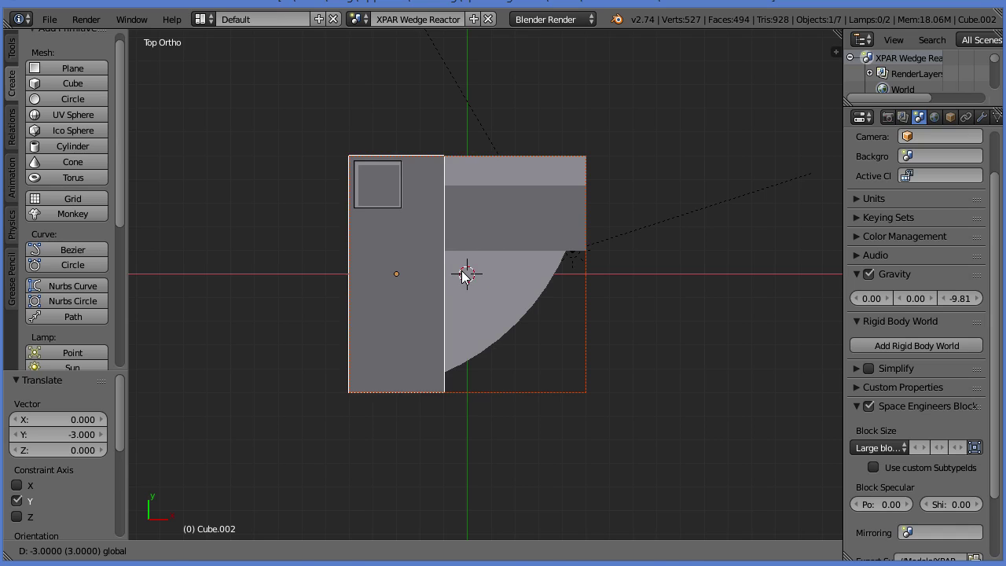
{"action": "key", "text": "Return"}
Duplicate the second collision box and leave the copy in the same place
{"action": "middle_click_drag", "start_coordinate": [480, 346], "coordinate": [436, 321]}
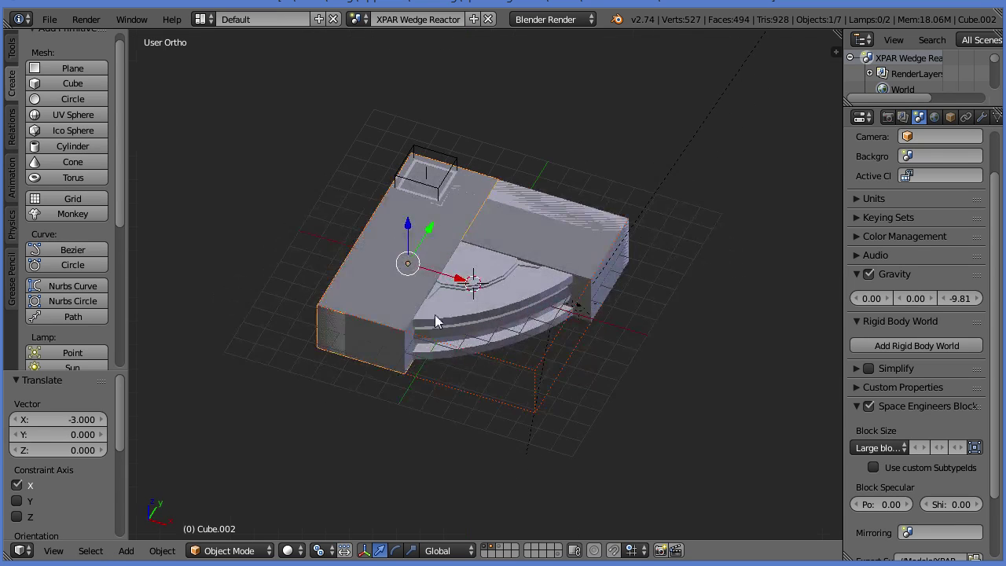
{"action": "key", "text": "shift+d"}
{"action": "right_click", "coordinate": [488, 346]}
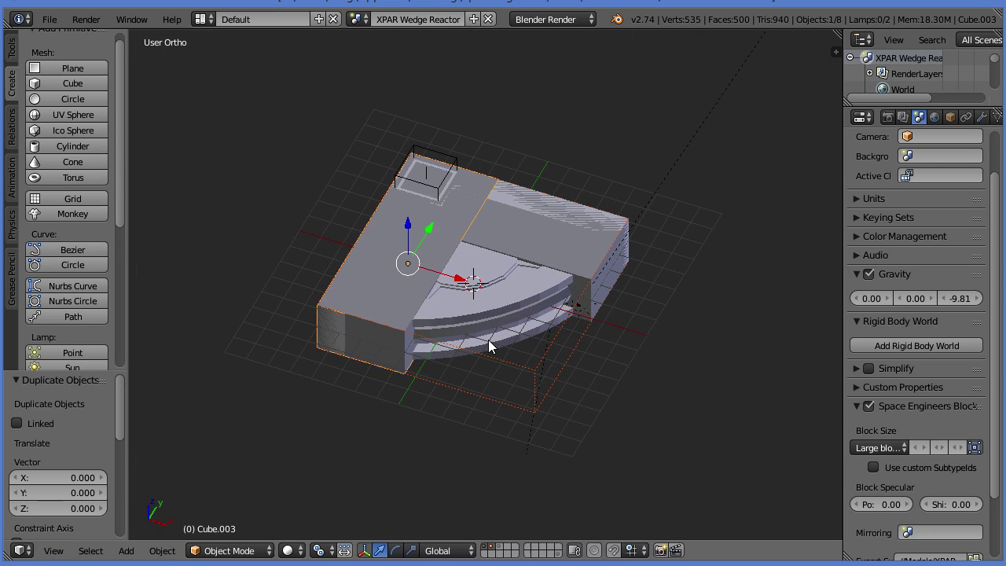
Try rotating the new copy 45° about the Z axis, and undo the rotation
{"action": "type", "text": "rz45"}
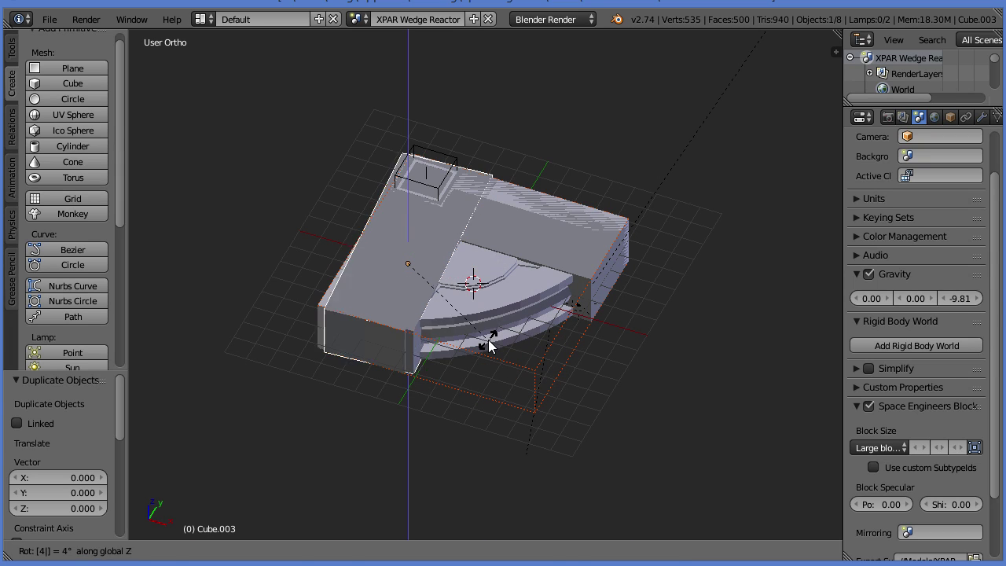
{"action": "key", "text": "Return"}
{"action": "key", "text": "ctrl+z"}
{"action": "key", "text": "s"}
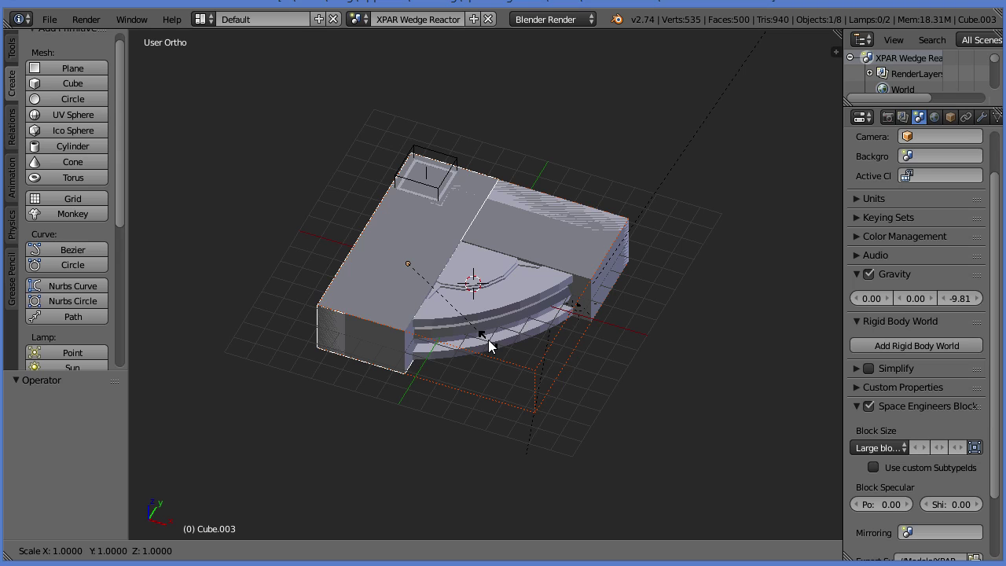
{"action": "key", "text": "Escape"}
Rotate the new copy -45° about the Z axis and move it 3 along X
{"action": "type", "text": "rz"}
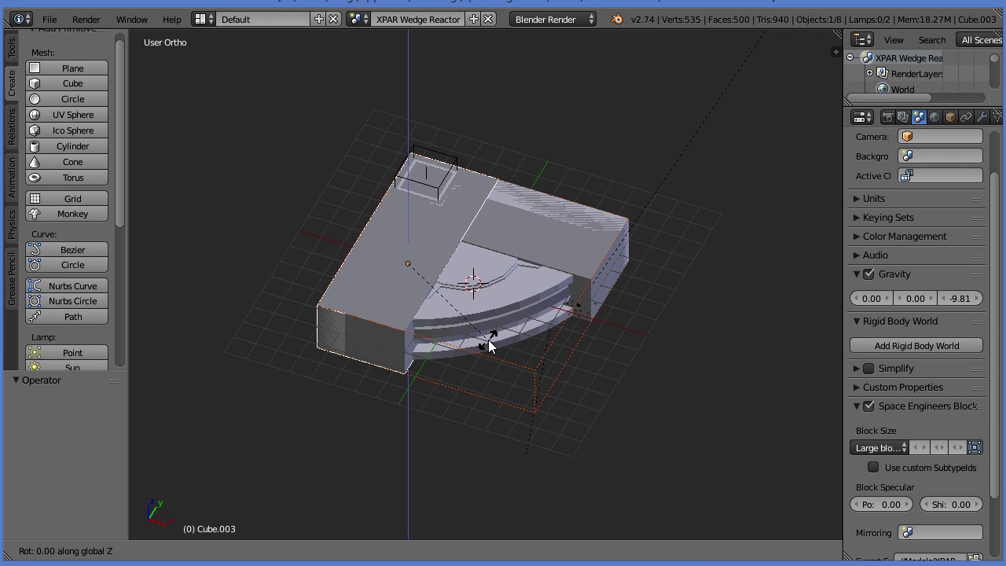
{"action": "type", "text": "-45"}
{"action": "key", "text": "Return"}
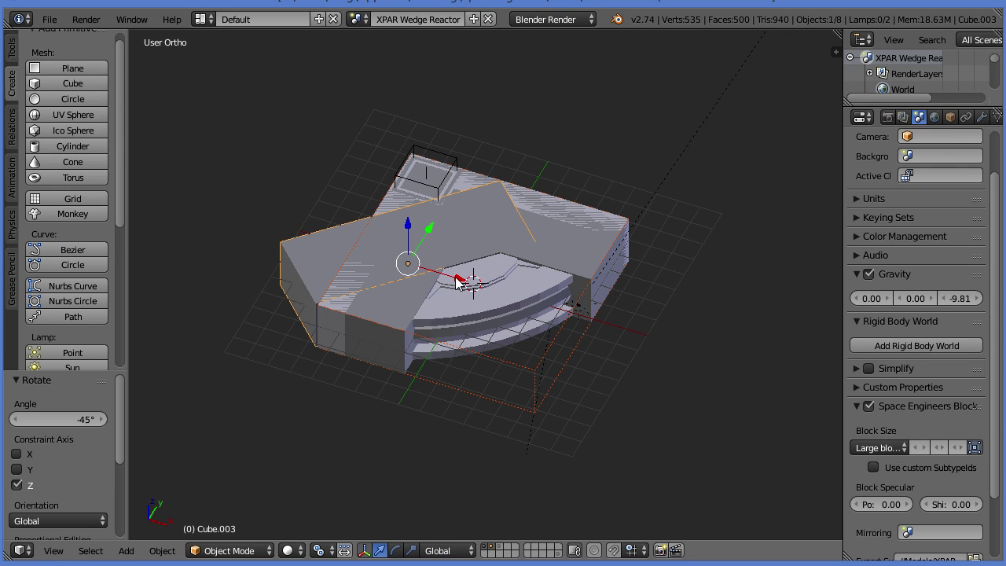
{"action": "type", "text": "gx2"}
{"action": "key", "text": "BackSpace"}
{"action": "type", "text": "3"}
{"action": "key", "text": "Return"}
Move the diagonal collision box -1 along Y and 1 along X towards the reactor's curved side
{"action": "middle_click_drag", "start_coordinate": [428, 379], "coordinate": [537, 407]}
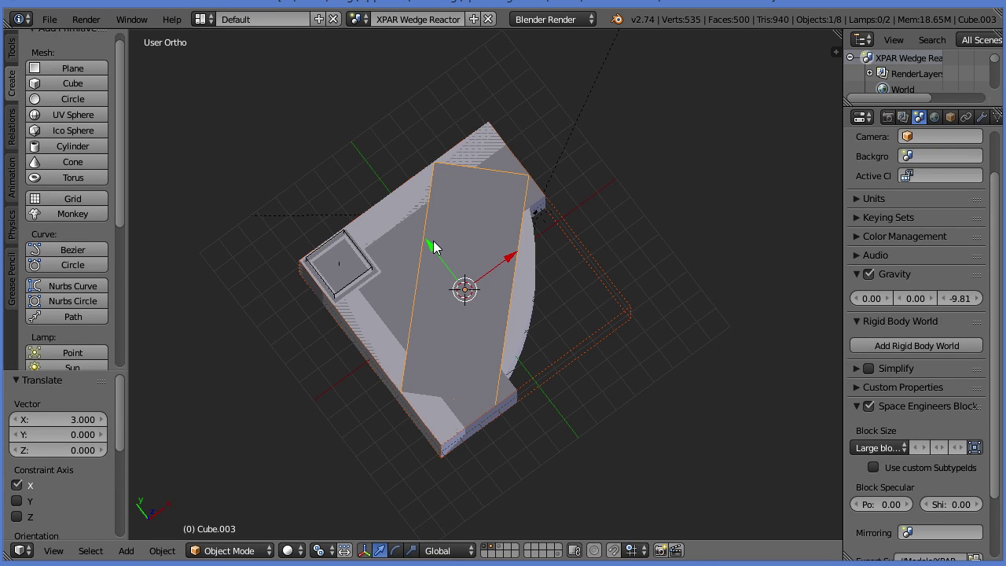
{"action": "type", "text": "gy-1"}
{"action": "key", "text": "Return"}
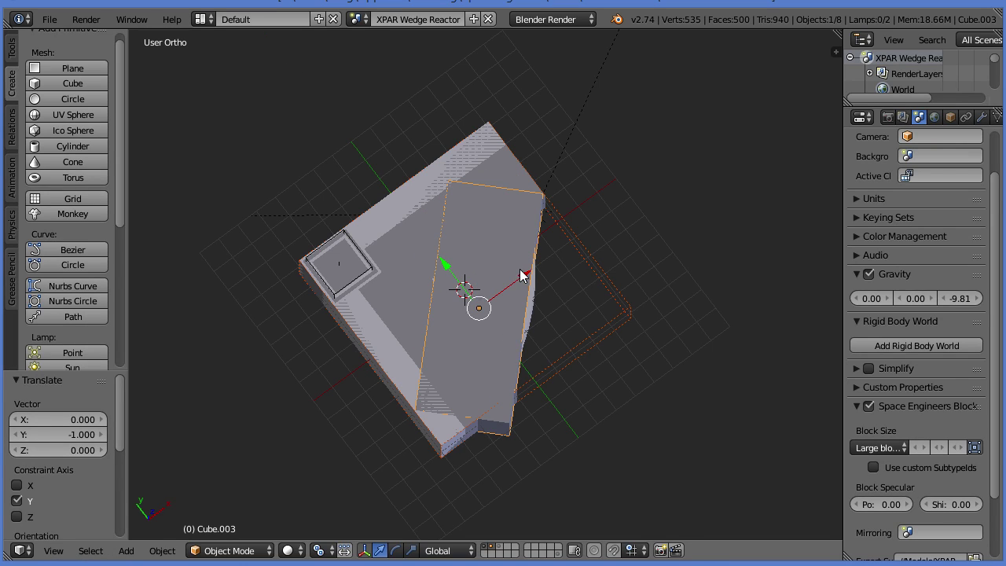
{"action": "type", "text": "gx1"}
{"action": "key", "text": "Return"}
Move the diagonal collision box 1 along Y
{"action": "middle_click_drag", "start_coordinate": [558, 261], "coordinate": [539, 325]}
{"action": "middle_click_drag", "start_coordinate": [588, 303], "coordinate": [540, 401]}
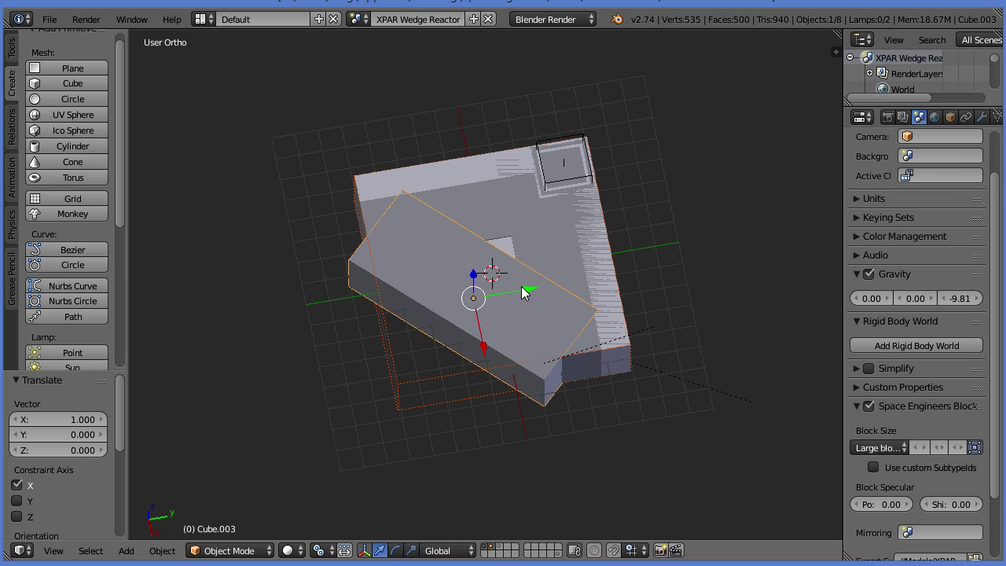
{"action": "left_click_drag", "start_coordinate": [523, 291], "coordinate": [523, 336]}
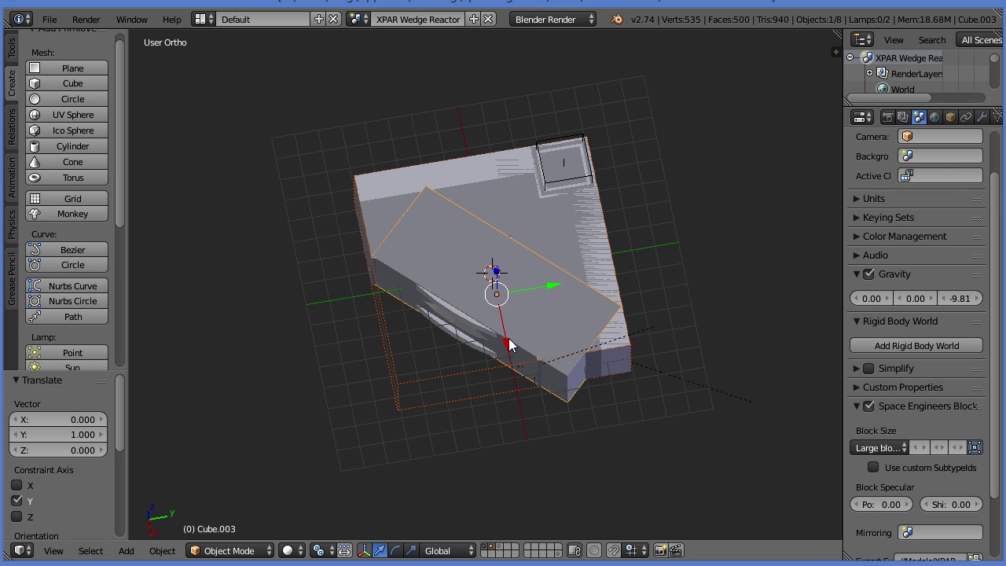
{"action": "left_click", "coordinate": [510, 344]}
{"action": "key", "text": "s"}
{"action": "key", "text": "x"}
{"action": "key", "text": "Escape"}
{"action": "middle_click_drag", "start_coordinate": [563, 434], "coordinate": [579, 308]}
Enter Edit Mode on the diagonal box and try scaling its mesh along the X axis
{"action": "key", "text": "Tab"}
{"action": "key", "text": "s"}
{"action": "key", "text": "x"}
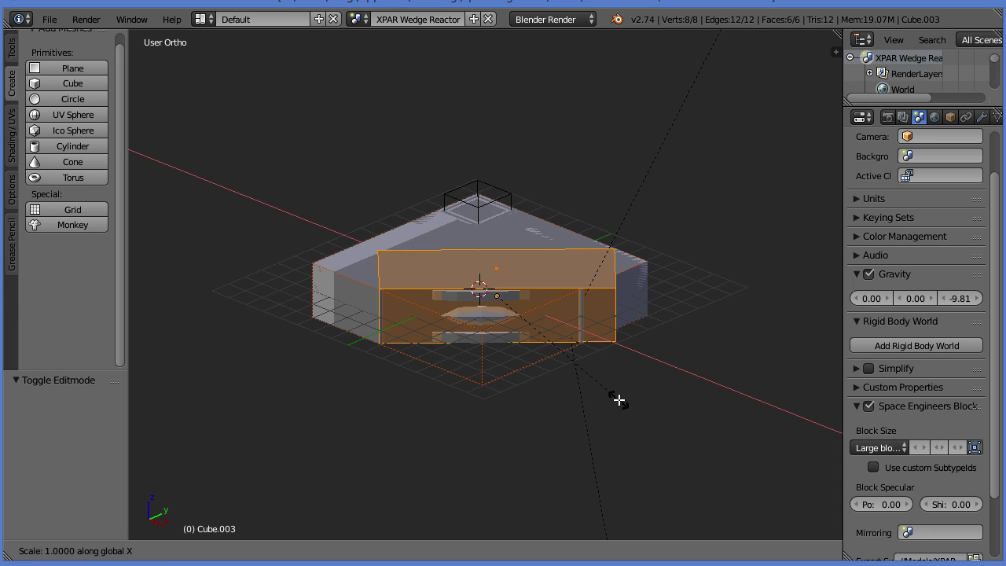
{"action": "key", "text": "Escape"}
Move the diagonal box's protruding end face -1 along Y and about -1 along X, and return to Object Mode
{"action": "middle_click_drag", "start_coordinate": [597, 379], "coordinate": [582, 416]}
{"action": "right_click", "coordinate": [607, 375]}
{"action": "right_click", "coordinate": [613, 313]}
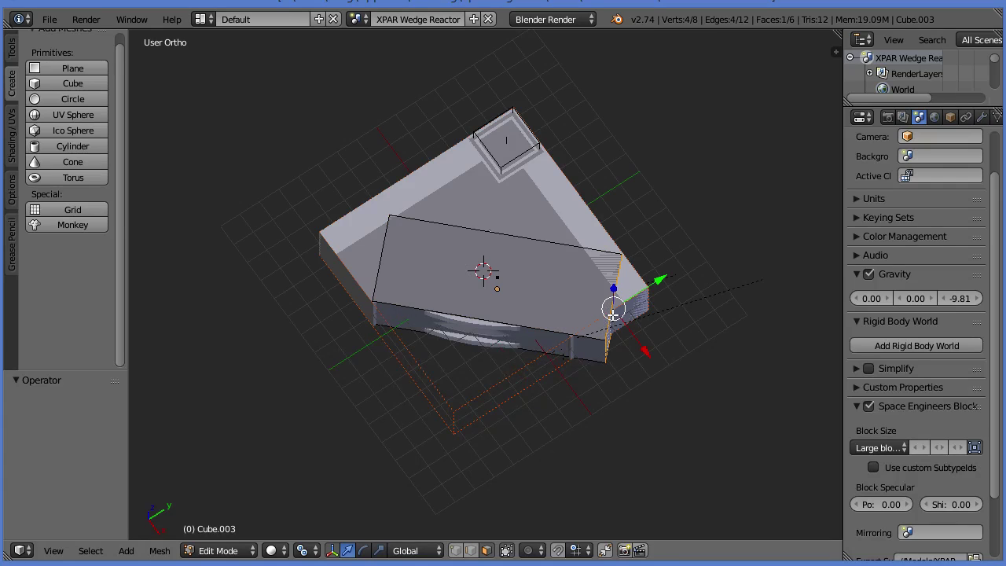
{"action": "left_click_drag", "start_coordinate": [658, 285], "coordinate": [642, 300]}
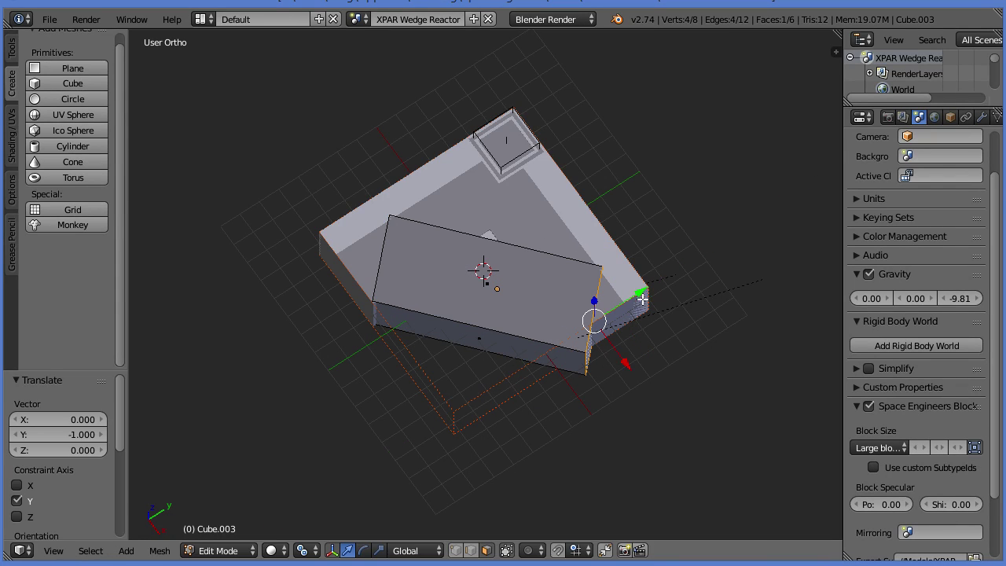
{"action": "left_click_drag", "start_coordinate": [624, 365], "coordinate": [613, 341]}
{"action": "key", "text": "Tab"}
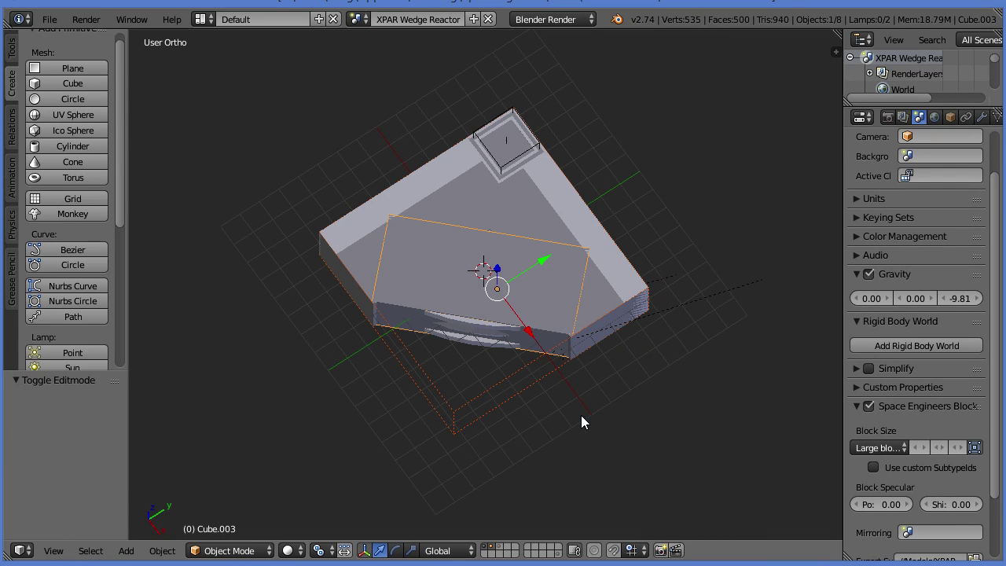
Select all three collision boxes together and widen the properties editor to reveal its physics settings
{"action": "middle_click_drag", "start_coordinate": [580, 415], "coordinate": [538, 346]}
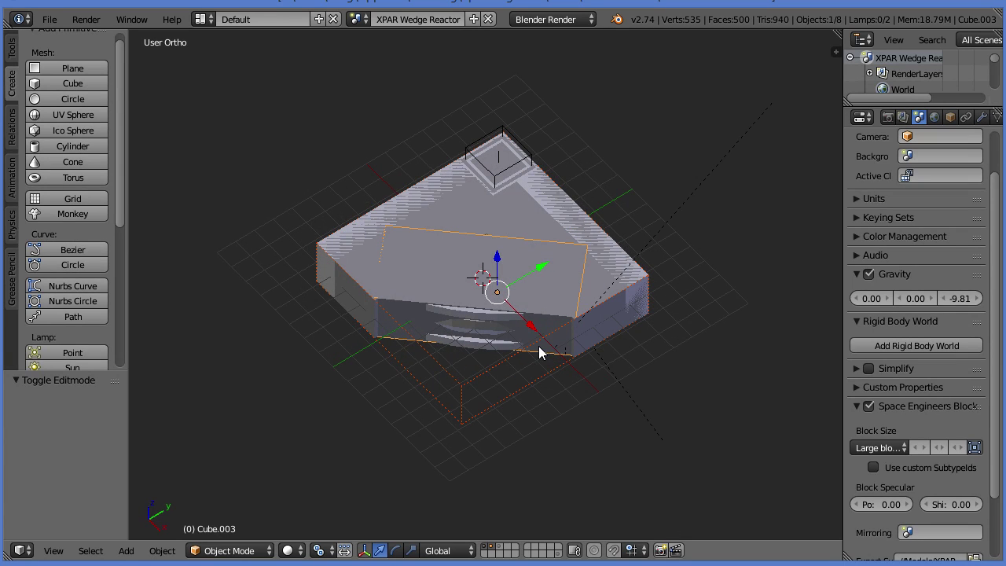
{"action": "middle_click_drag", "start_coordinate": [438, 236], "coordinate": [490, 213]}
{"action": "right_click", "coordinate": [441, 238], "text": "shift"}
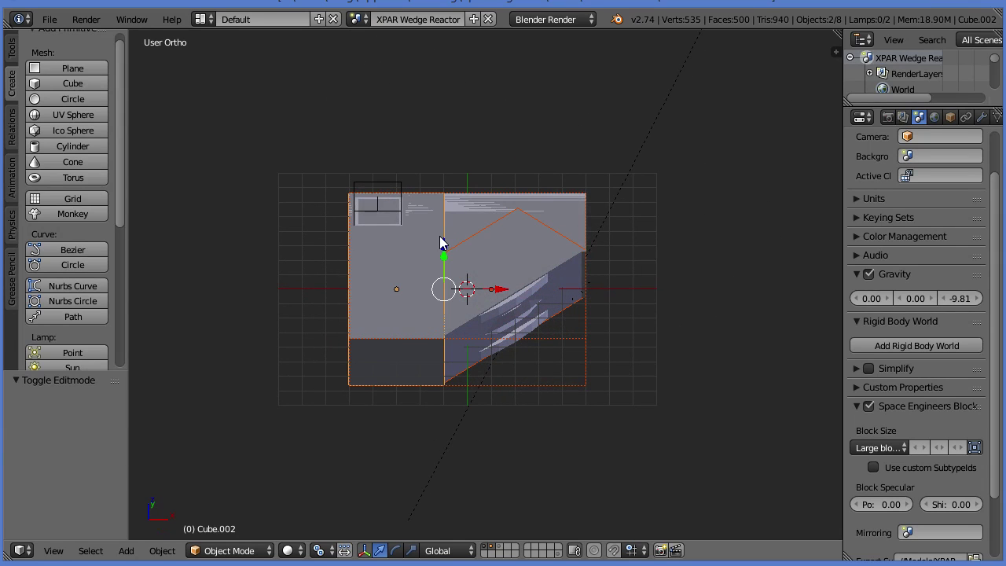
{"action": "right_click", "coordinate": [457, 239], "text": "shift"}
{"action": "scroll", "coordinate": [755, 261], "scroll_direction": "up", "scroll_amount": 1}
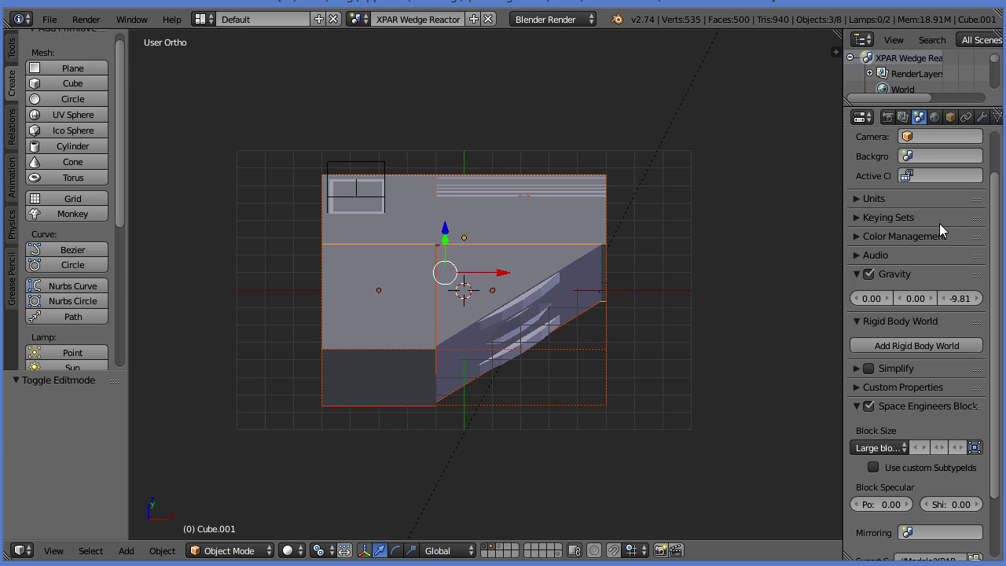
{"action": "scroll", "coordinate": [980, 160], "scroll_direction": "up", "scroll_amount": 1}
{"action": "left_click", "coordinate": [997, 116]}
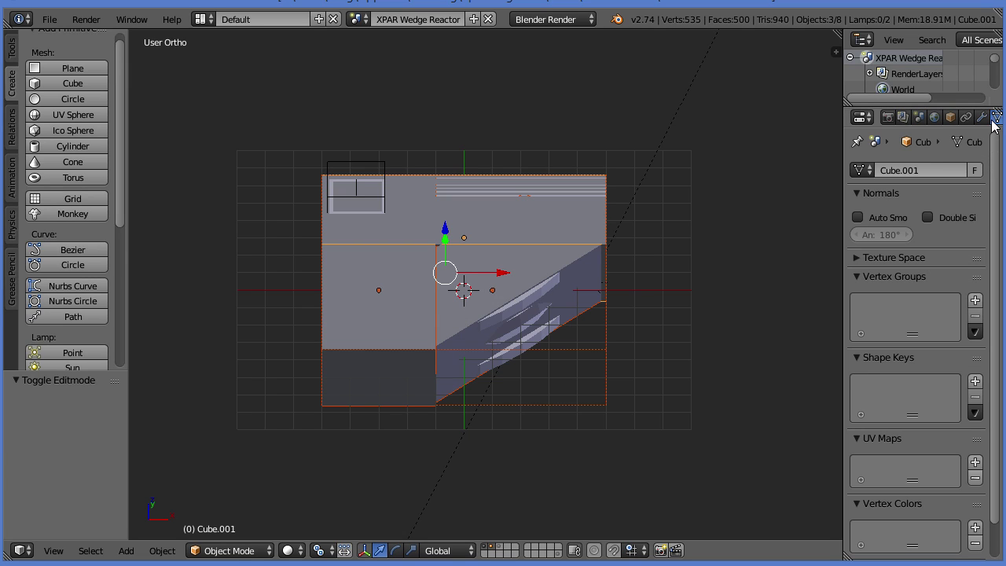
{"action": "left_click_drag", "start_coordinate": [842, 181], "coordinate": [699, 188]}
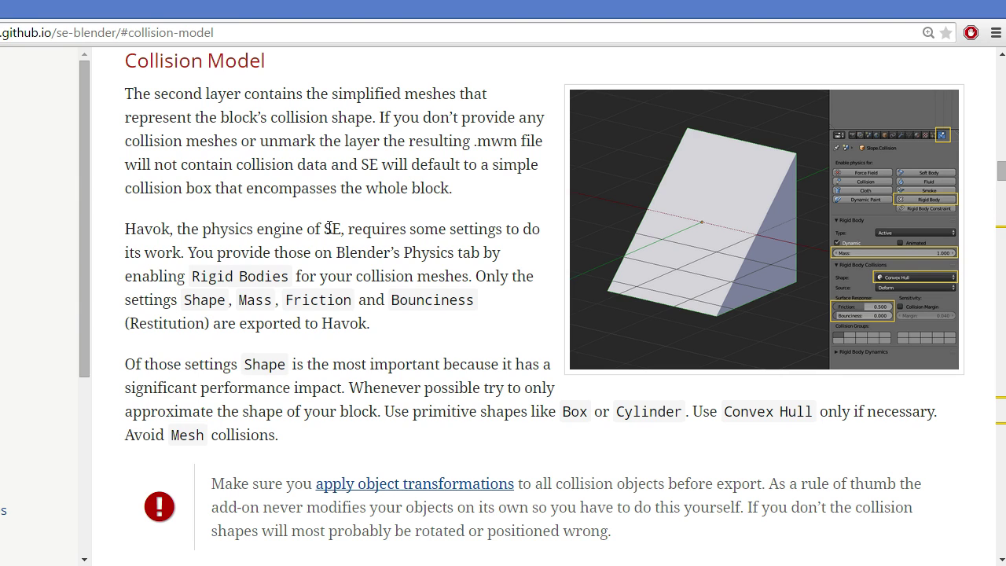
Consult the guide's Rigid Bodies instruction in the browser, return to Blender and enable Rigid Body physics on the active box along the +Y edge
{"action": "left_click_drag", "start_coordinate": [325, 251], "coordinate": [396, 265]}
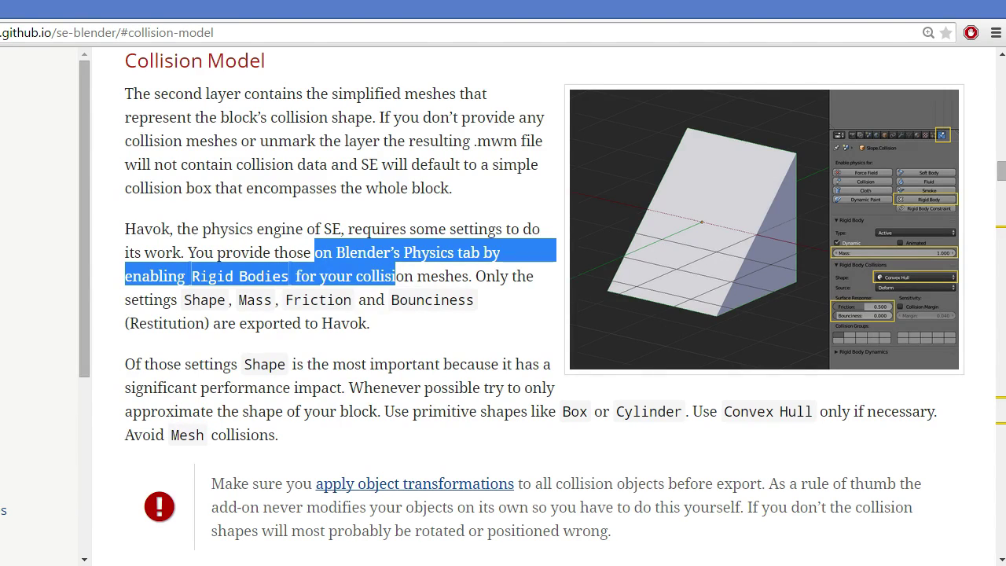
{"action": "key", "text": "alt+Tab"}
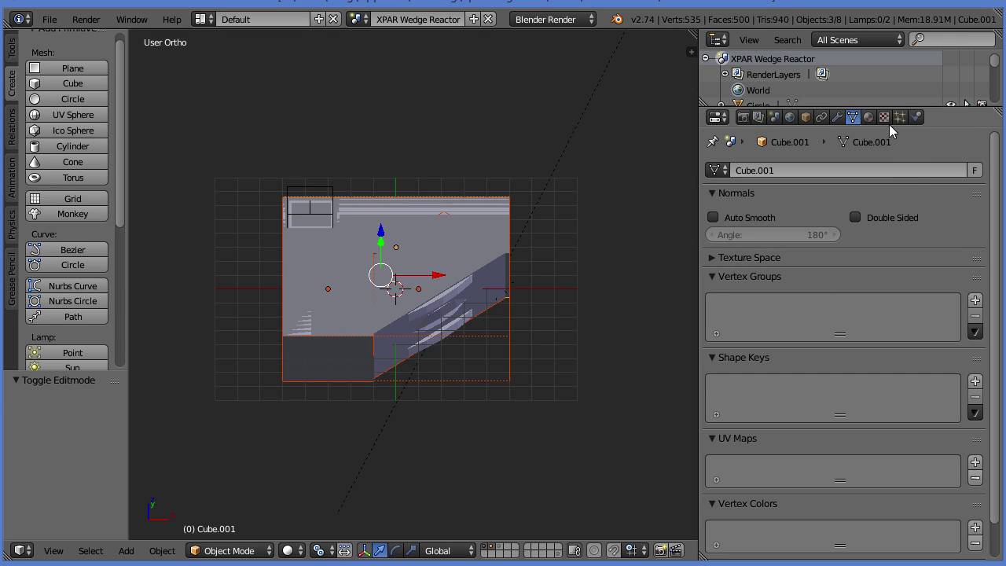
{"action": "left_click", "coordinate": [884, 117]}
{"action": "left_click", "coordinate": [917, 118]}
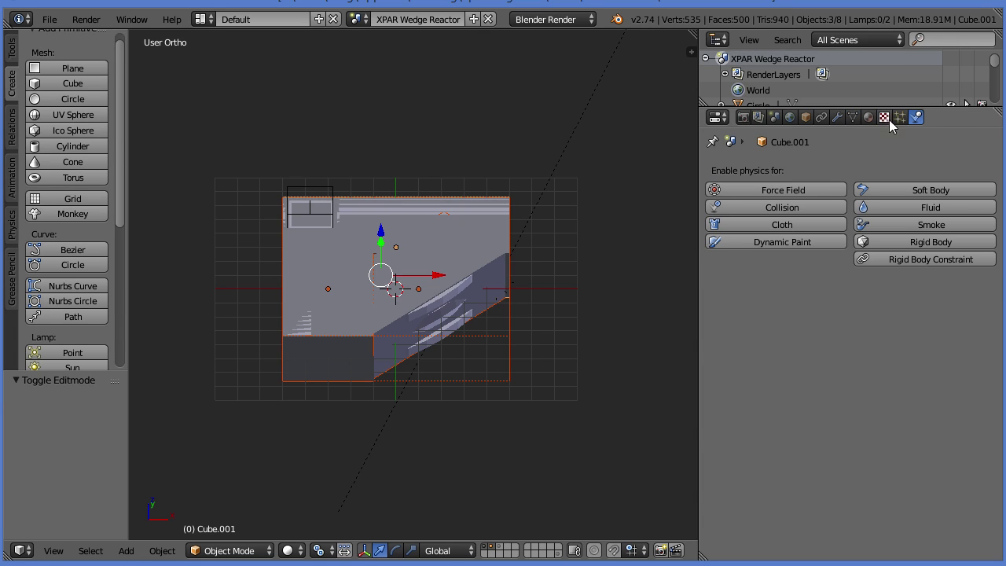
{"action": "left_click", "coordinate": [884, 242]}
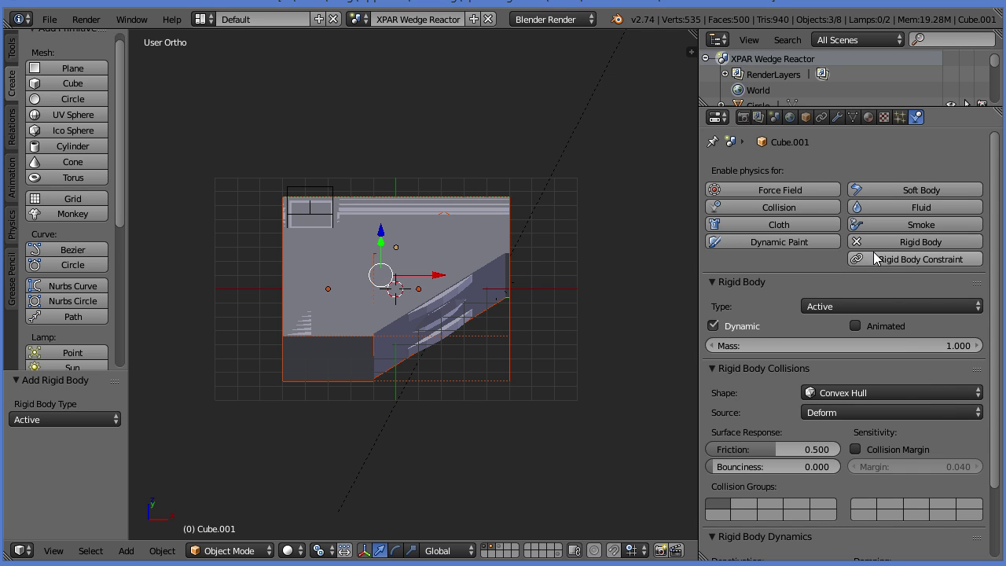
{"action": "scroll", "coordinate": [800, 315], "scroll_direction": "down", "scroll_amount": 1}
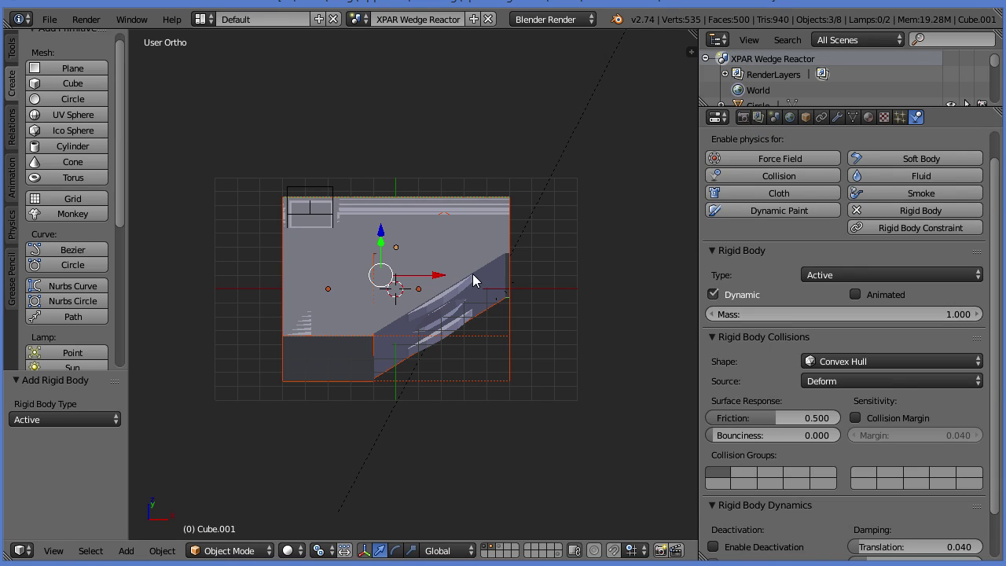
Select the collision boxes one at a time to check which have Rigid Body physics enabled
{"action": "right_click", "coordinate": [488, 210]}
{"action": "right_click", "coordinate": [483, 205]}
{"action": "right_click", "coordinate": [468, 206]}
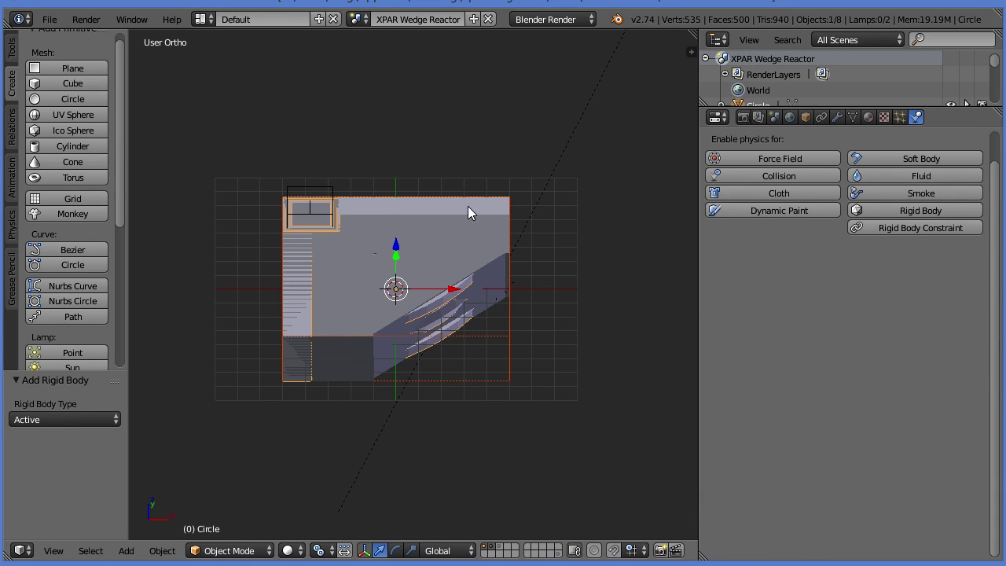
{"action": "right_click", "coordinate": [385, 224]}
{"action": "right_click", "coordinate": [347, 311]}
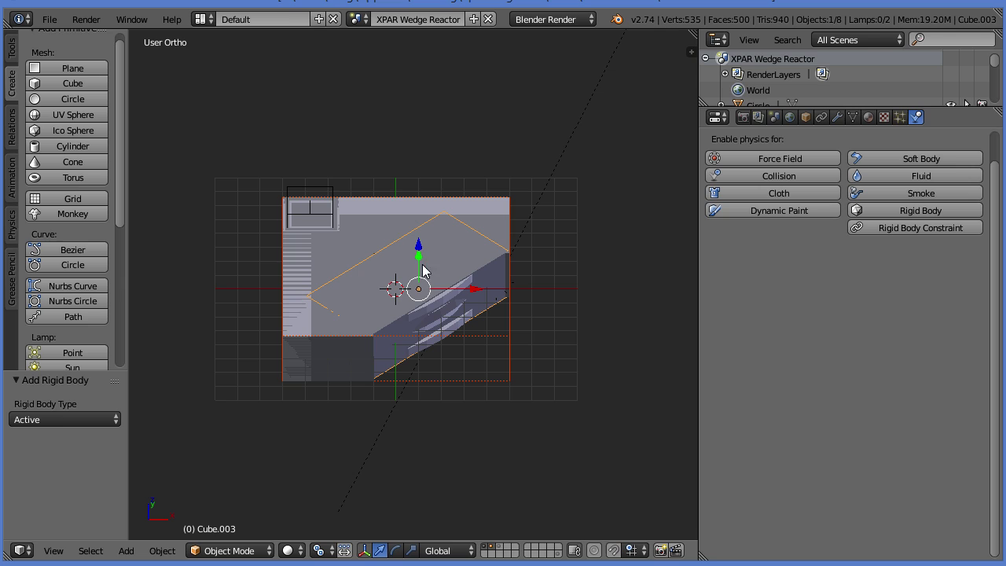
{"action": "right_click", "coordinate": [396, 234]}
{"action": "right_click", "coordinate": [396, 232]}
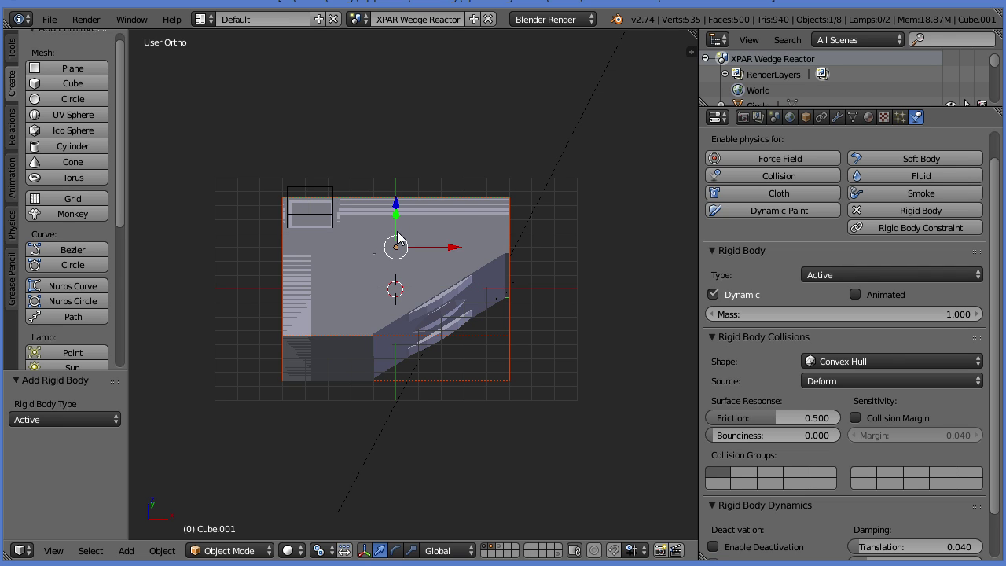
Return to solid shading and display only the second layer, which holds the collision boxes
{"action": "key", "text": "z"}
{"action": "mouse_move", "coordinate": [414, 298]}
{"action": "middle_mouse_down"}
{"action": "mouse_move", "coordinate": [427, 277]}
{"action": "mouse_move", "coordinate": [411, 341]}
{"action": "middle_mouse_up"}
{"action": "right_click", "coordinate": [370, 296]}
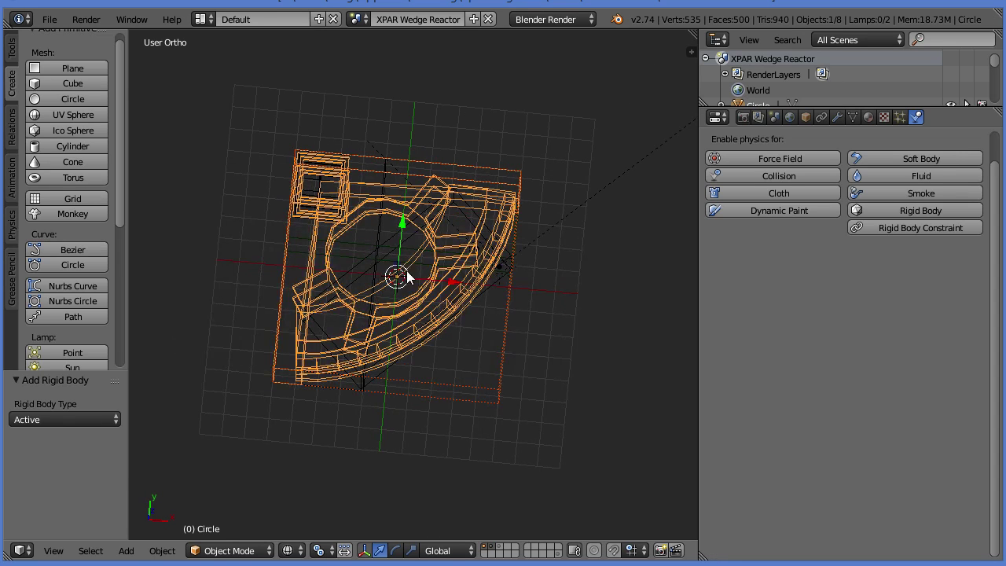
{"action": "key", "text": "z"}
{"action": "left_click", "coordinate": [488, 549]}
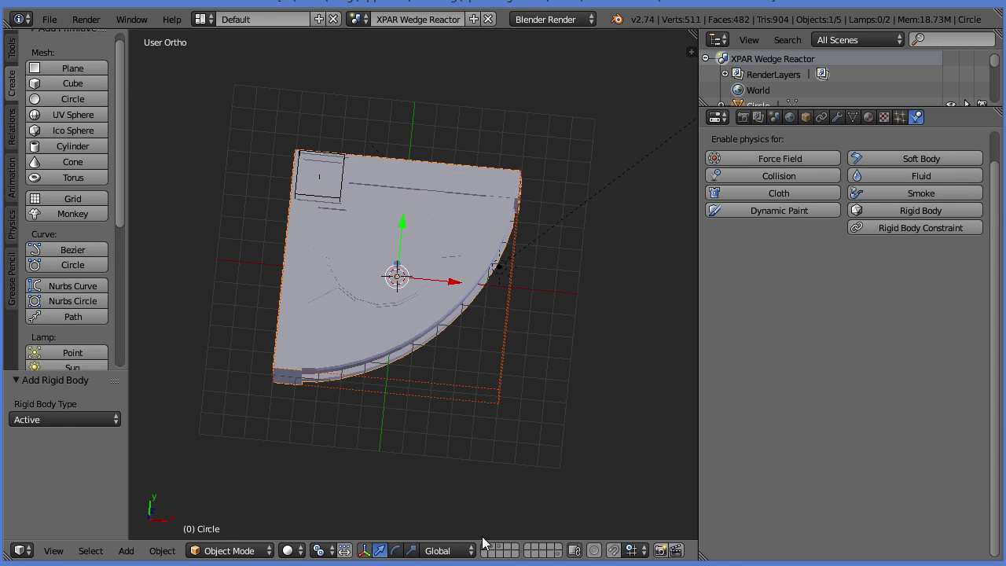
{"action": "left_click", "coordinate": [486, 550]}
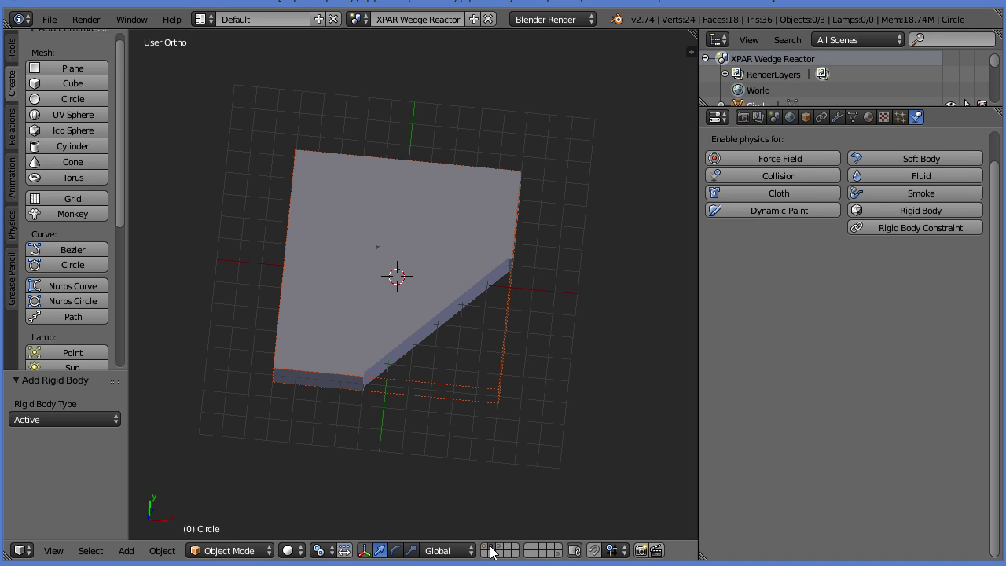
Enable Rigid Body physics on the box along the -X edge and on the diagonal box
{"action": "right_click", "coordinate": [466, 234]}
{"action": "right_click", "coordinate": [500, 199]}
{"action": "right_click", "coordinate": [314, 366]}
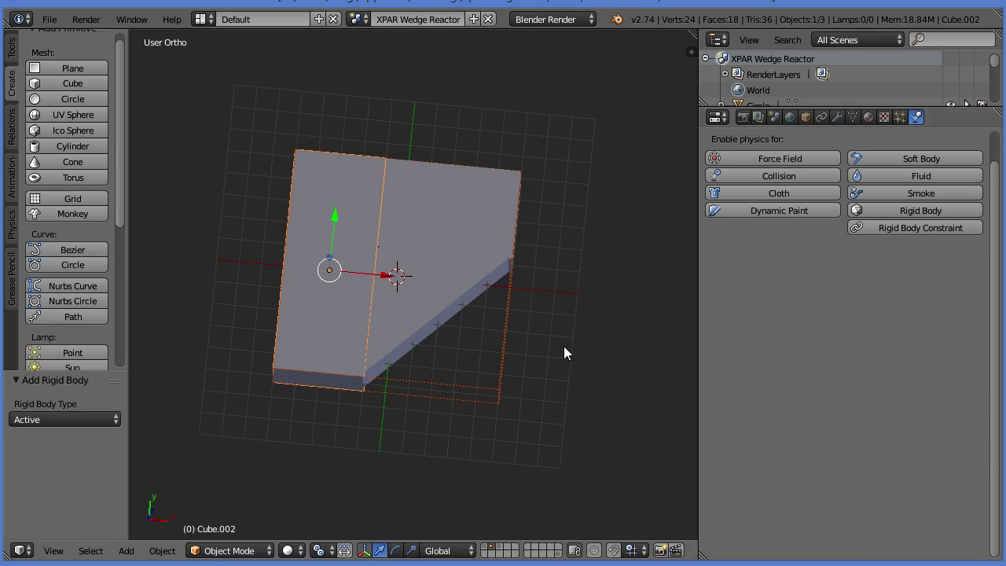
{"action": "left_click", "coordinate": [912, 210]}
{"action": "right_click", "coordinate": [478, 262]}
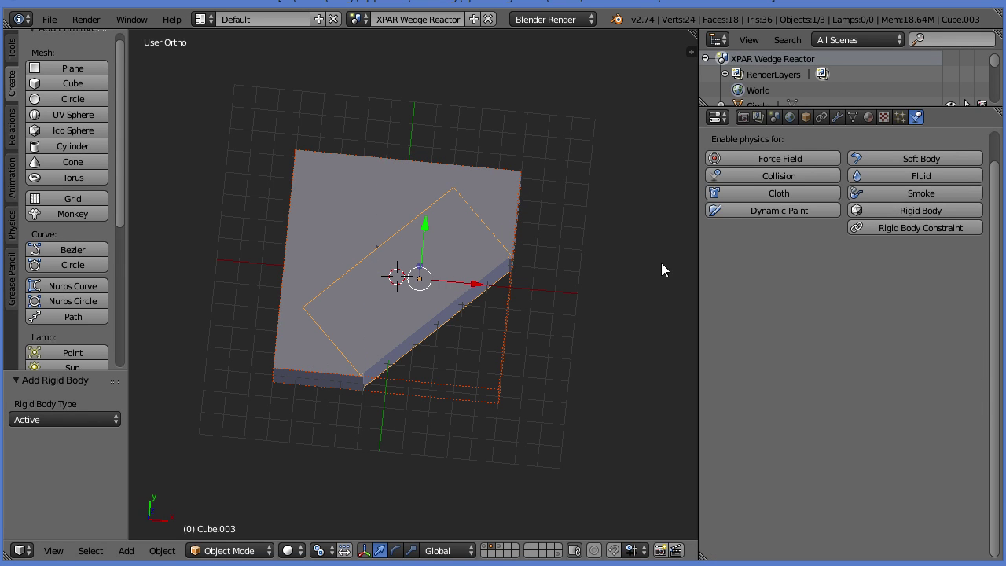
{"action": "left_click", "coordinate": [893, 211]}
{"action": "middle_click_drag", "start_coordinate": [621, 363], "coordinate": [551, 370]}
{"action": "scroll", "coordinate": [844, 495], "scroll_direction": "down", "scroll_amount": 2}
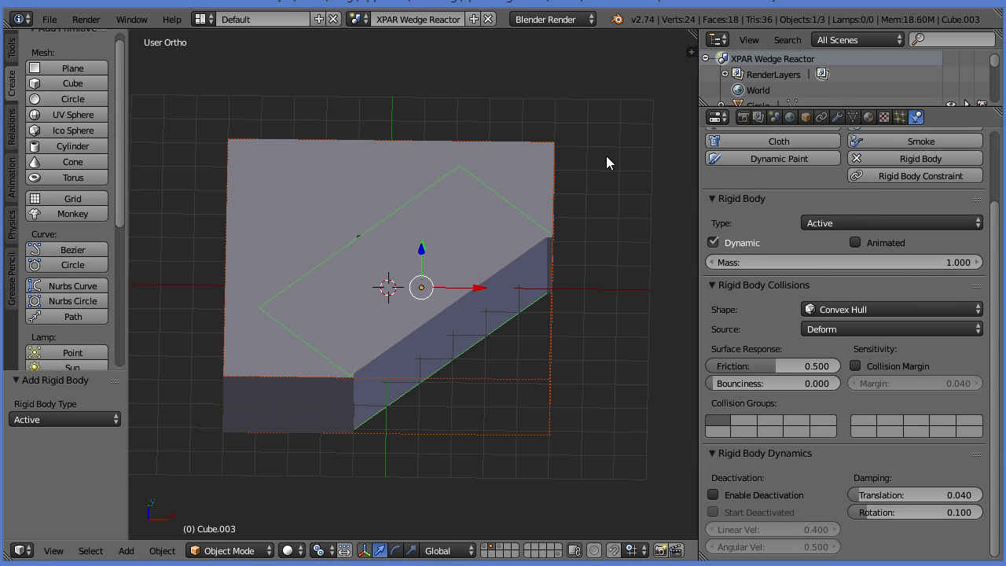
Export the scene as a block and update its block definitions in CubeBlocks.sbc
{"action": "key", "text": "Tab"}
{"action": "key", "text": "Tab"}
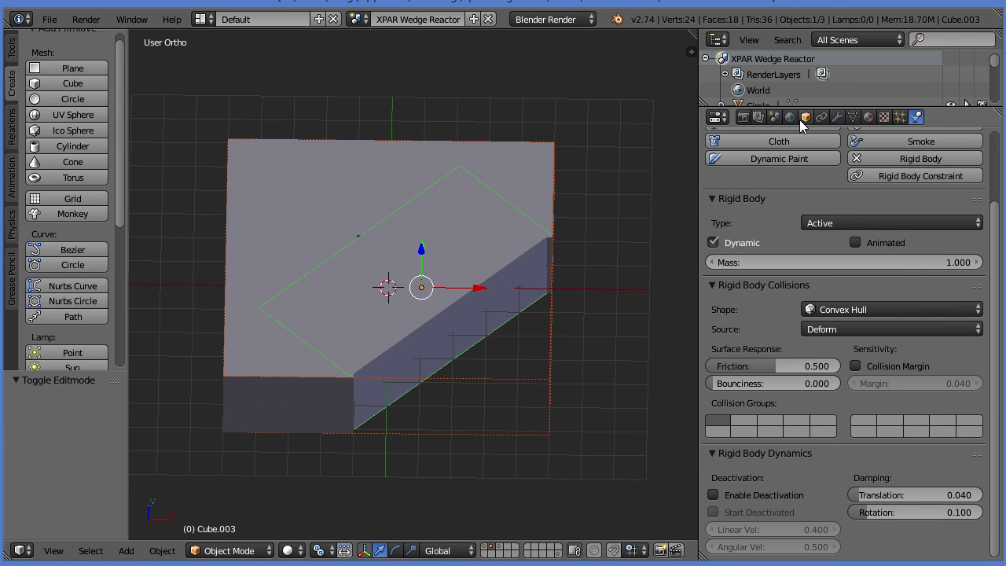
{"action": "left_click", "coordinate": [774, 117]}
{"action": "scroll", "coordinate": [857, 415], "scroll_direction": "down", "scroll_amount": 6}
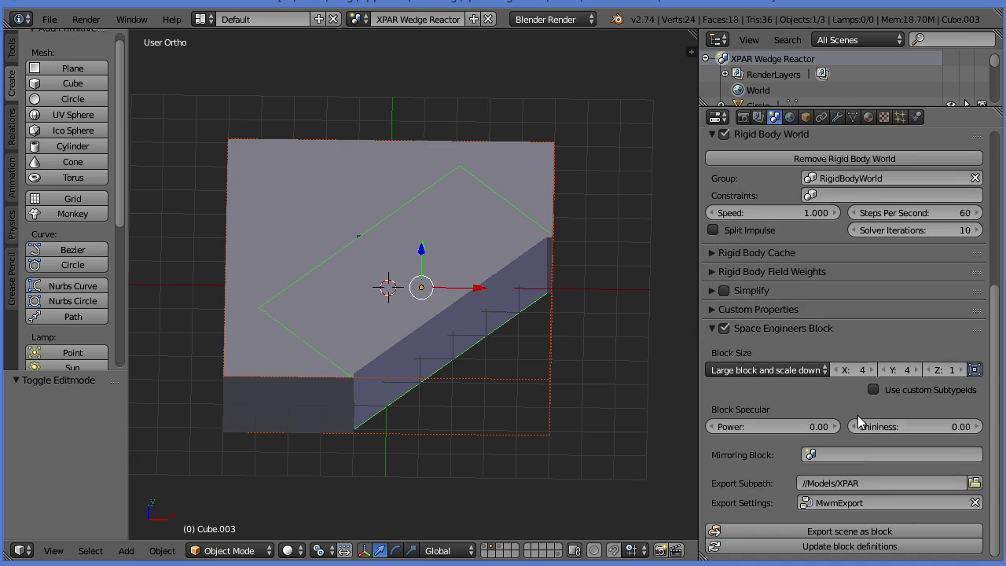
{"action": "left_click", "coordinate": [860, 533]}
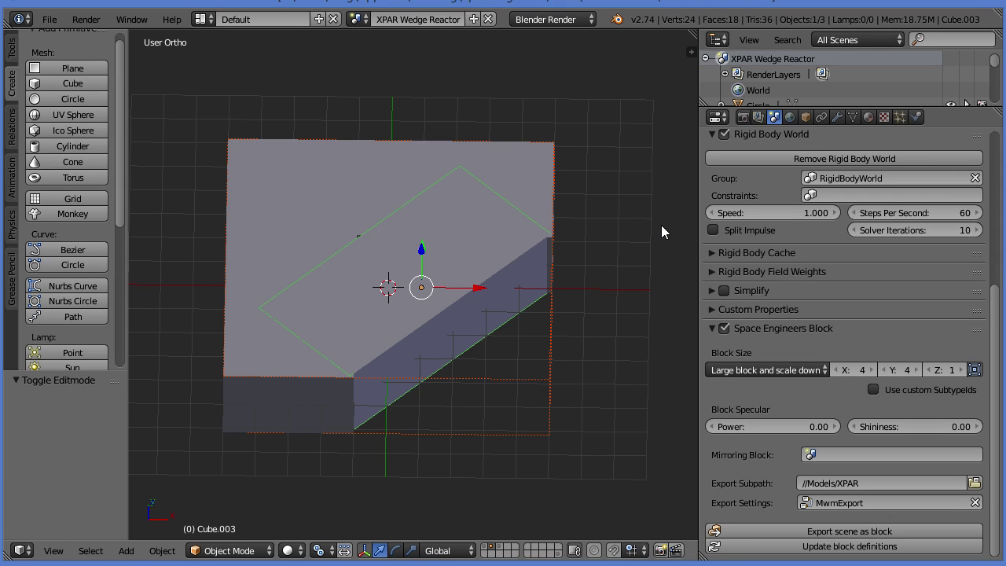
{"action": "left_click", "coordinate": [893, 545]}
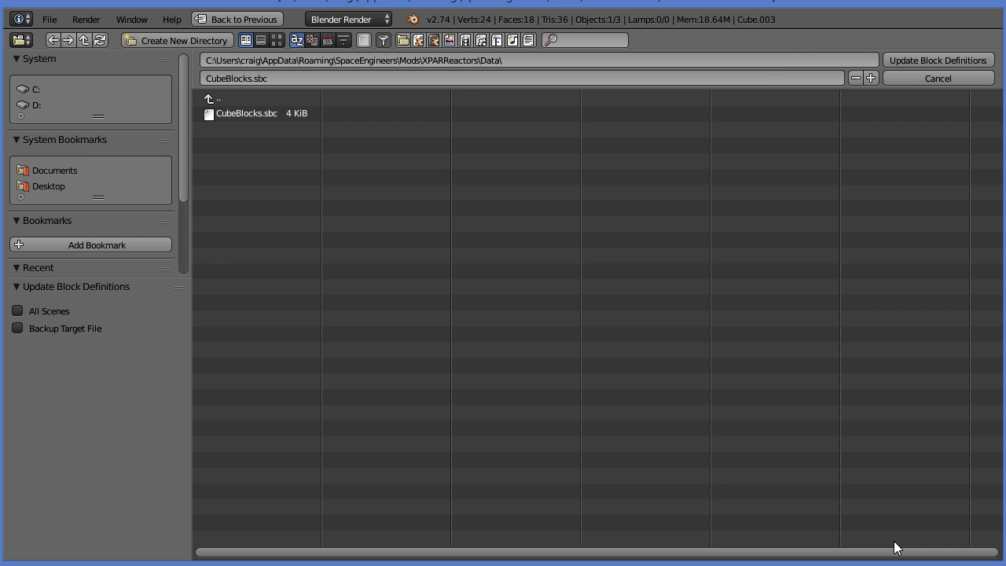
{"action": "double_click", "coordinate": [262, 114]}
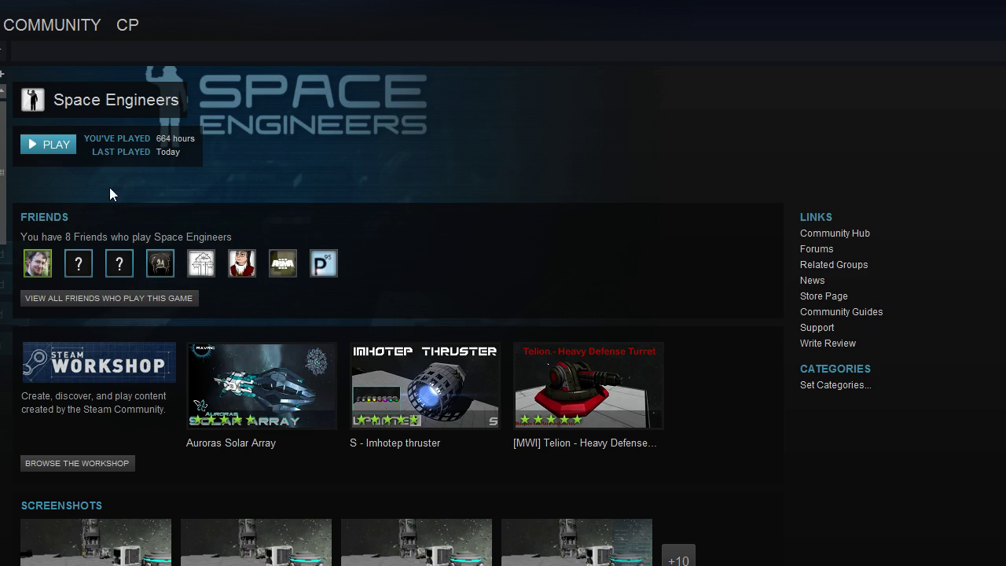
{"action": "left_click", "coordinate": [67, 142]}
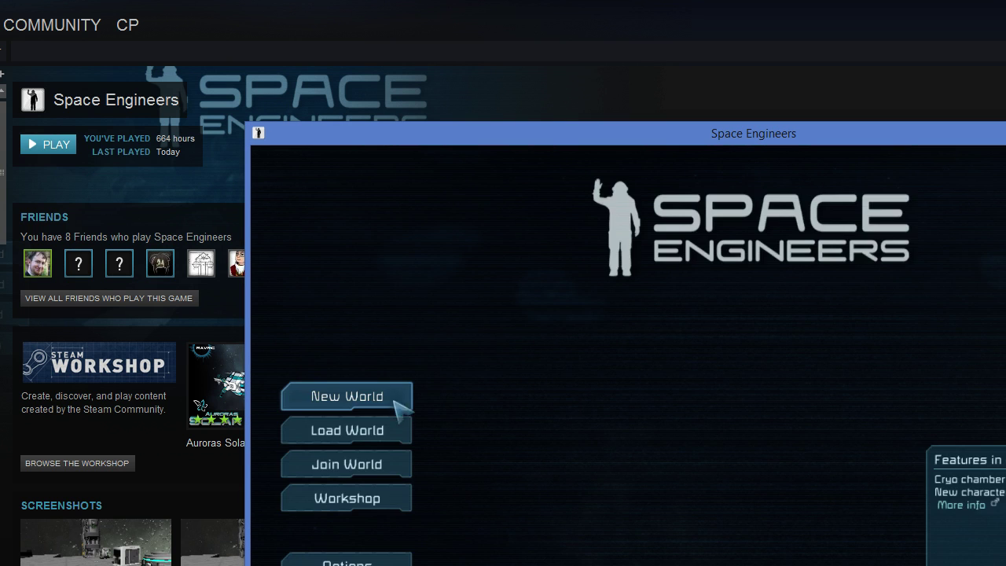
{"action": "left_click", "coordinate": [391, 428]}
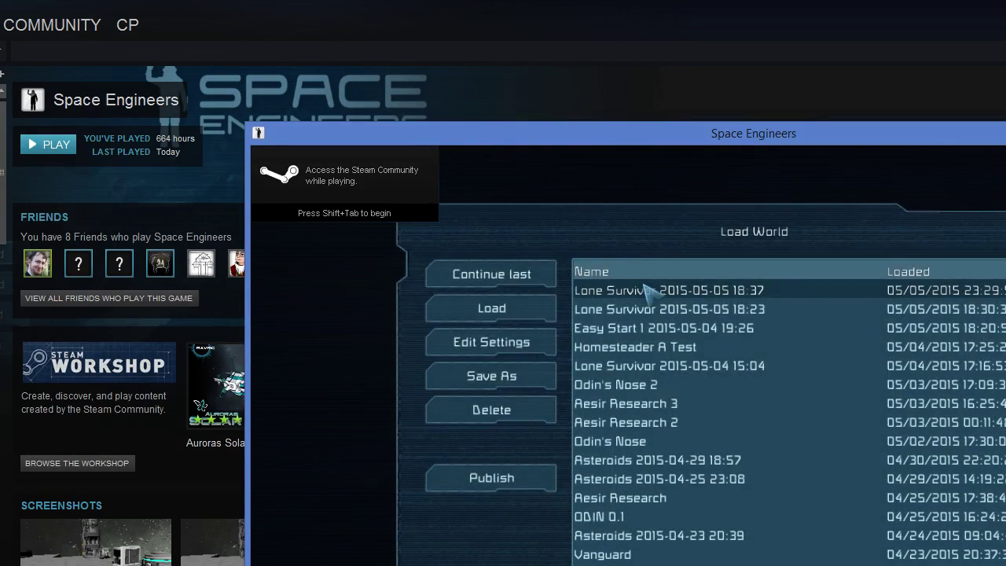
{"action": "double_click", "coordinate": [647, 290]}
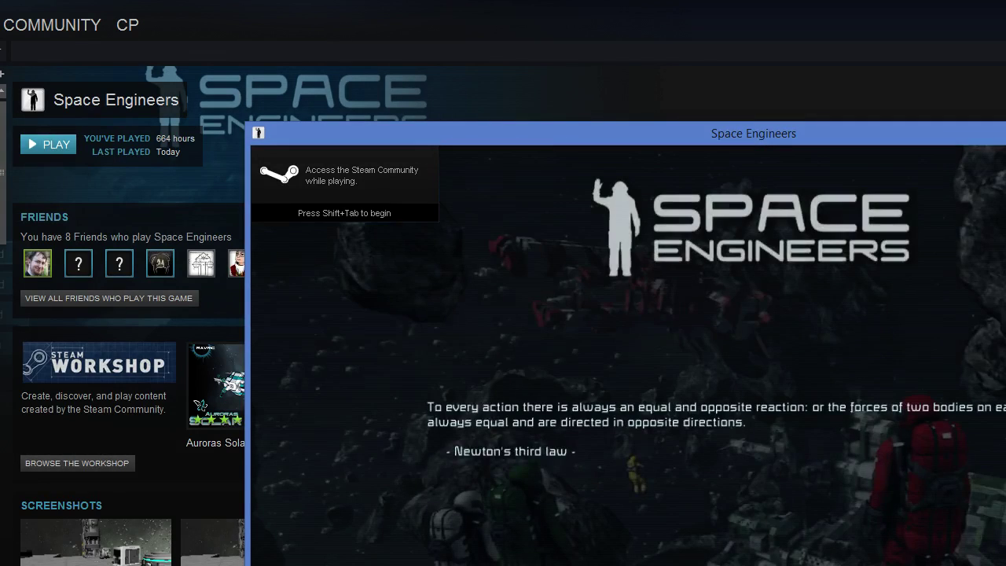
{"action": "key", "text": "alt+Tab"}
{"action": "key", "text": "alt+Tab"}
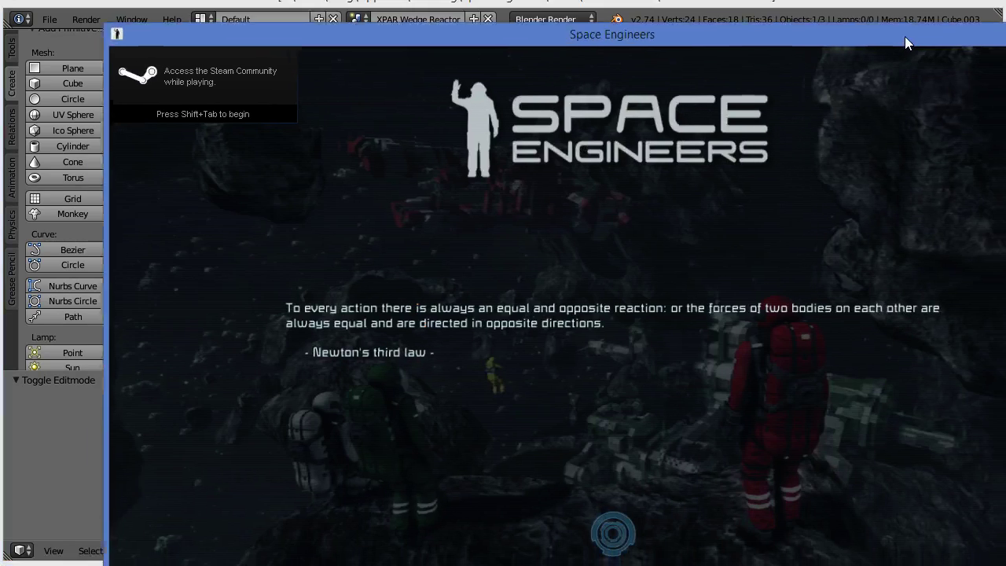
{"action": "left_click_drag", "start_coordinate": [907, 42], "coordinate": [803, 0]}
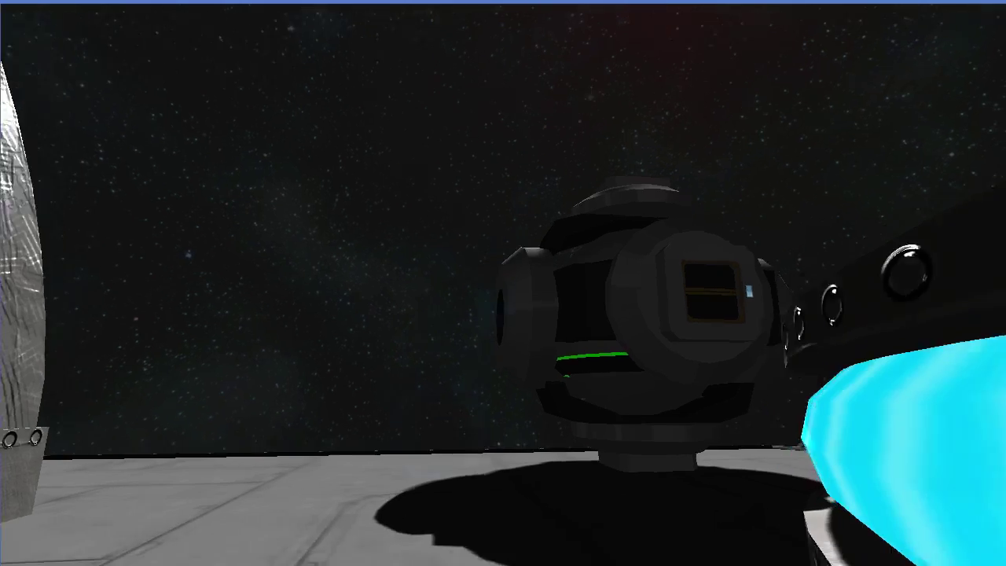
Move around the reactor in the game world to test its collision, exit the game and return to Blender
{"action": "key", "text": "w"}
{"action": "key", "text": "space"}
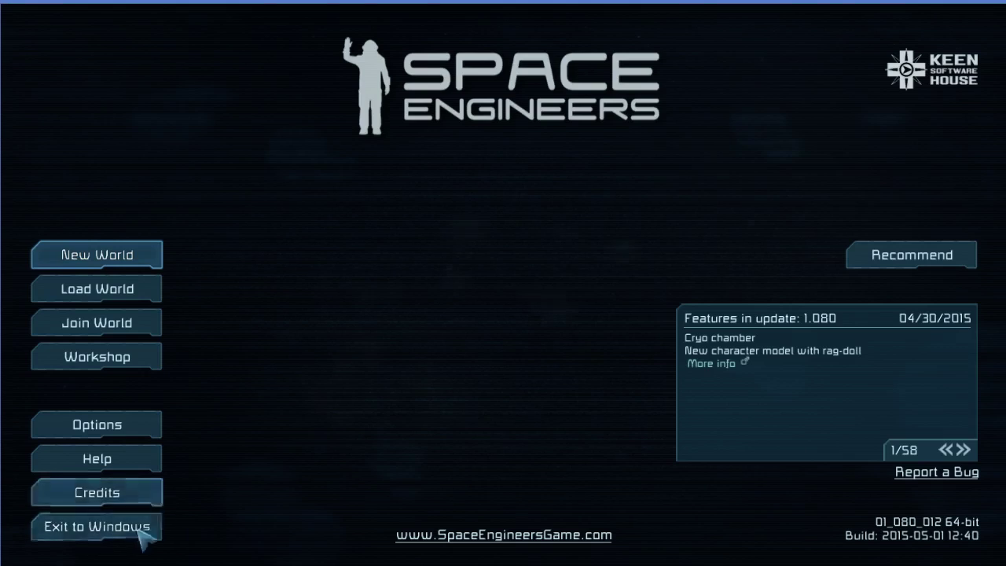
{"action": "left_click", "coordinate": [98, 527]}
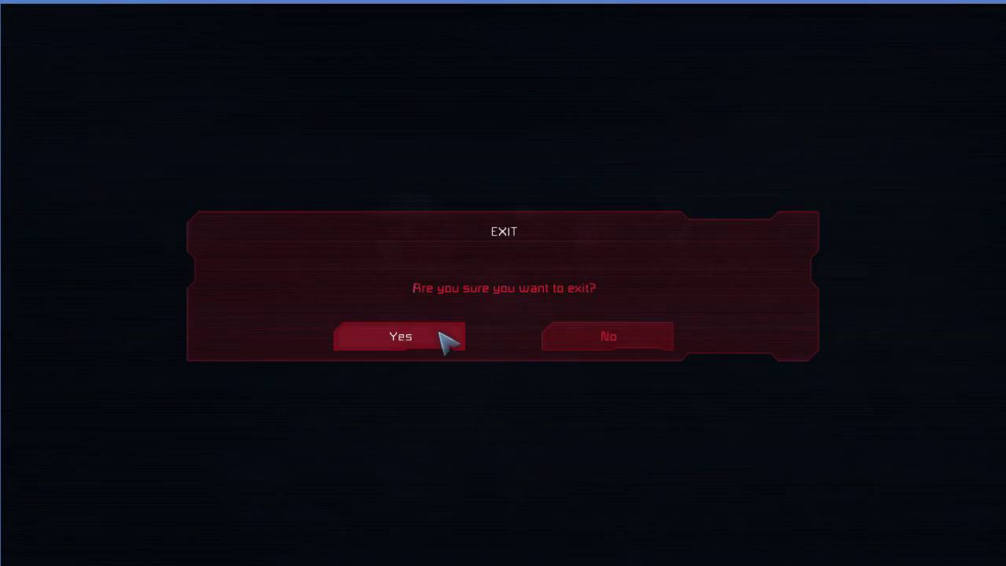
{"action": "left_click", "coordinate": [400, 337]}
{"action": "left_click", "coordinate": [515, 442]}
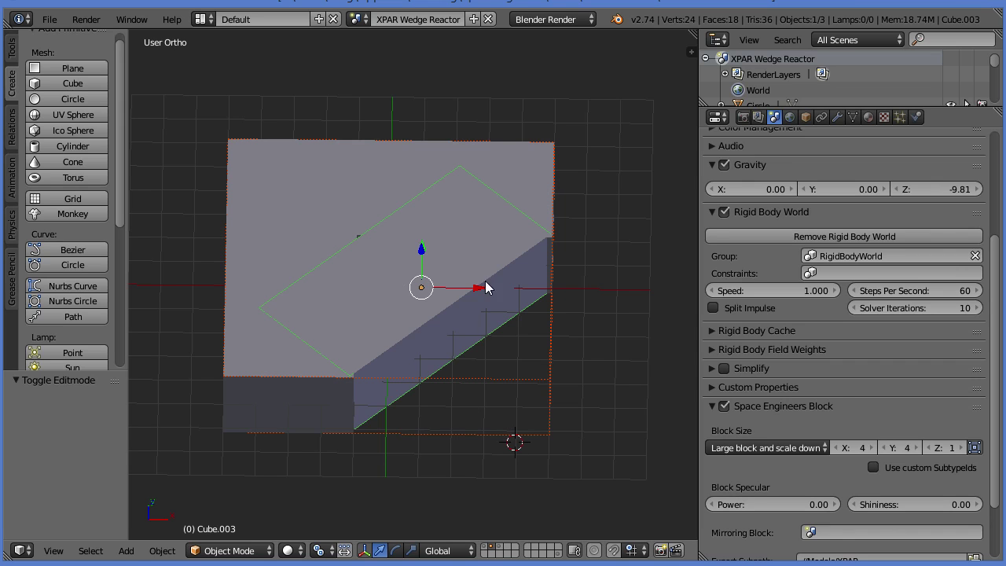
Select all three collision boxes and apply their location, rotation and scale transforms
{"action": "right_click", "coordinate": [488, 184]}
{"action": "right_click", "coordinate": [369, 290], "text": "shift"}
{"action": "right_click", "coordinate": [246, 350], "text": "shift"}
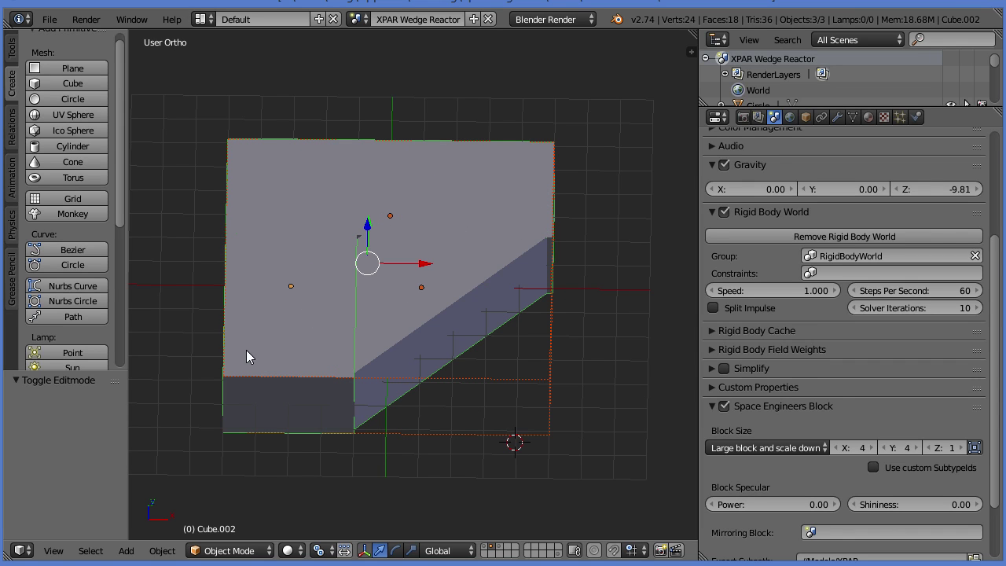
{"action": "key", "text": "ctrl+a"}
{"action": "left_click", "coordinate": [306, 361]}
{"action": "key", "text": "ctrl+a"}
{"action": "left_click", "coordinate": [309, 374]}
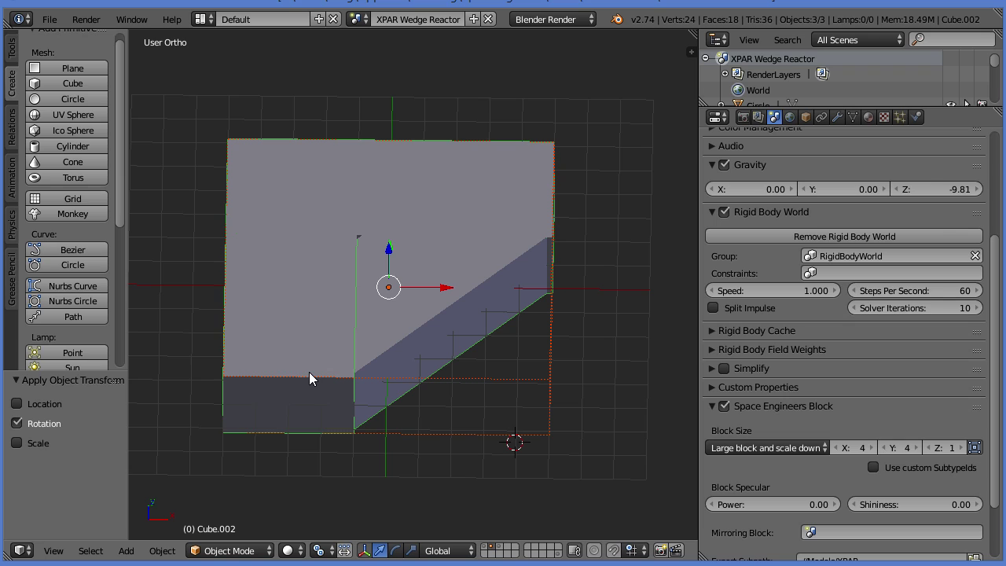
{"action": "key", "text": "ctrl+a"}
{"action": "left_click", "coordinate": [306, 388]}
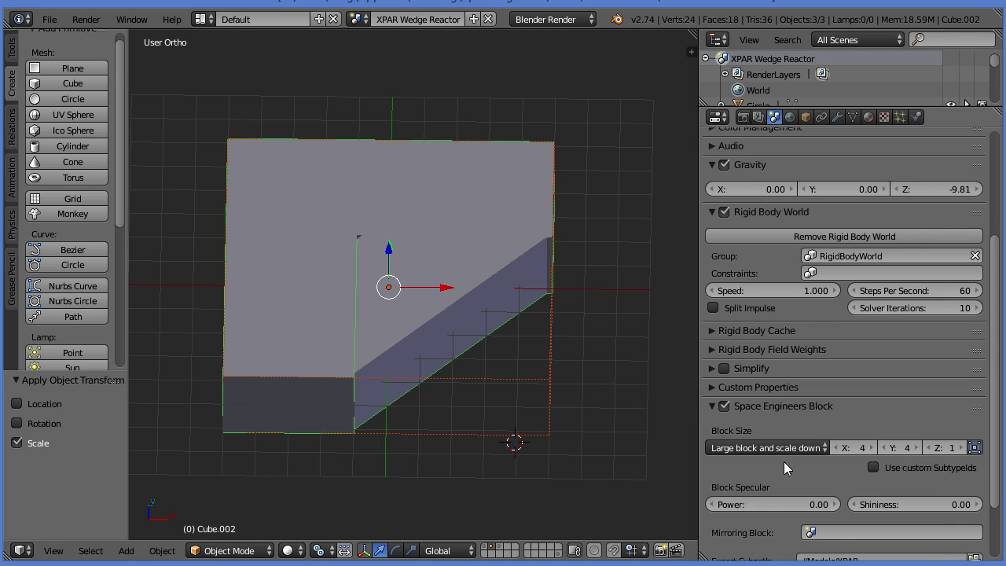
Re-export the reactor scene as a block and update the definitions in CubeBlocks.sbc without a backup
{"action": "scroll", "coordinate": [803, 463], "scroll_direction": "down", "scroll_amount": 3}
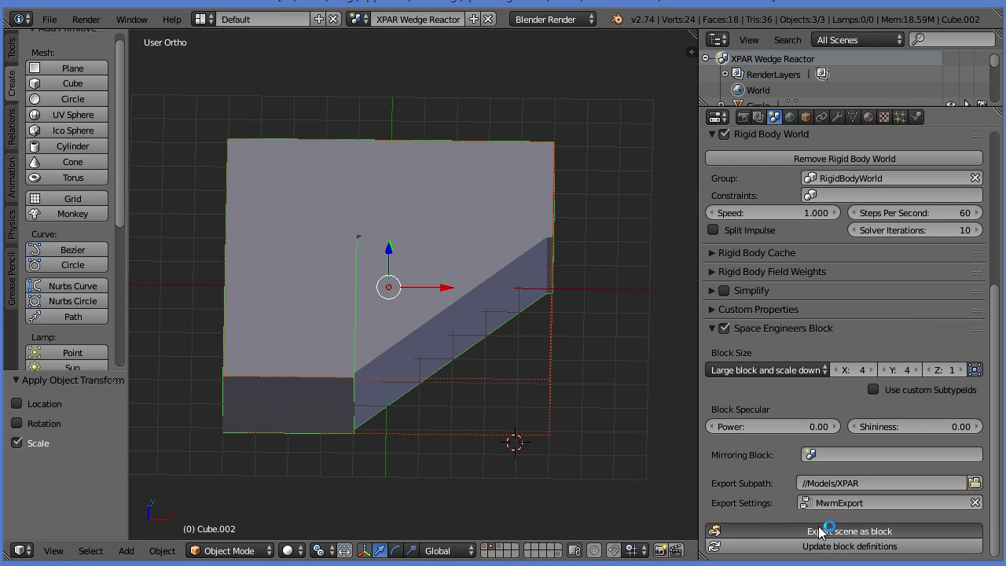
{"action": "left_click", "coordinate": [790, 534]}
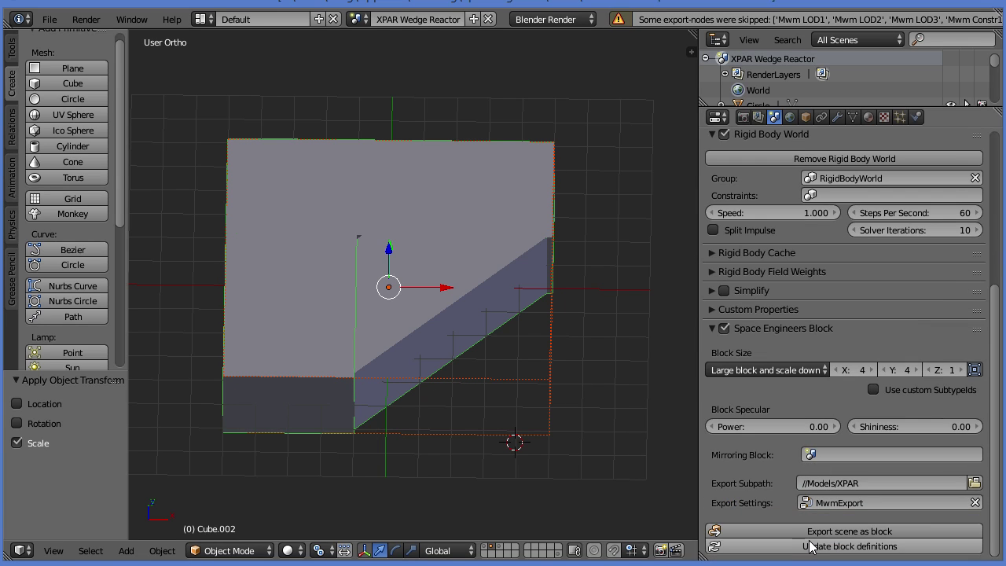
{"action": "left_click", "coordinate": [809, 546]}
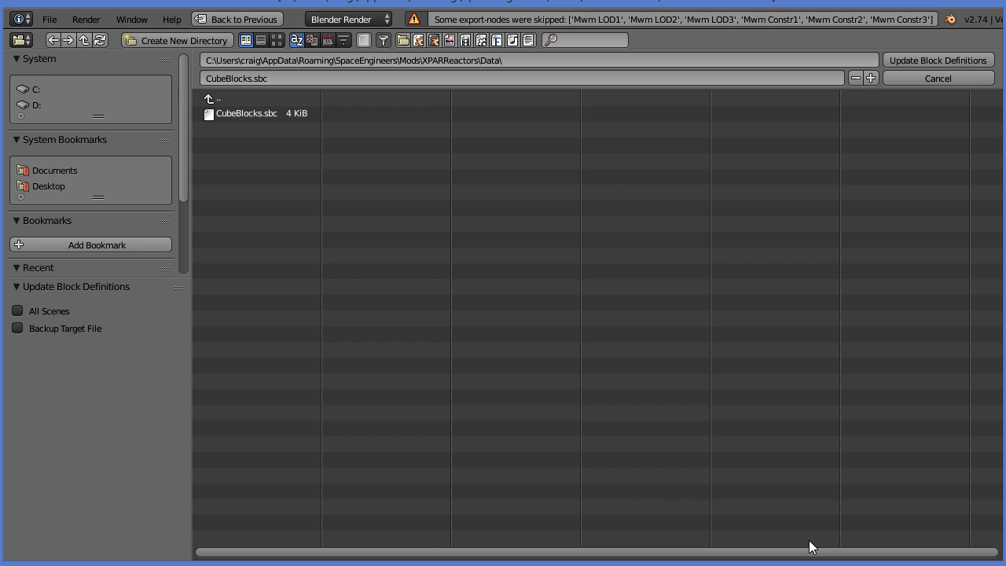
{"action": "double_click", "coordinate": [275, 118]}
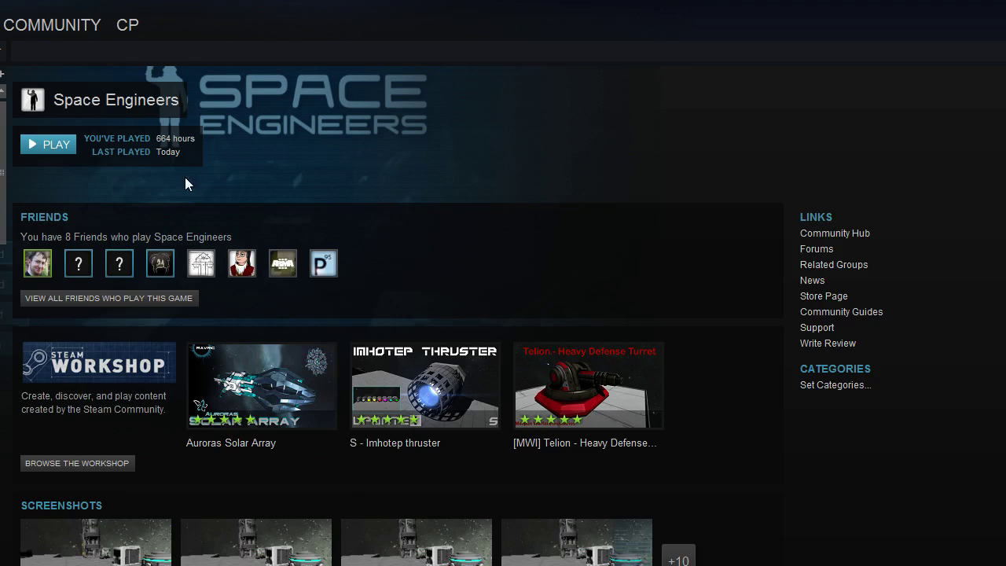
{"action": "mouse_move", "coordinate": [311, 418]}
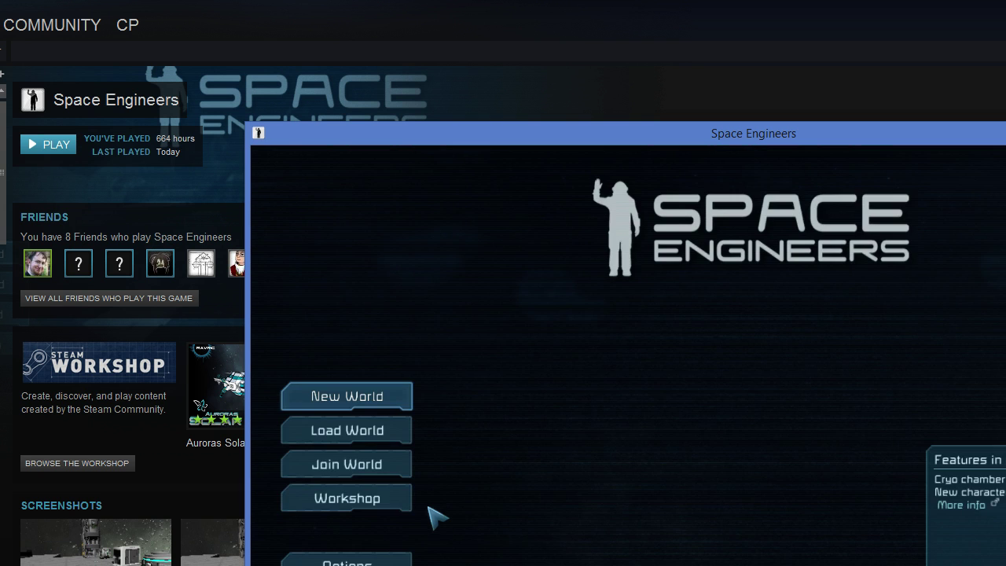
{"action": "left_click", "coordinate": [386, 432]}
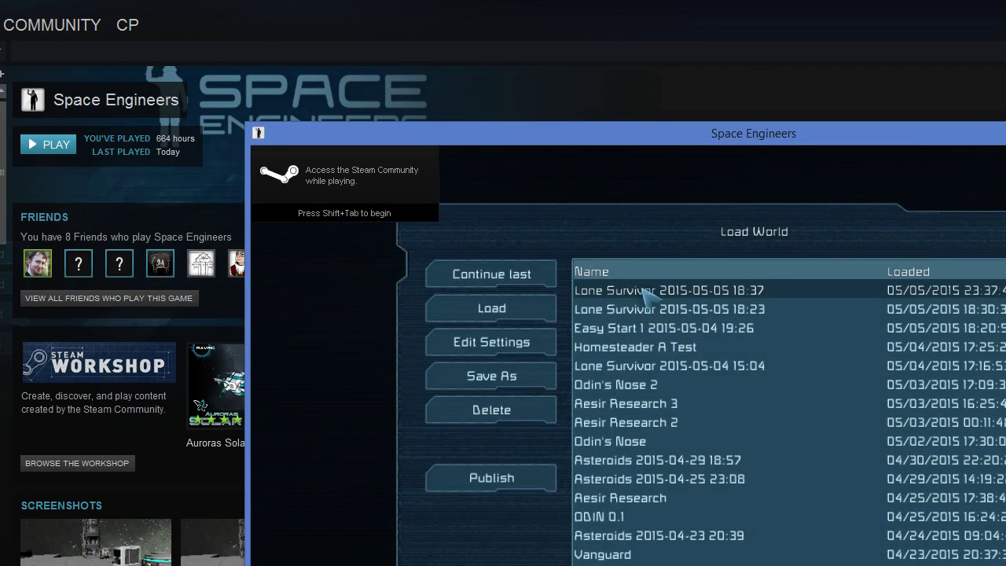
{"action": "double_click", "coordinate": [593, 290]}
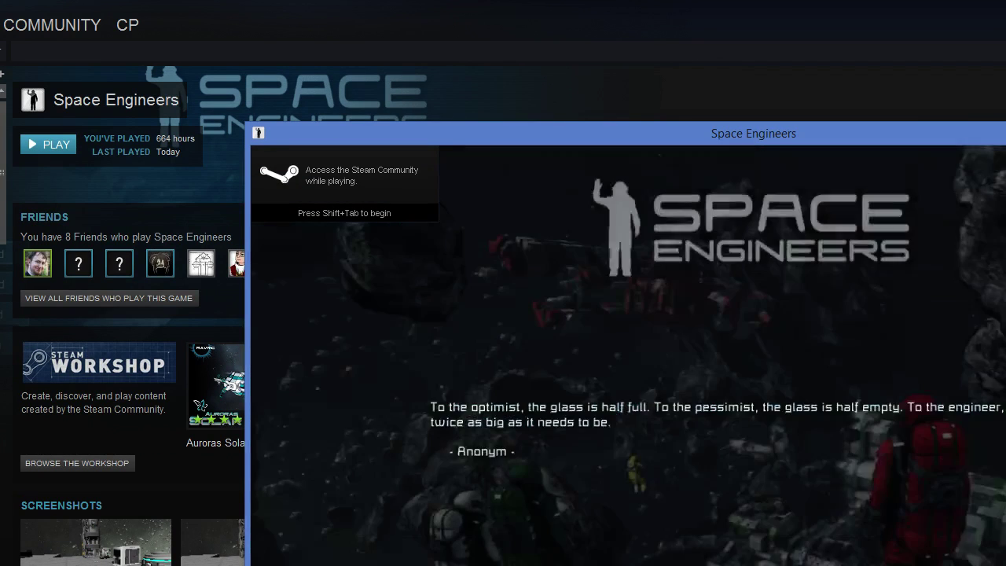
Switch to the SE Blender documentation in the browser and read the collision-model notes on applying object transformations
{"action": "key", "text": "alt+Tab"}
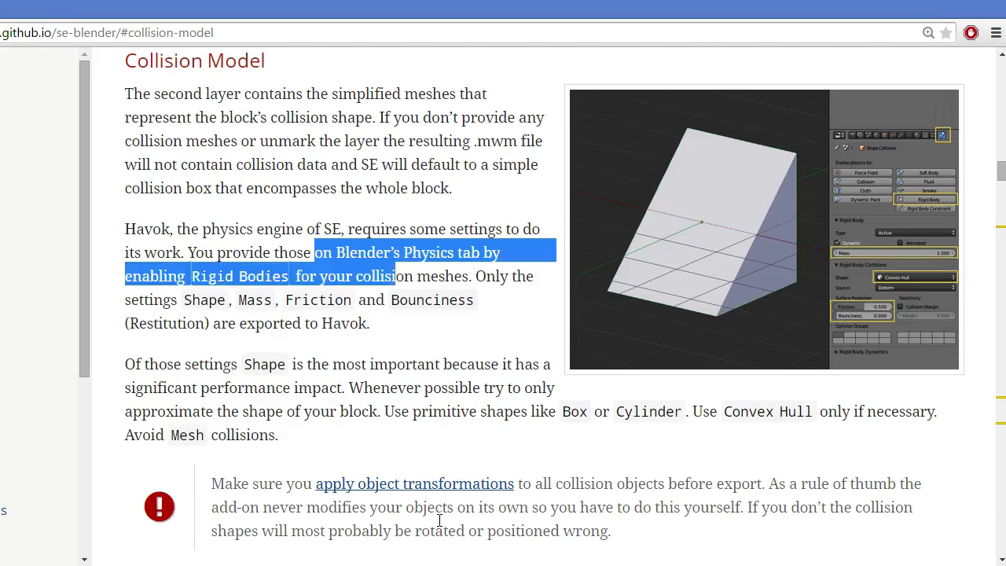
{"action": "scroll", "coordinate": [375, 437], "scroll_direction": "down", "scroll_amount": 3}
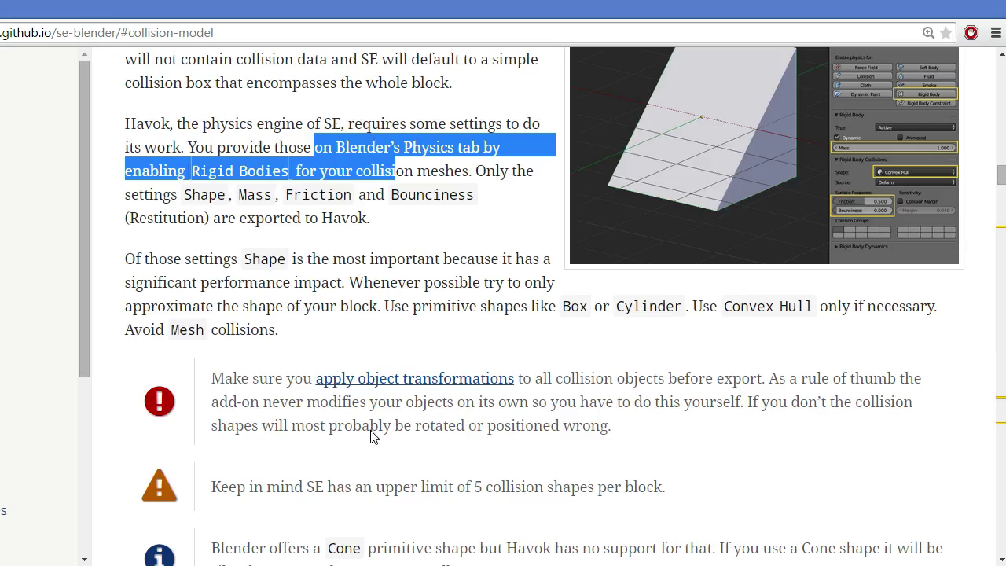
{"action": "left_click_drag", "start_coordinate": [259, 378], "coordinate": [544, 378]}
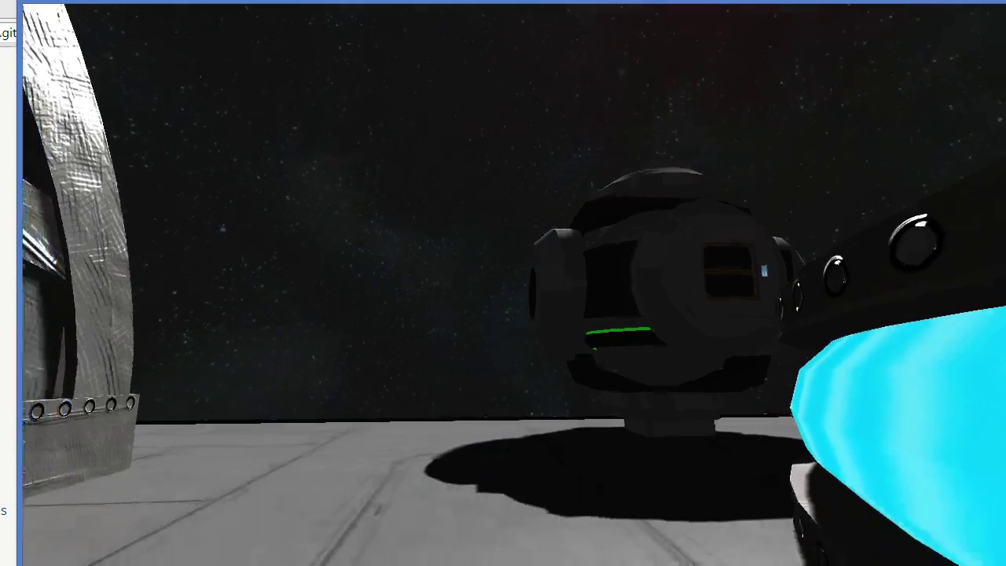
In the game, approach the upright wedge reactor and fly onto its curved glowing edge to test the collision
{"action": "key", "text": "w"}
{"action": "key", "text": "space"}
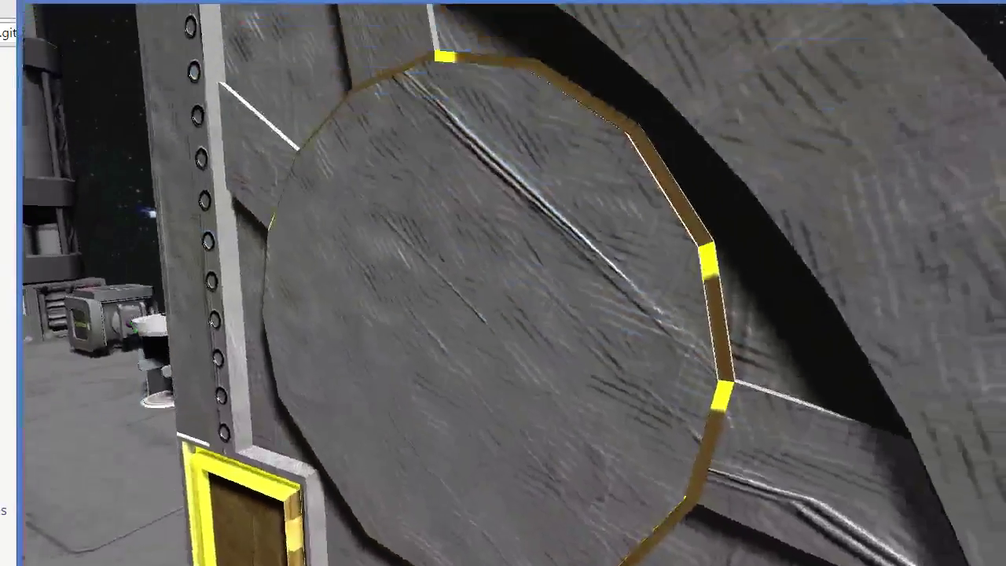
{"action": "key", "text": "w"}
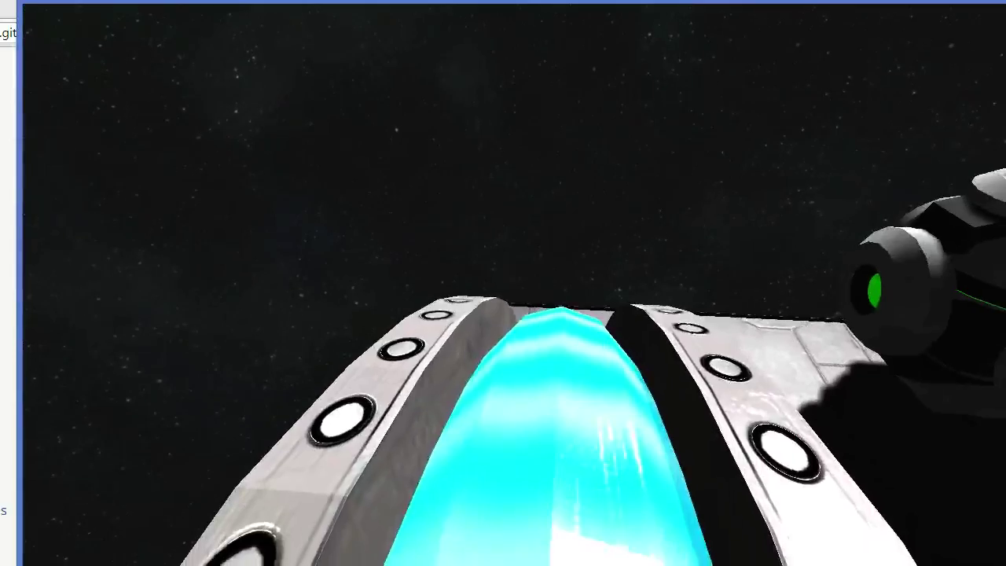
{"action": "key", "text": "space"}
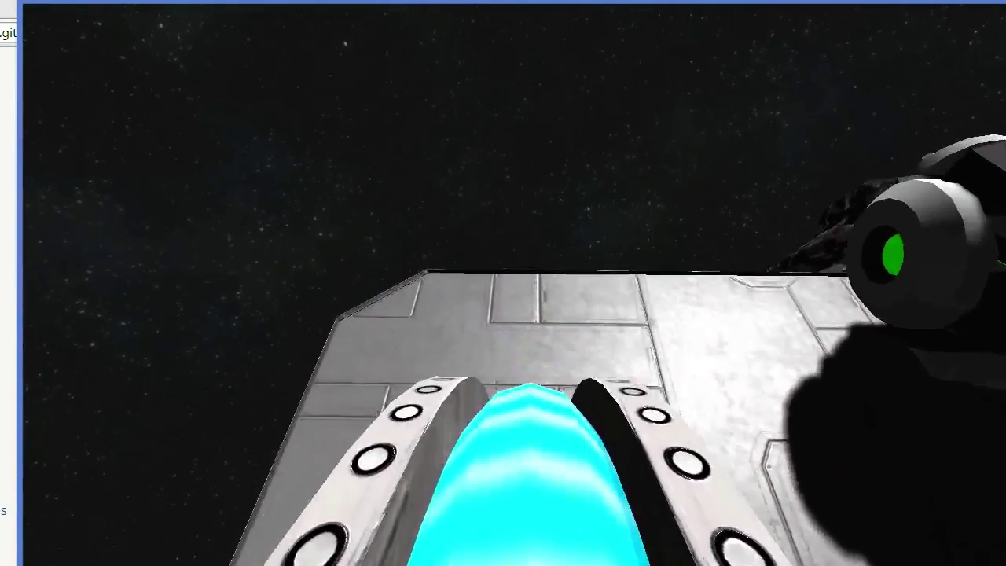
Change to third-person view and fly around and over the upright reactor to check its collision shape
{"action": "key", "text": "v"}
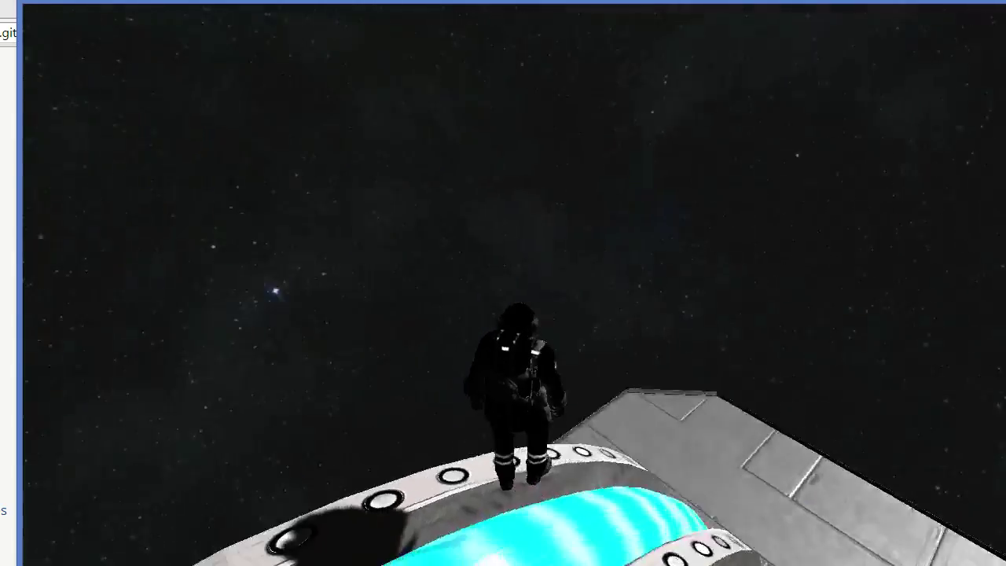
{"action": "key", "text": "w"}
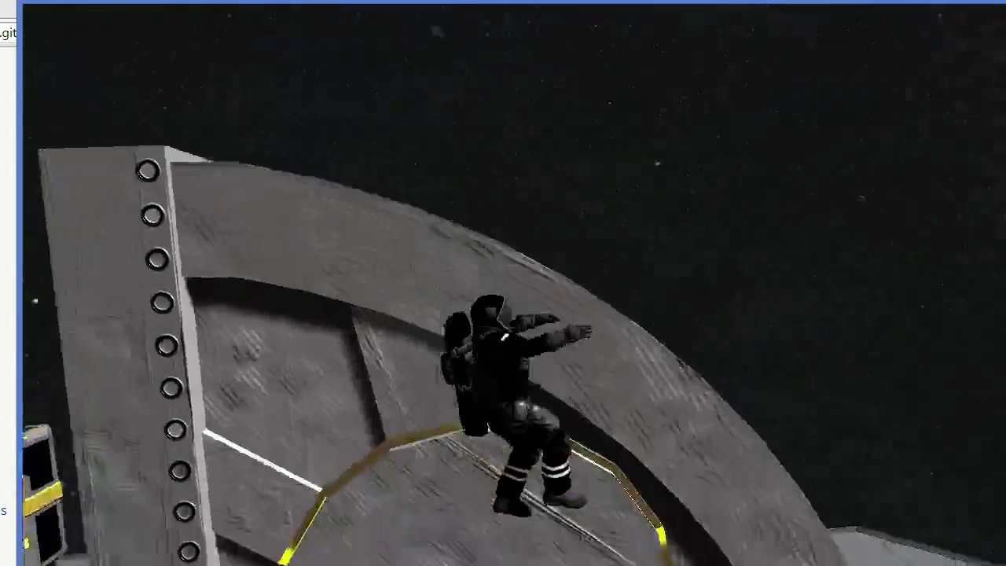
{"action": "key", "text": "w"}
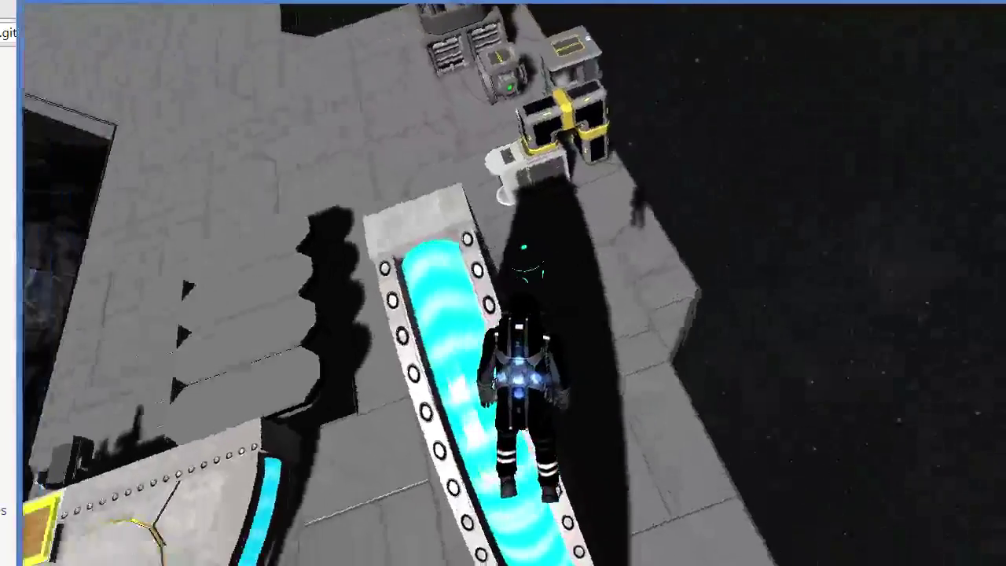
{"action": "key", "text": "x"}
{"action": "key", "text": "w"}
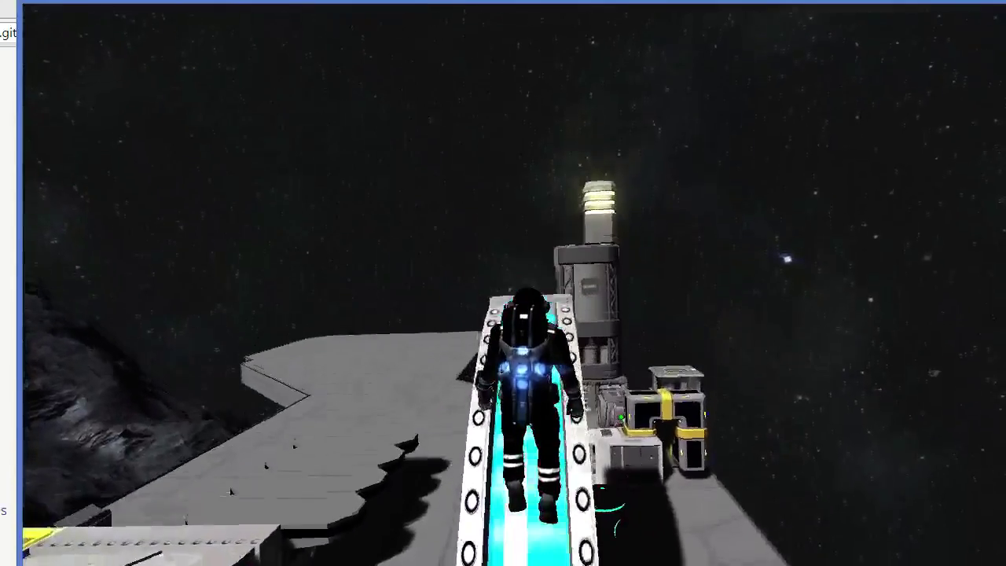
{"action": "key", "text": "x"}
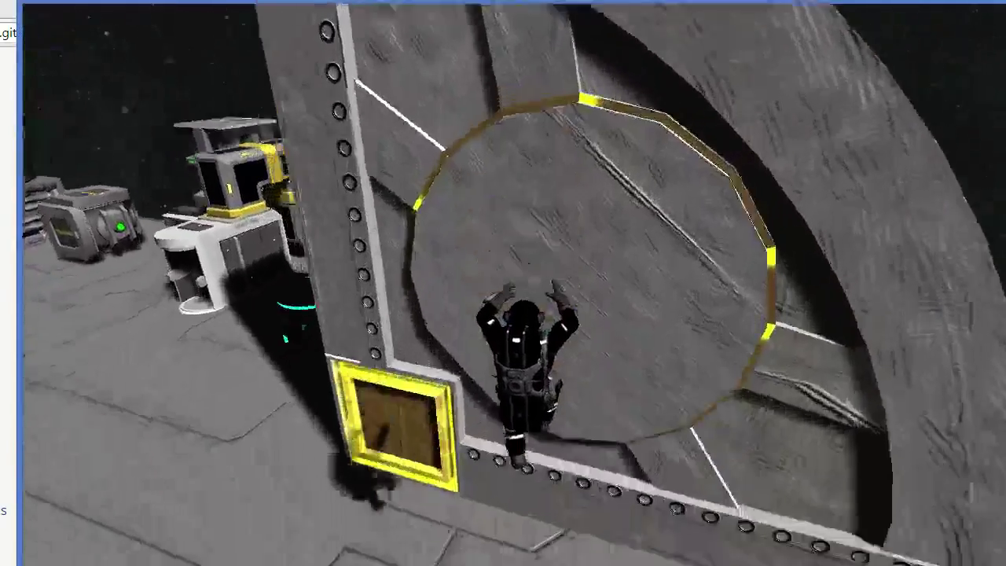
Run along the reactor's base and fly up its glowing curved face to test the sloped collision
{"action": "key", "text": "d"}
{"action": "key", "text": "w"}
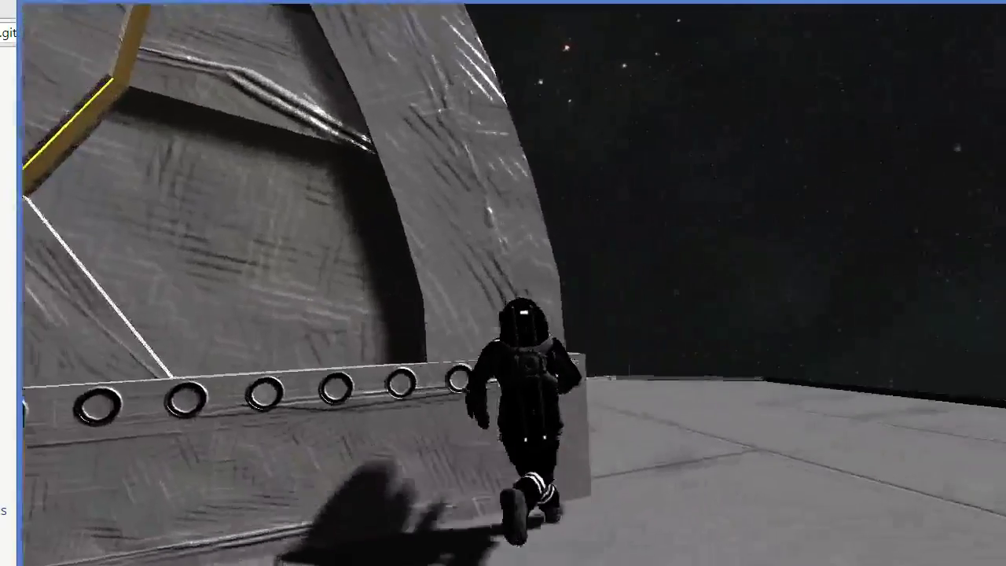
{"action": "key", "text": "x"}
{"action": "key", "text": "space"}
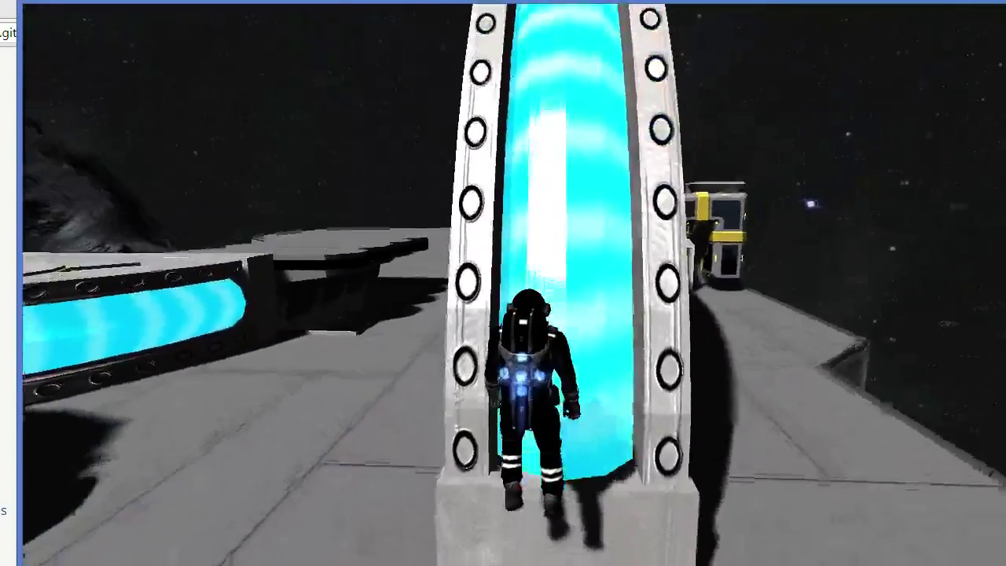
{"action": "key", "text": "w"}
{"action": "key", "text": "x"}
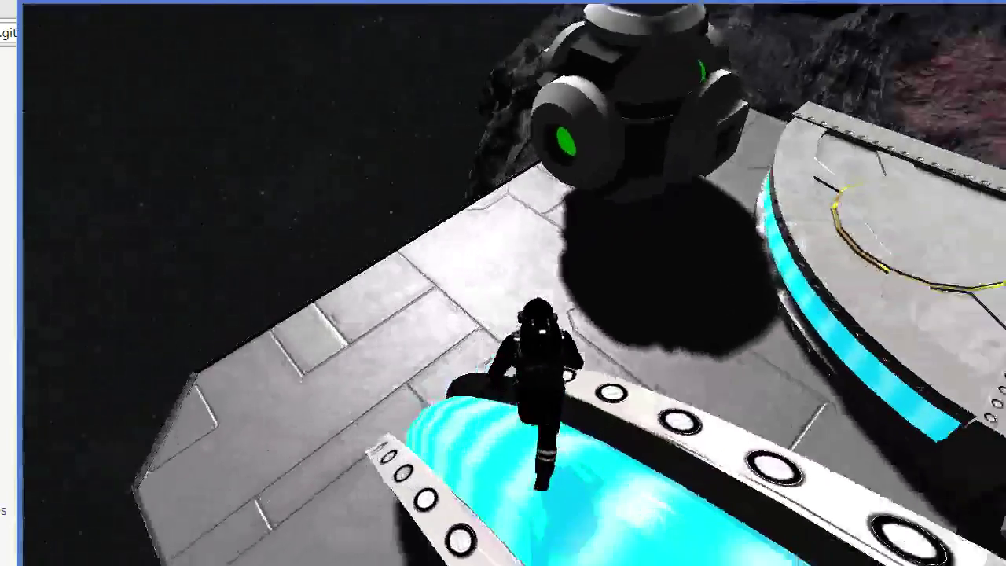
Walk and jump along the top of the reactor's curved edge to test where the character stands
{"action": "key", "text": "w"}
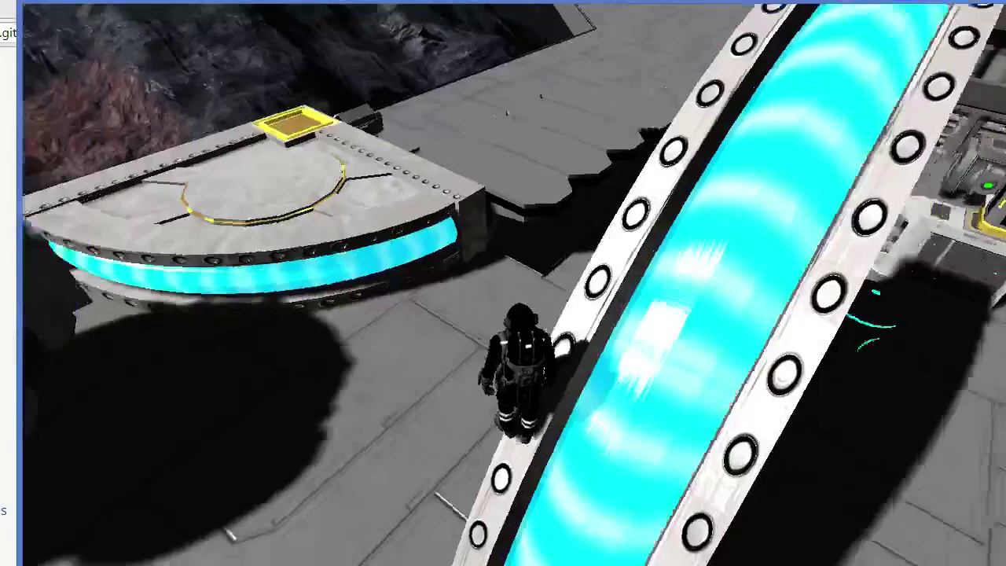
{"action": "key", "text": "w"}
{"action": "key", "text": "w"}
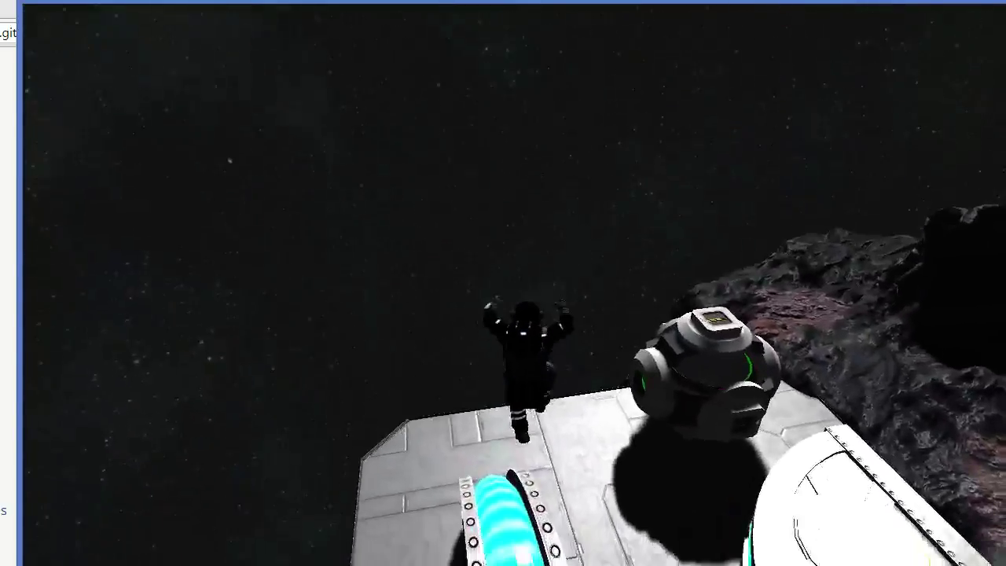
{"action": "key", "text": "w"}
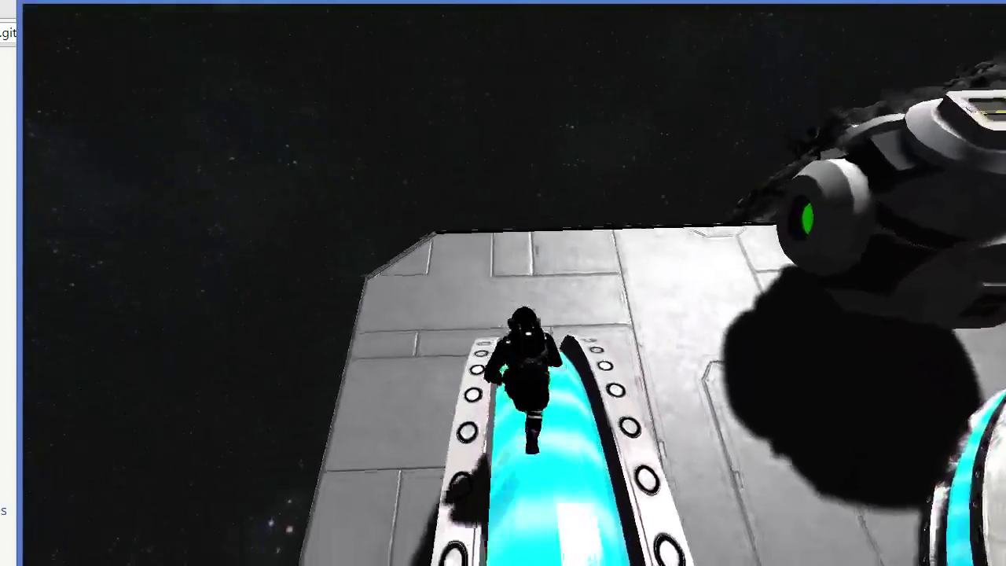
{"action": "key", "text": "d"}
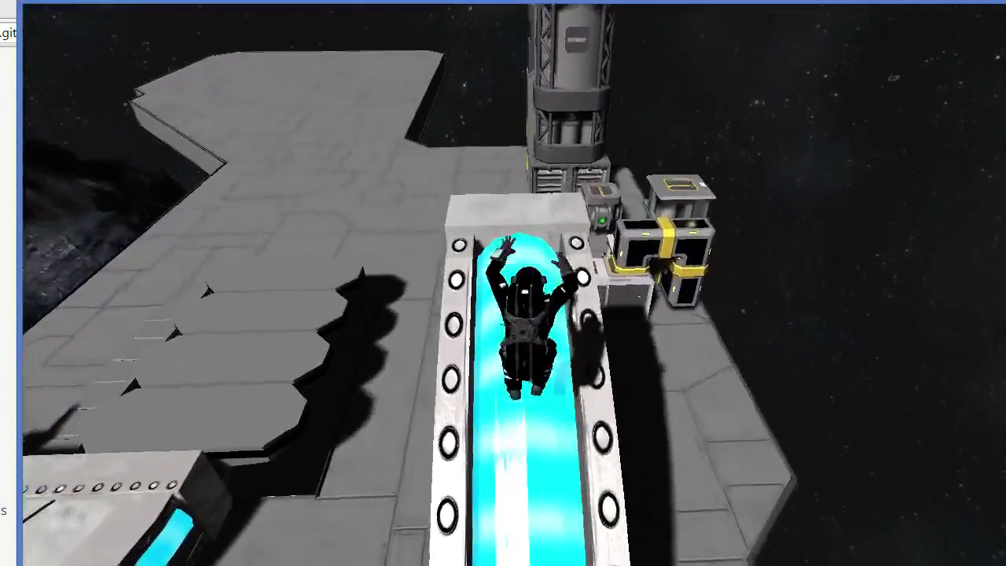
{"action": "key", "text": "w"}
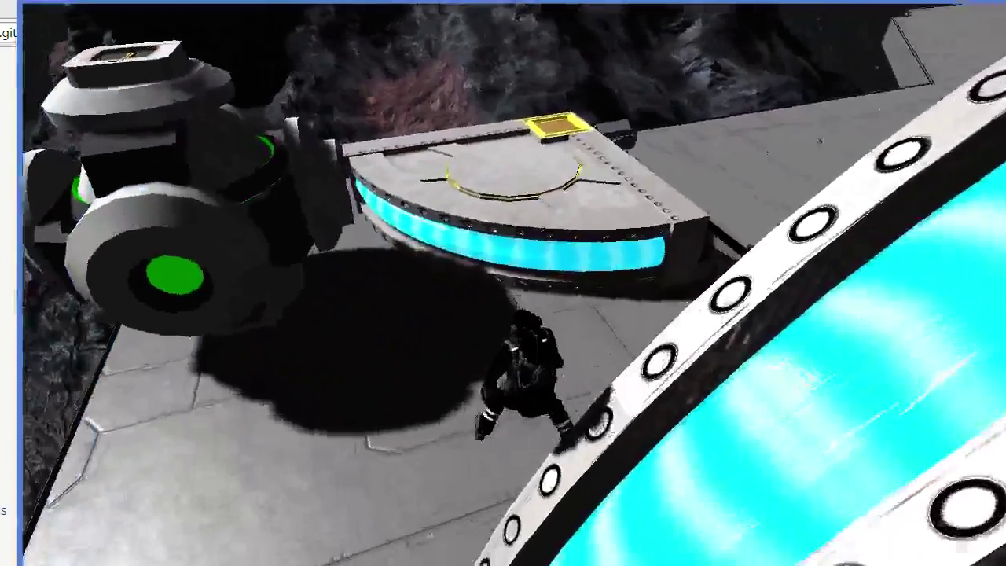
Walk around the reactor's base and fly up against its side to test the collision, and return to Blender
{"action": "key", "text": "w"}
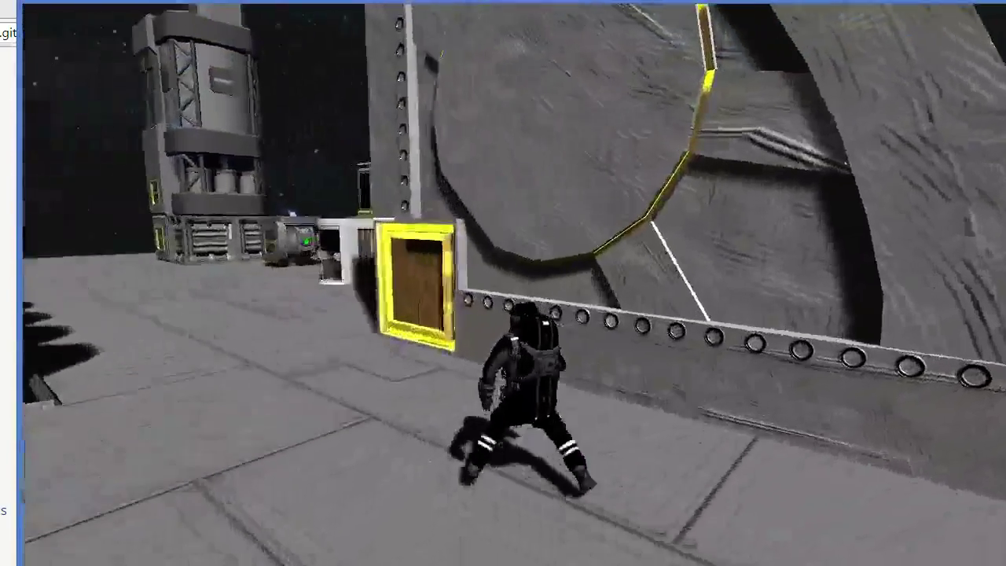
{"action": "key", "text": "w"}
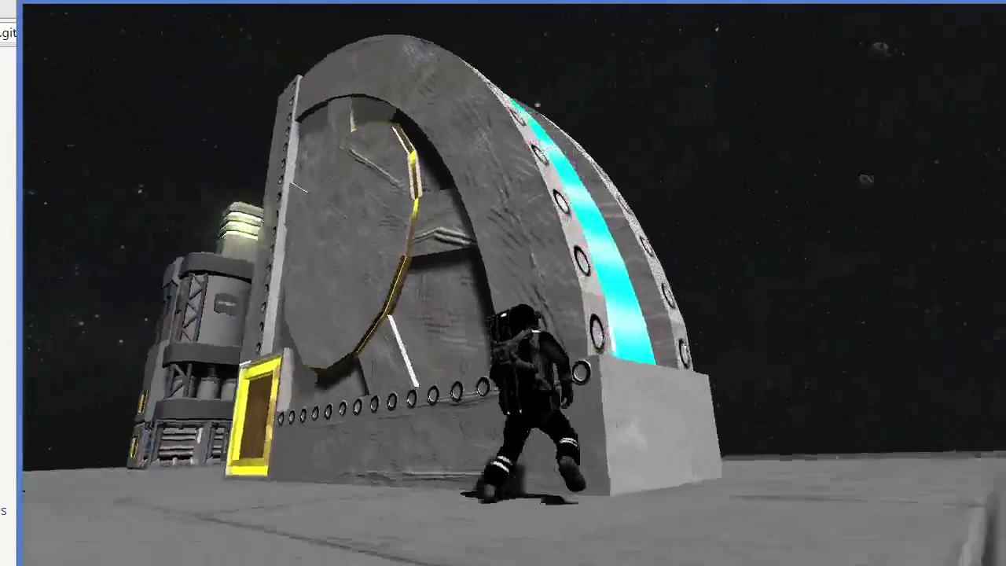
{"action": "key", "text": "w"}
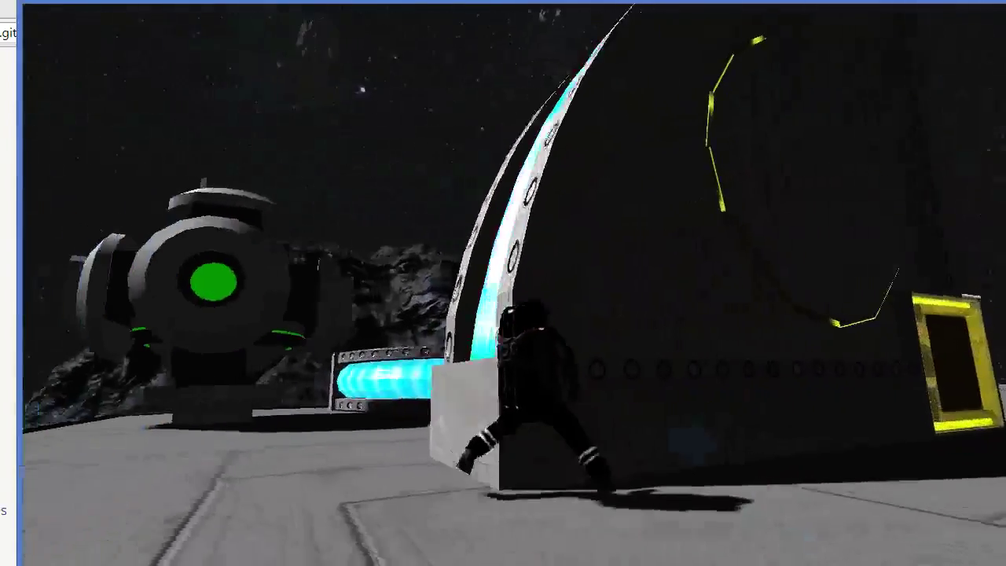
{"action": "key", "text": "w"}
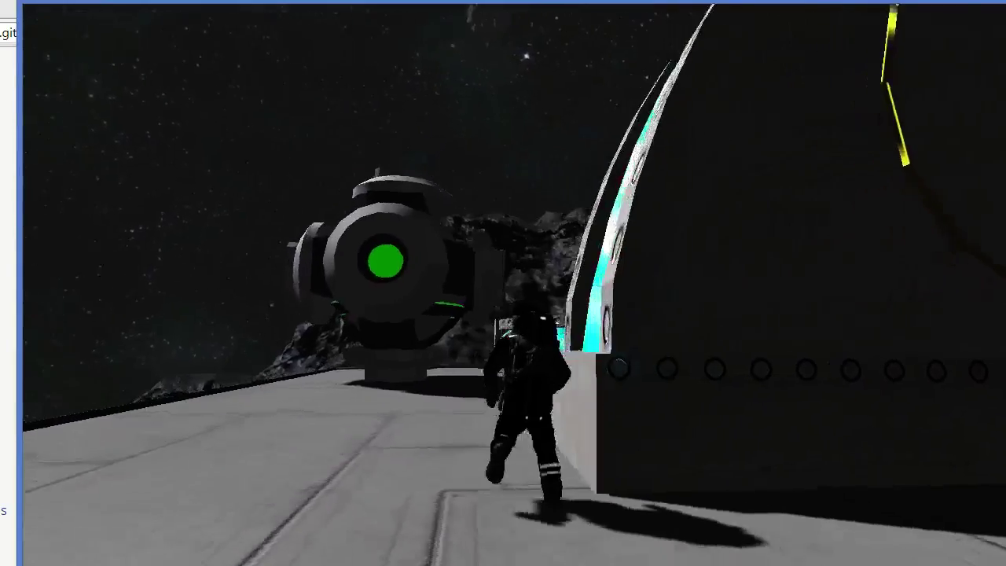
{"action": "key", "text": "w"}
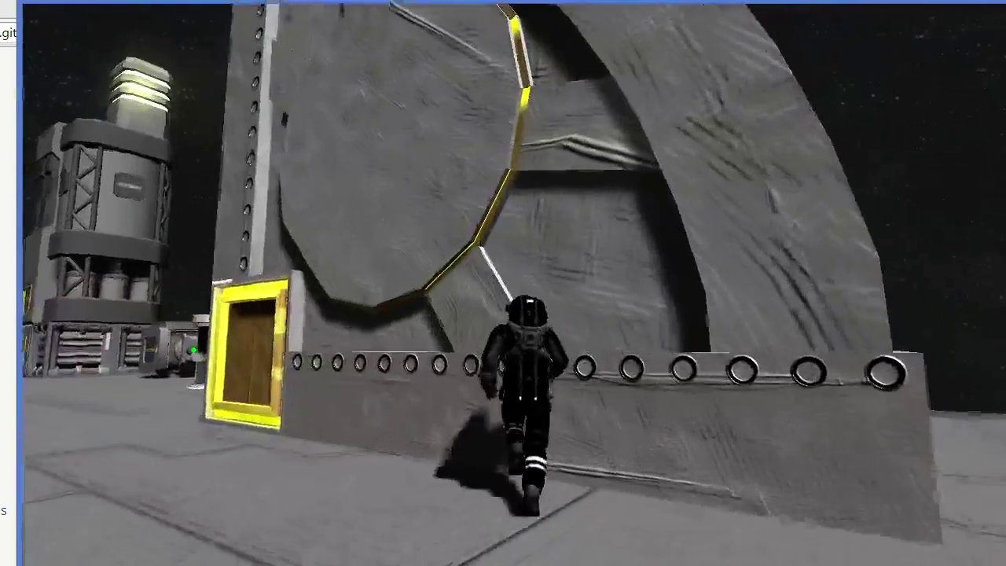
{"action": "key", "text": "space"}
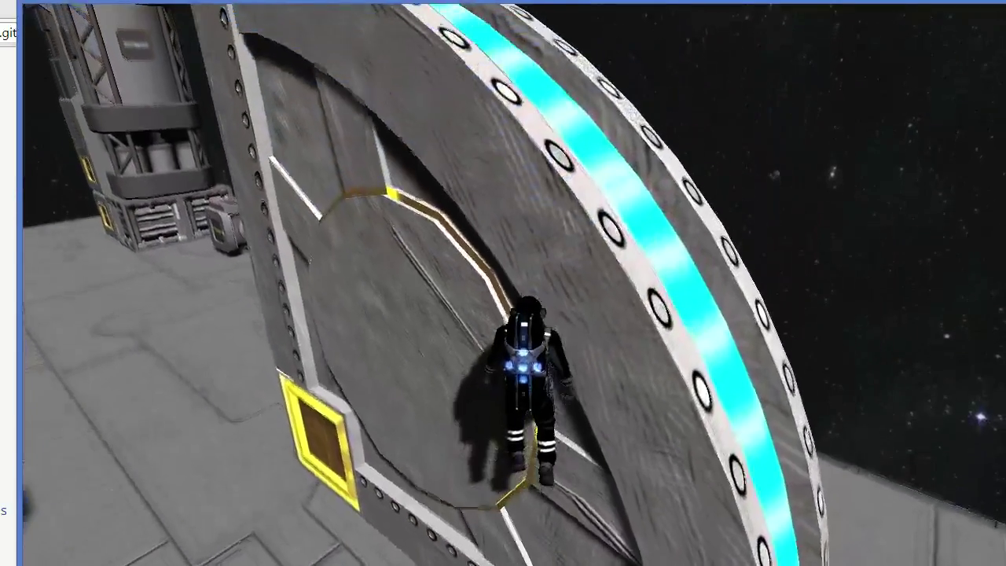
{"action": "key", "text": "alt+Tab"}
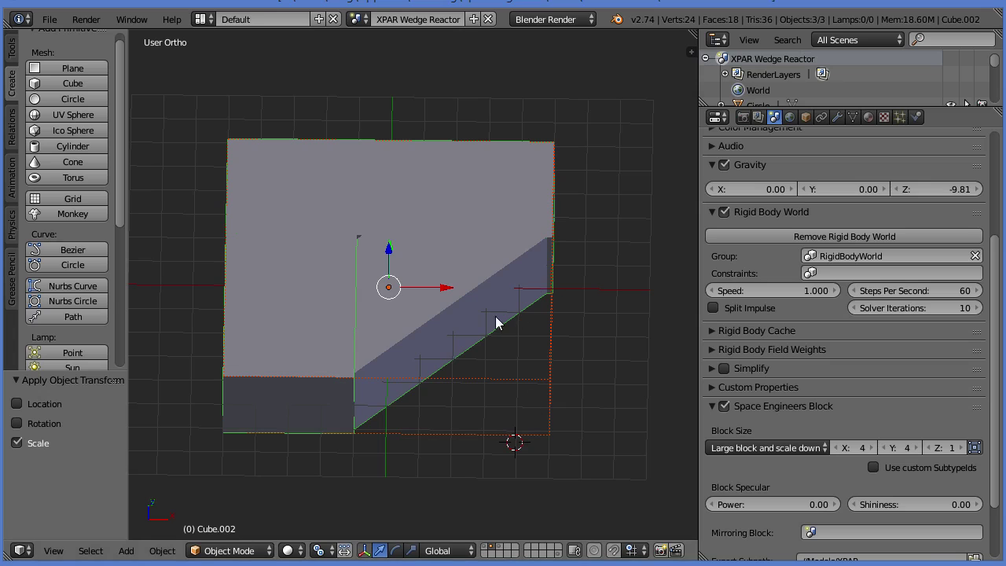
Show the layer with the detailed reactor model, enter Edit Mode on its mesh and select all its geometry
{"action": "left_click", "coordinate": [485, 547]}
{"action": "right_click", "coordinate": [459, 291]}
{"action": "key", "text": "Tab"}
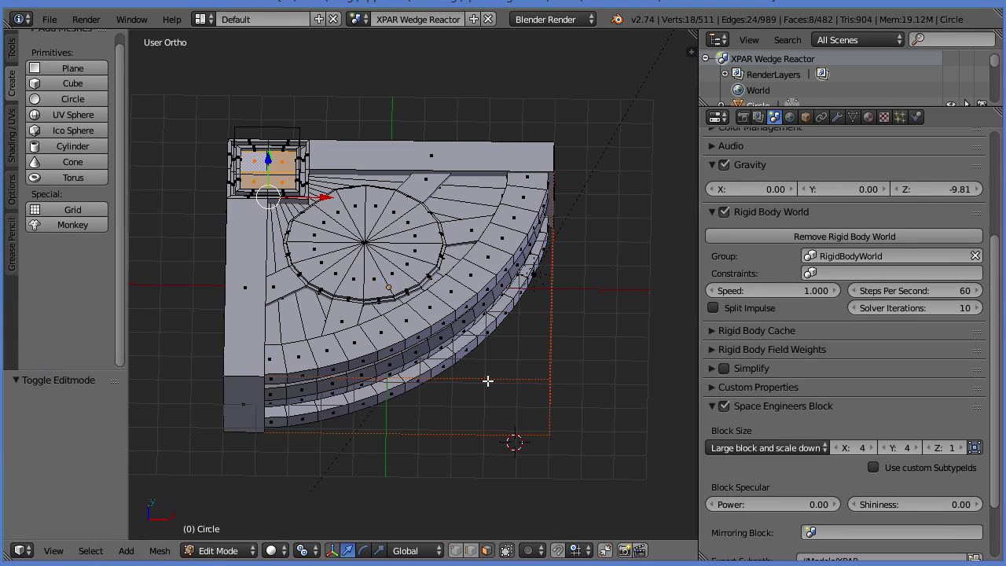
{"action": "middle_click_drag", "start_coordinate": [487, 382], "coordinate": [315, 236]}
{"action": "key", "text": "a"}
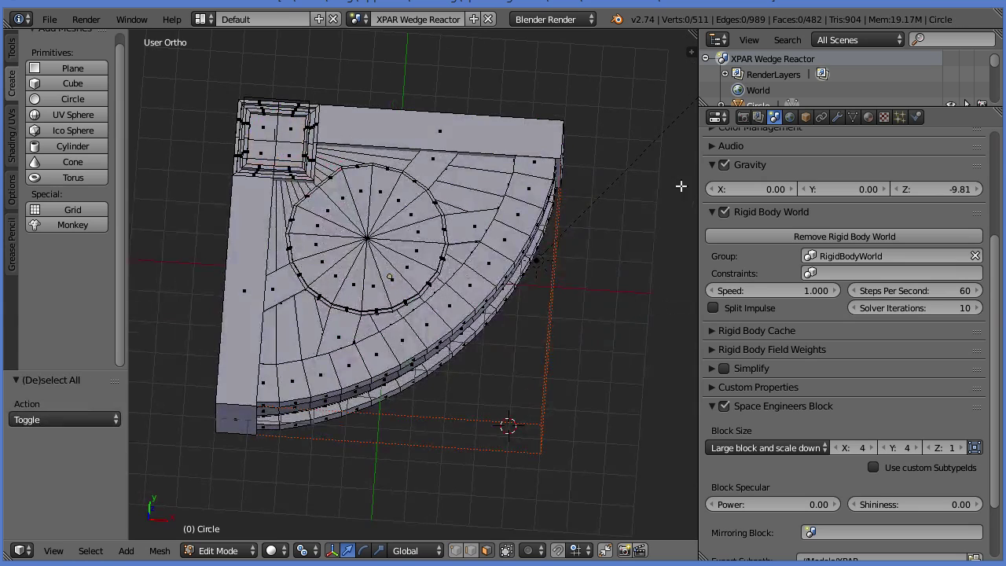
{"action": "key", "text": "a"}
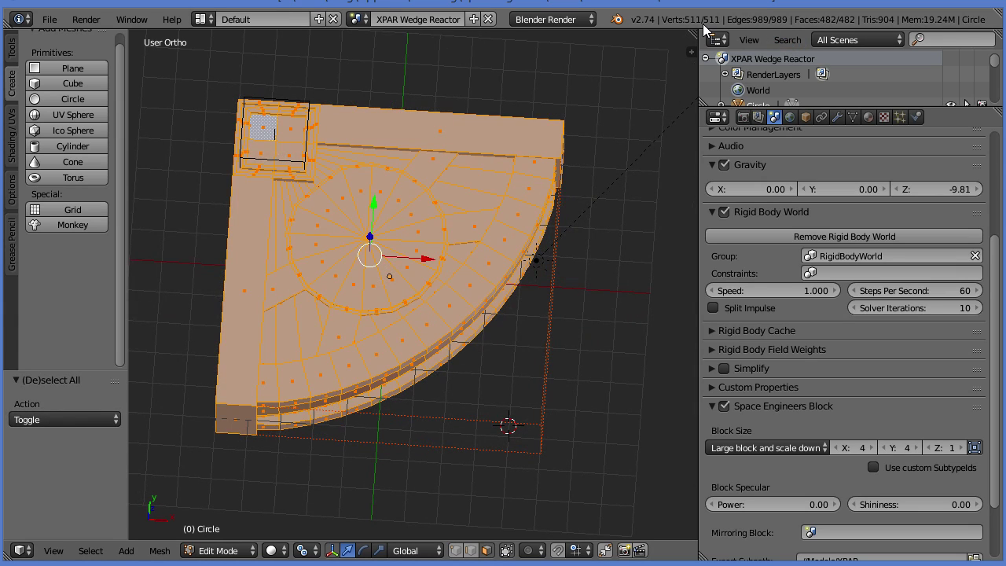
{"action": "middle_click_drag", "start_coordinate": [460, 393], "coordinate": [431, 373]}
{"action": "middle_click_drag", "start_coordinate": [463, 435], "coordinate": [393, 404]}
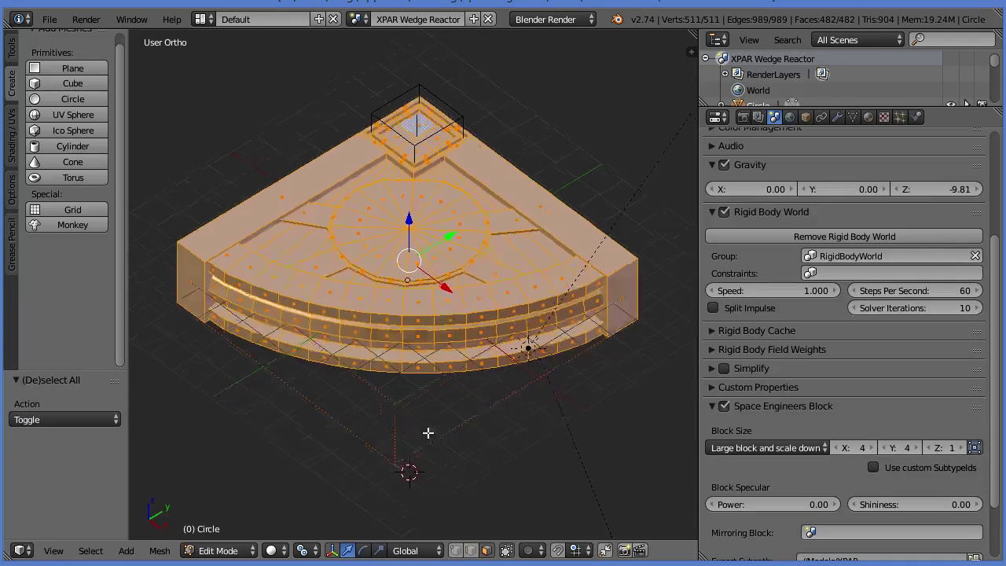
{"action": "middle_click_drag", "start_coordinate": [427, 433], "coordinate": [457, 487]}
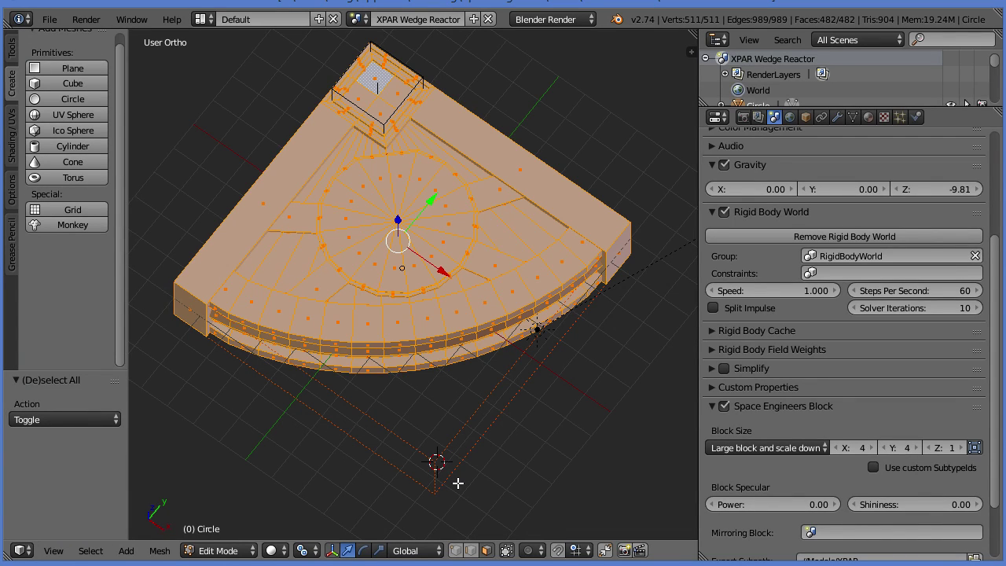
Cancel moving the selected geometry, return the reactor to Object Mode and examine the model
{"action": "key", "text": "g"}
{"action": "right_click", "coordinate": [532, 297]}
{"action": "middle_click_drag", "start_coordinate": [558, 377], "coordinate": [480, 341]}
{"action": "scroll", "coordinate": [515, 375], "scroll_direction": "up", "scroll_amount": 6}
{"action": "key", "text": "Tab"}
{"action": "middle_click_drag", "start_coordinate": [370, 256], "coordinate": [386, 291]}
{"action": "scroll", "coordinate": [347, 223], "scroll_direction": "down", "scroll_amount": 4}
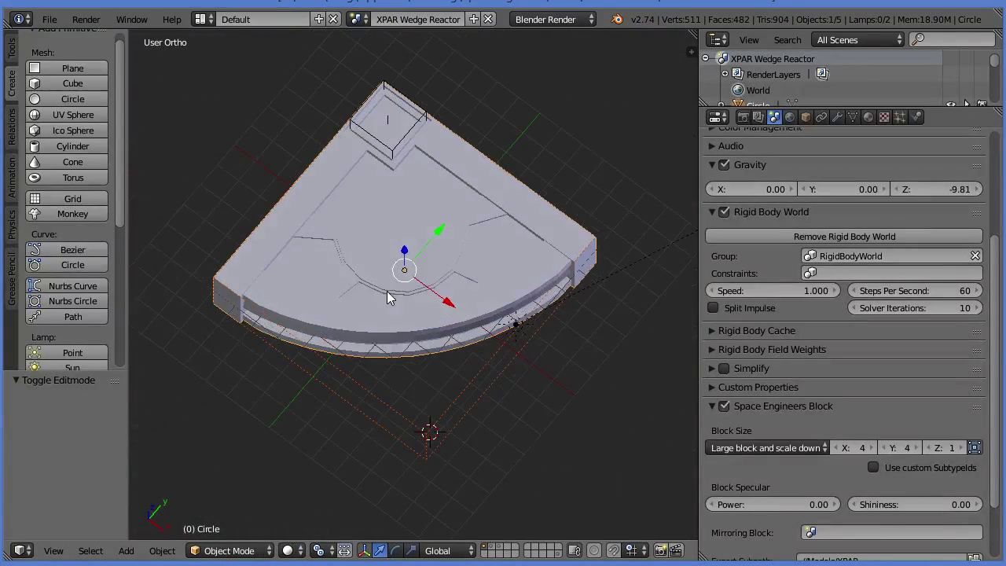